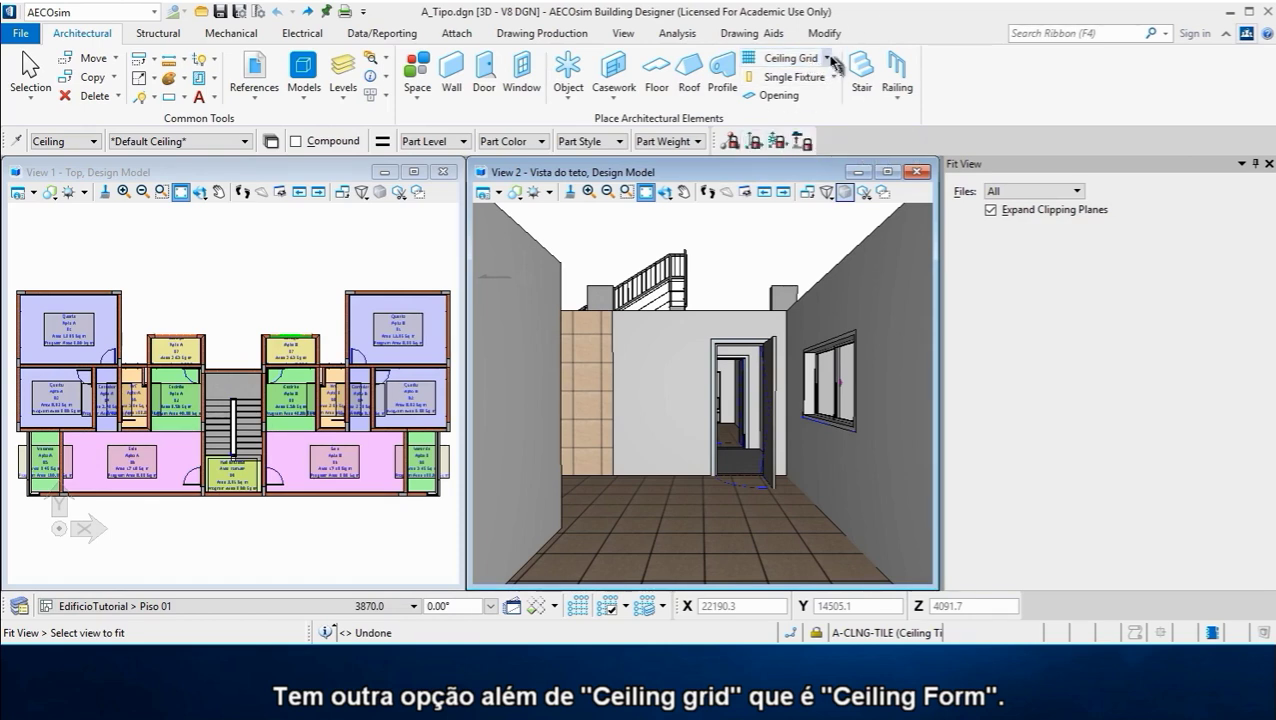
- Switch from Ceiling Grid to the Ceiling Form tool (Create Slab by Flood)
click(827, 60)
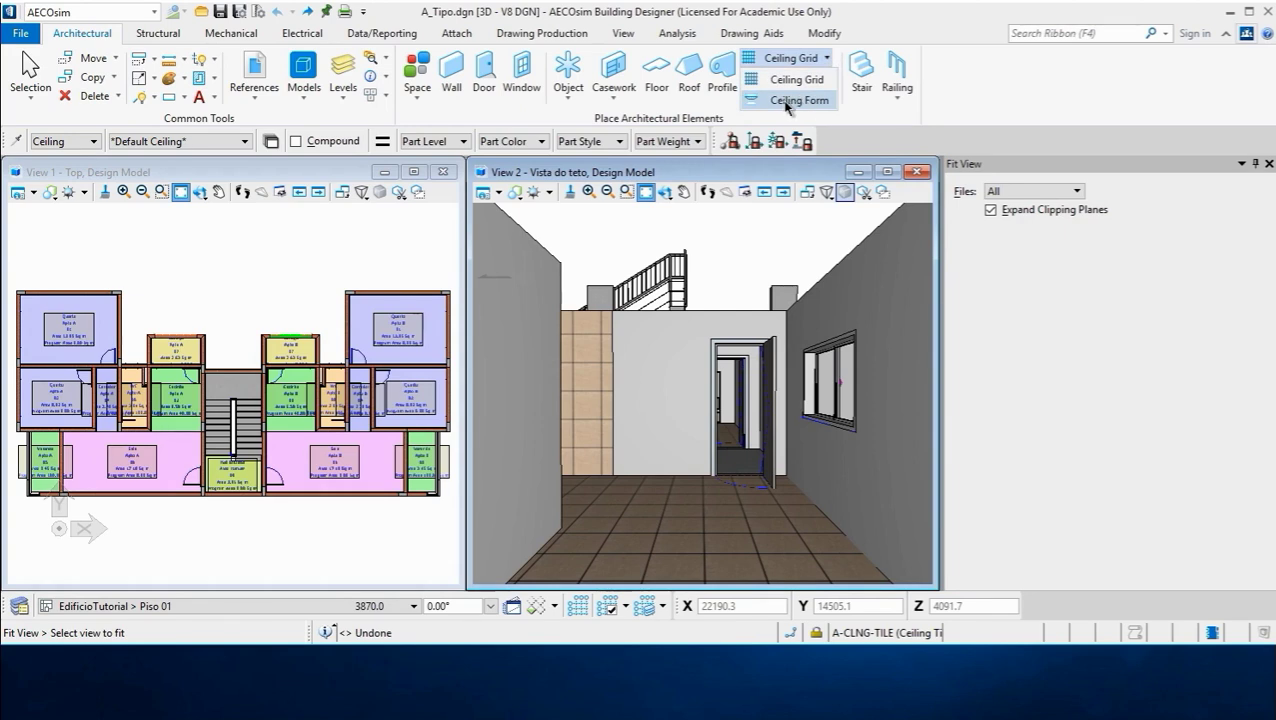
click(788, 101)
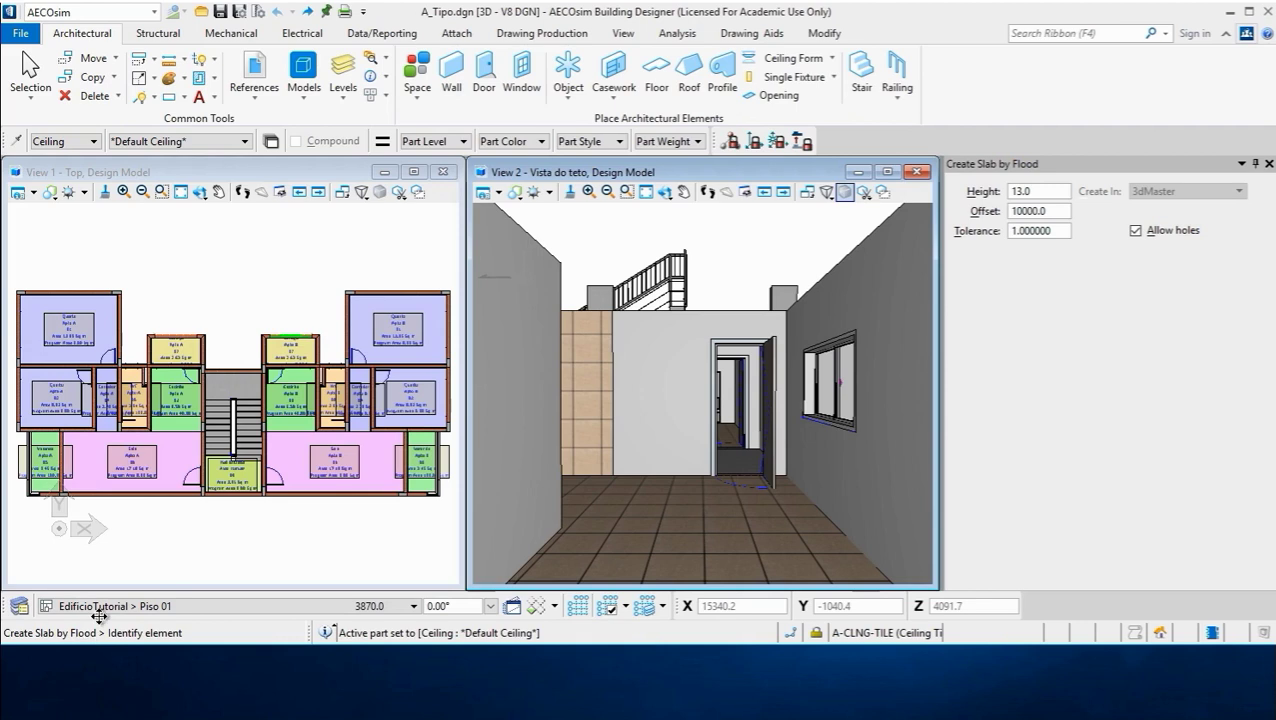
- Switch back to Ceiling Grid placement, leaving the ceiling type set to Grid
click(834, 60)
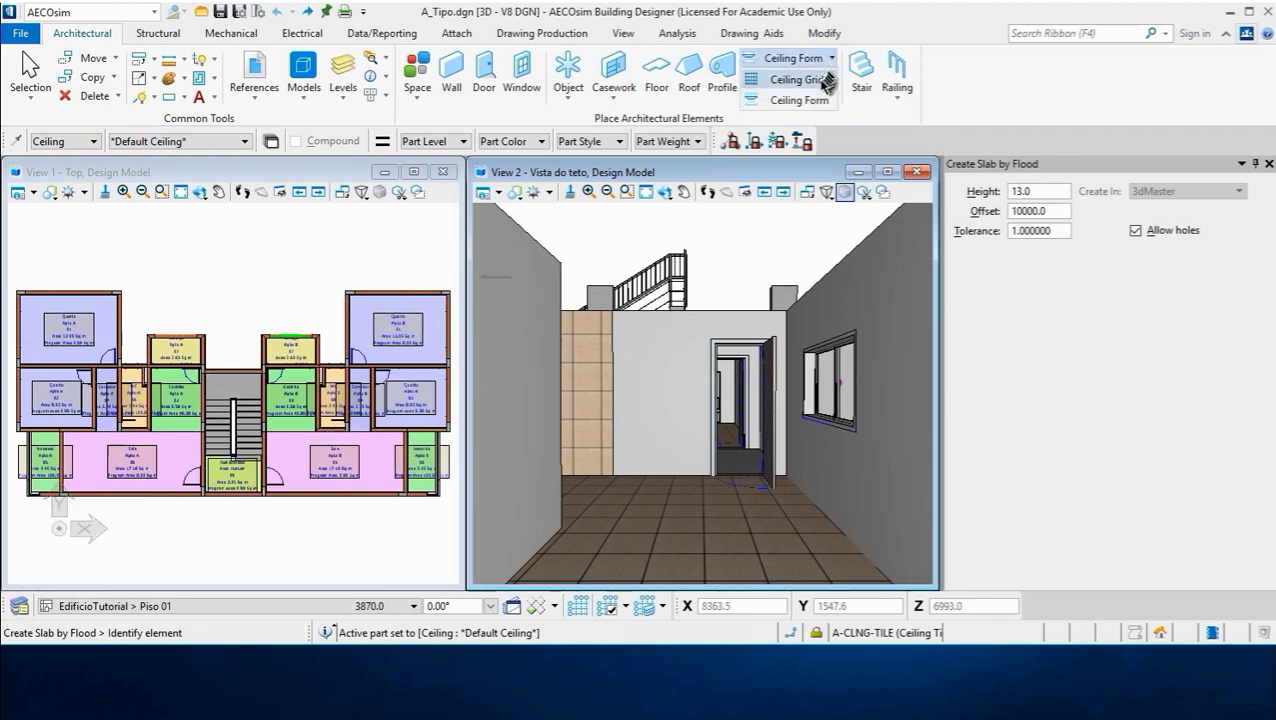
click(800, 79)
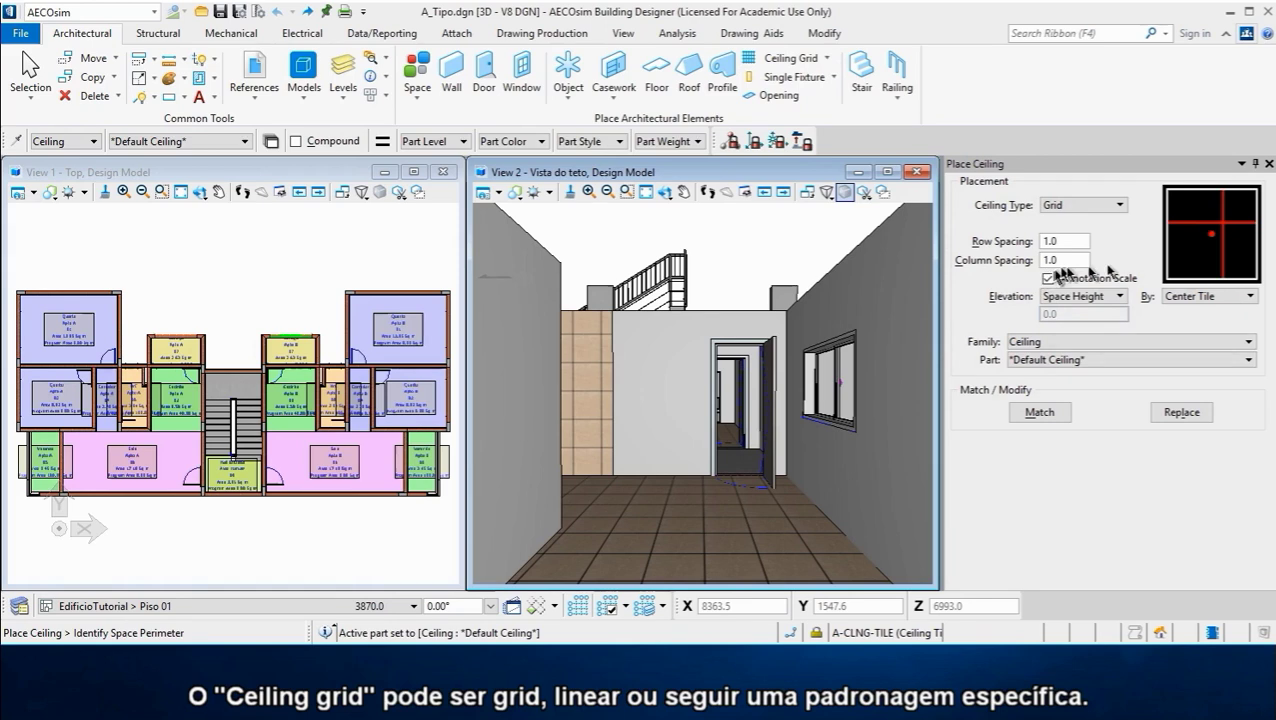
click(1097, 207)
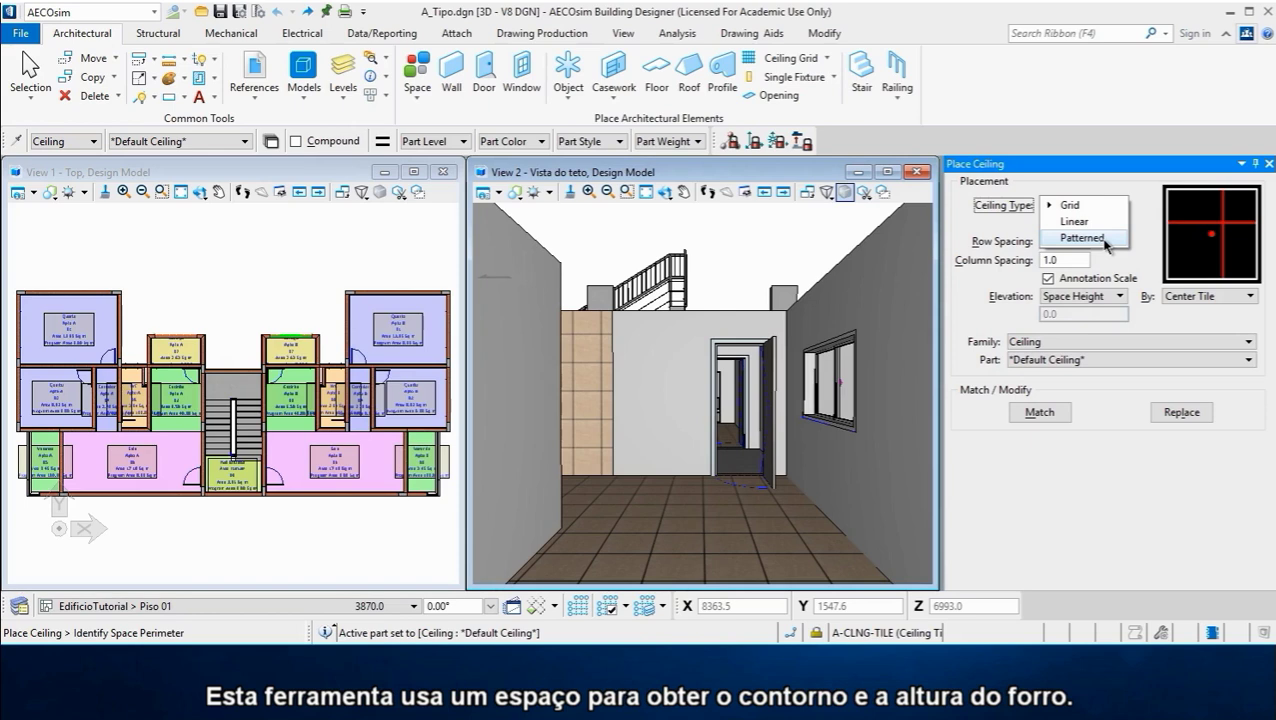
click(1075, 205)
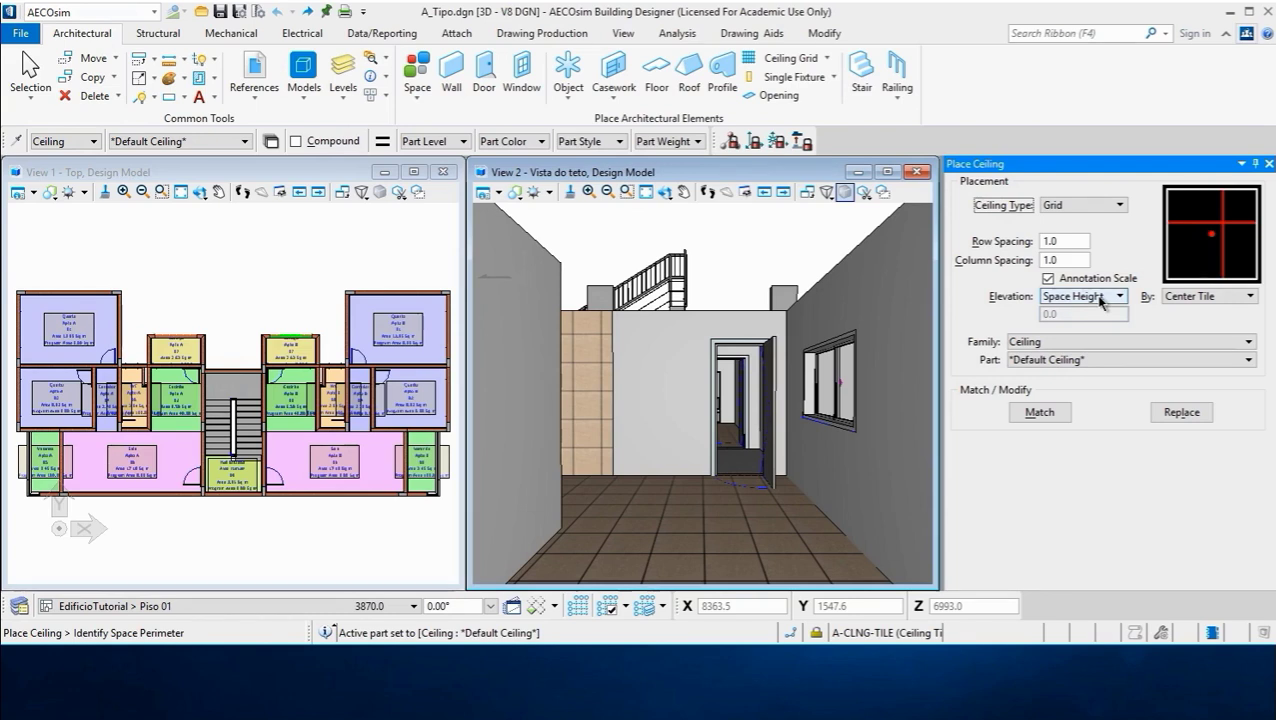
click(1101, 303)
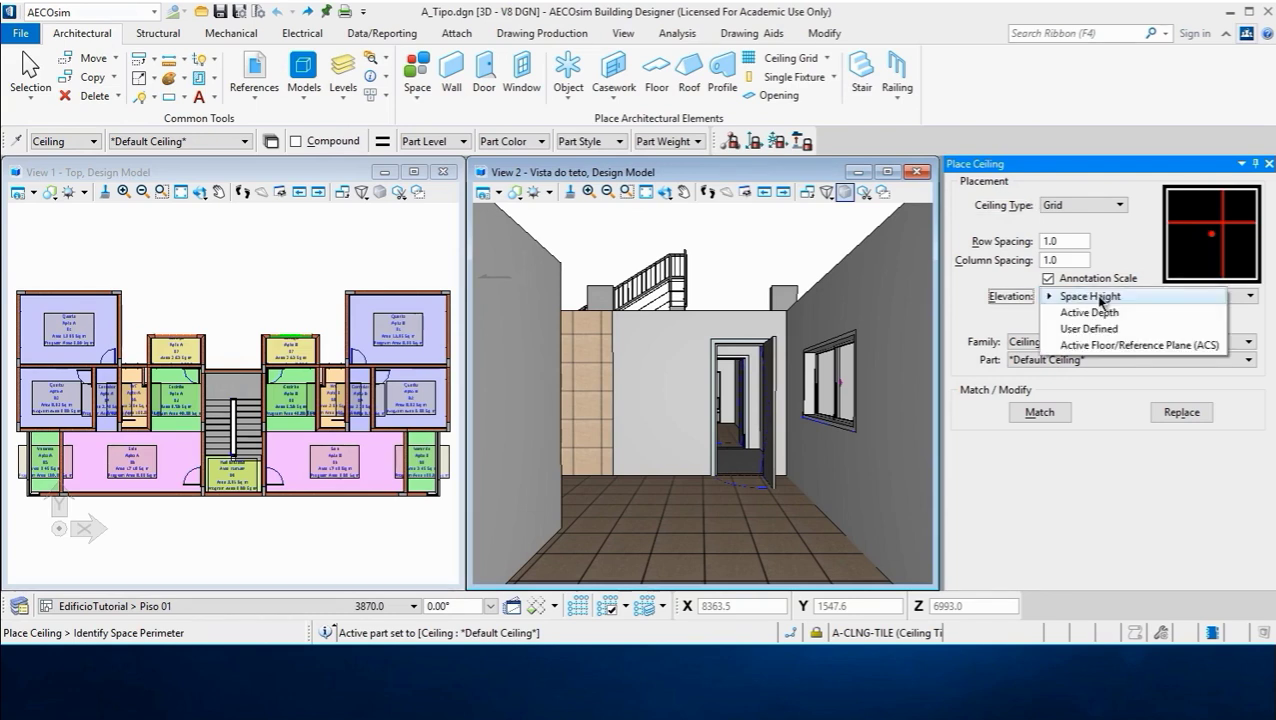
click(1101, 301)
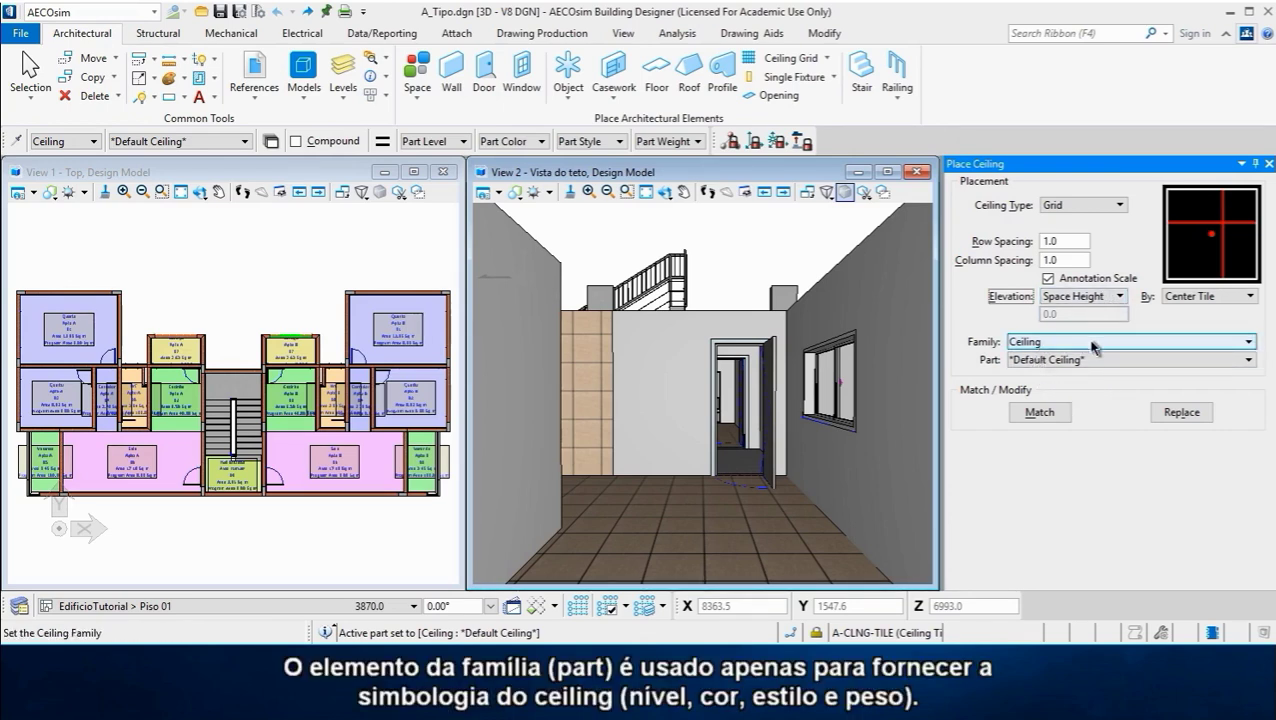
click(1092, 343)
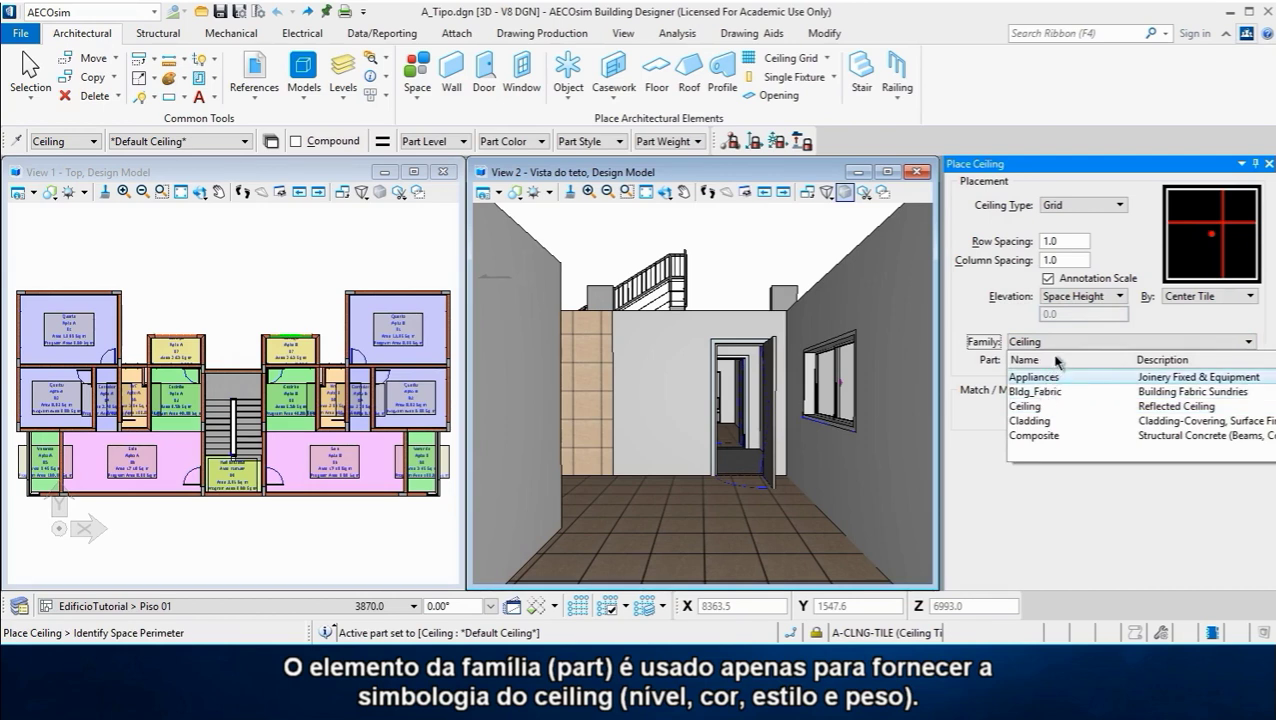
click(1066, 377)
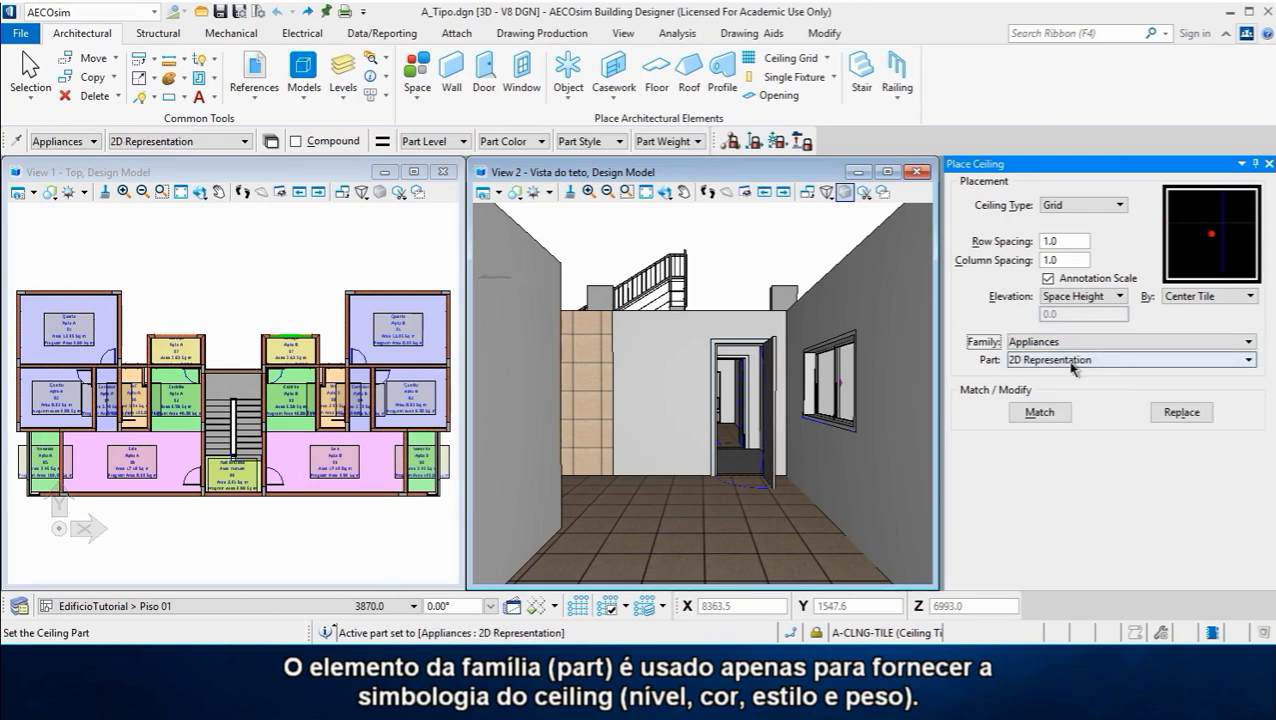
click(1075, 362)
click(1094, 343)
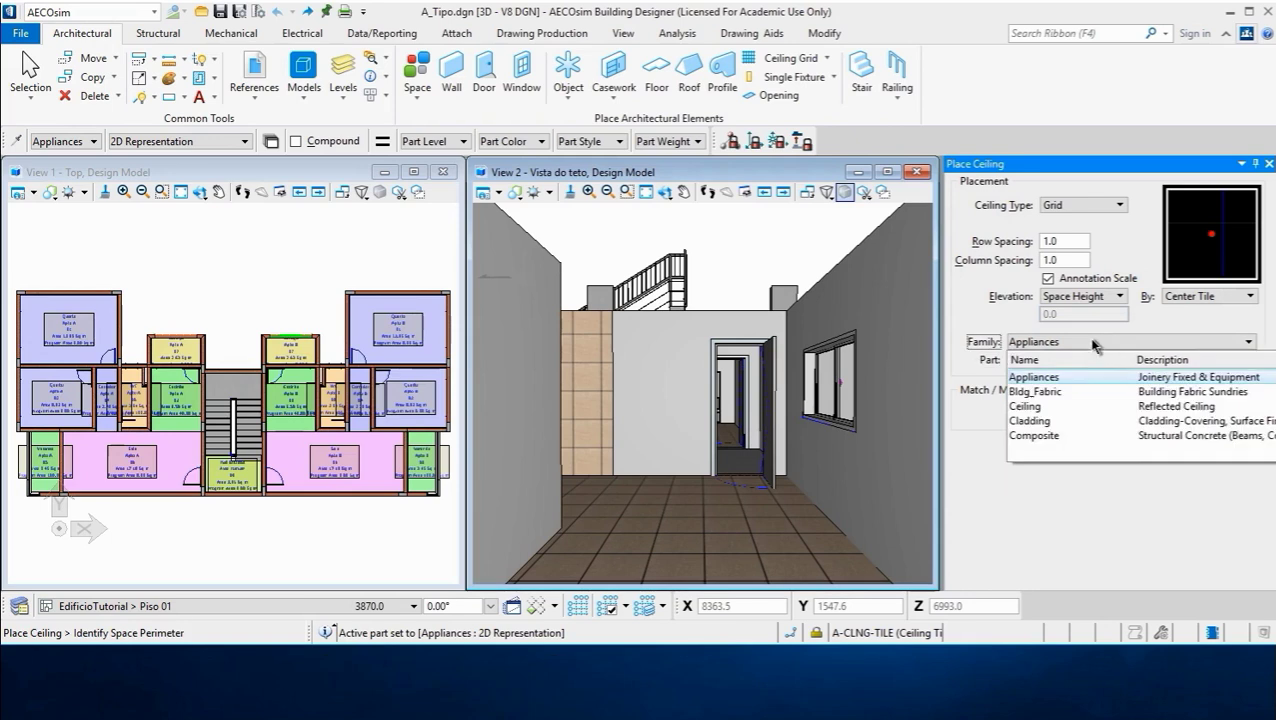
click(1040, 408)
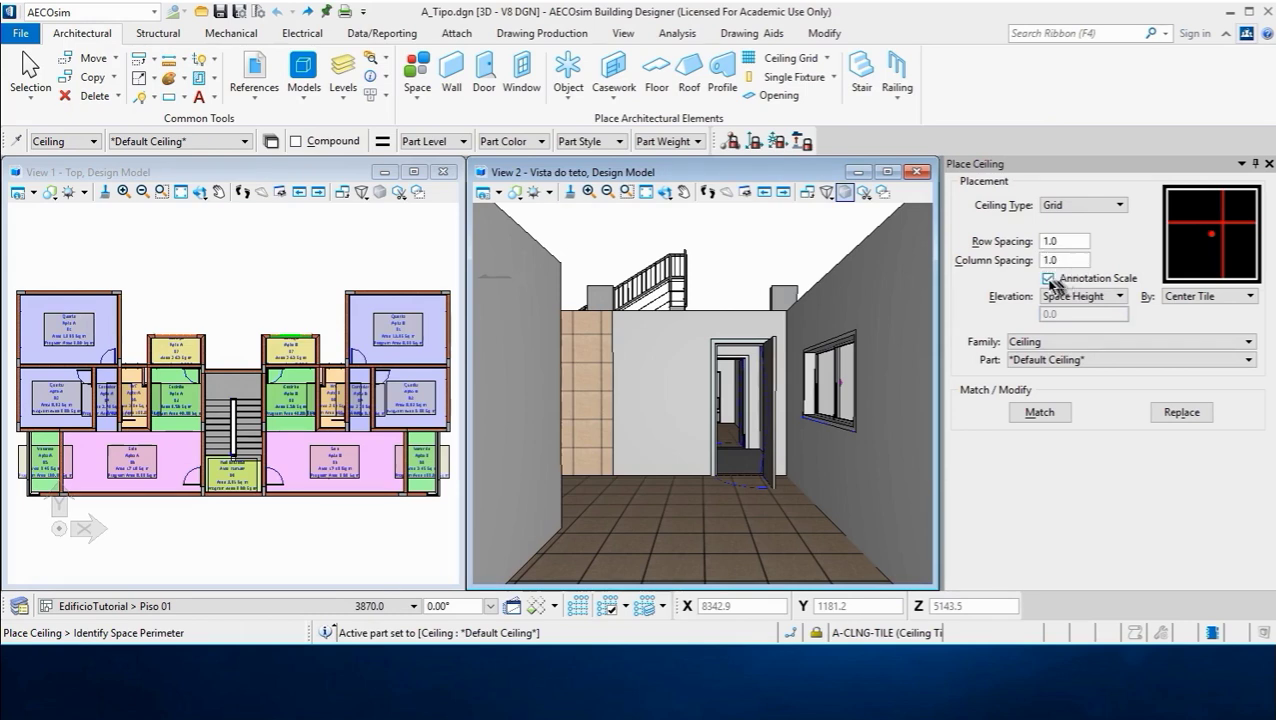
- Turn off Annotation Scale and set row and column spacing to 600
click(1048, 279)
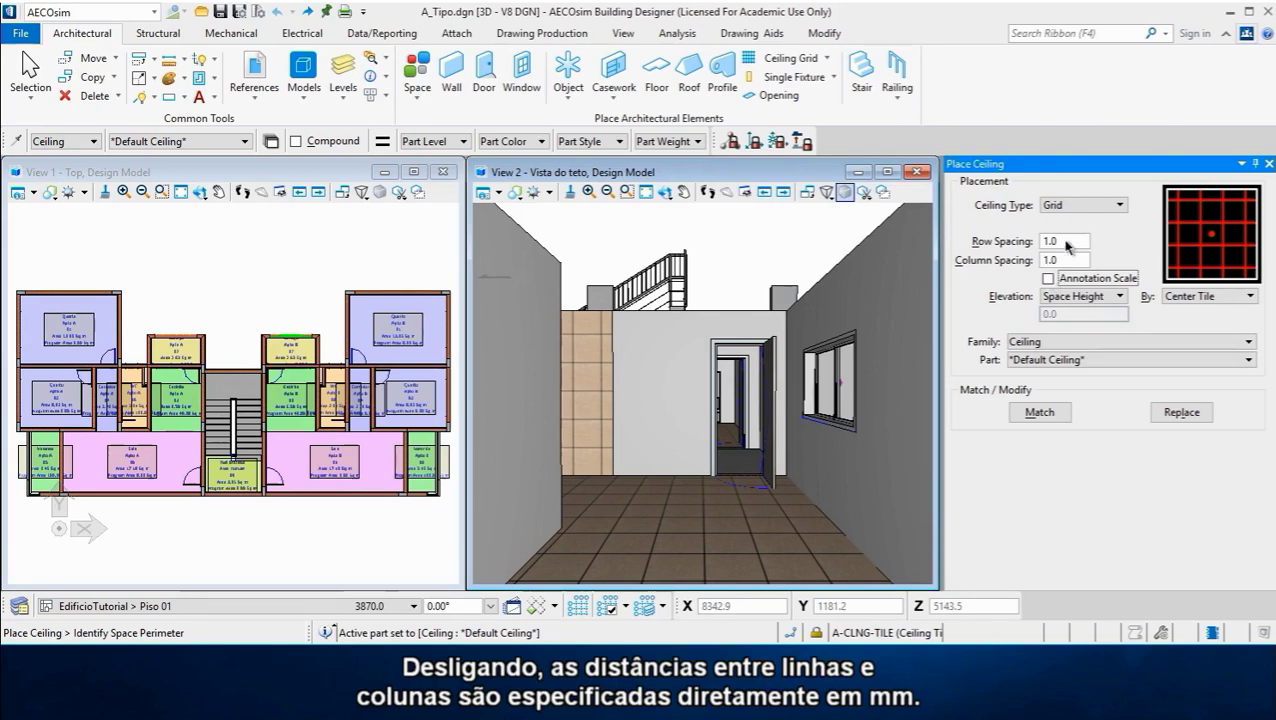
double_click(1048, 243)
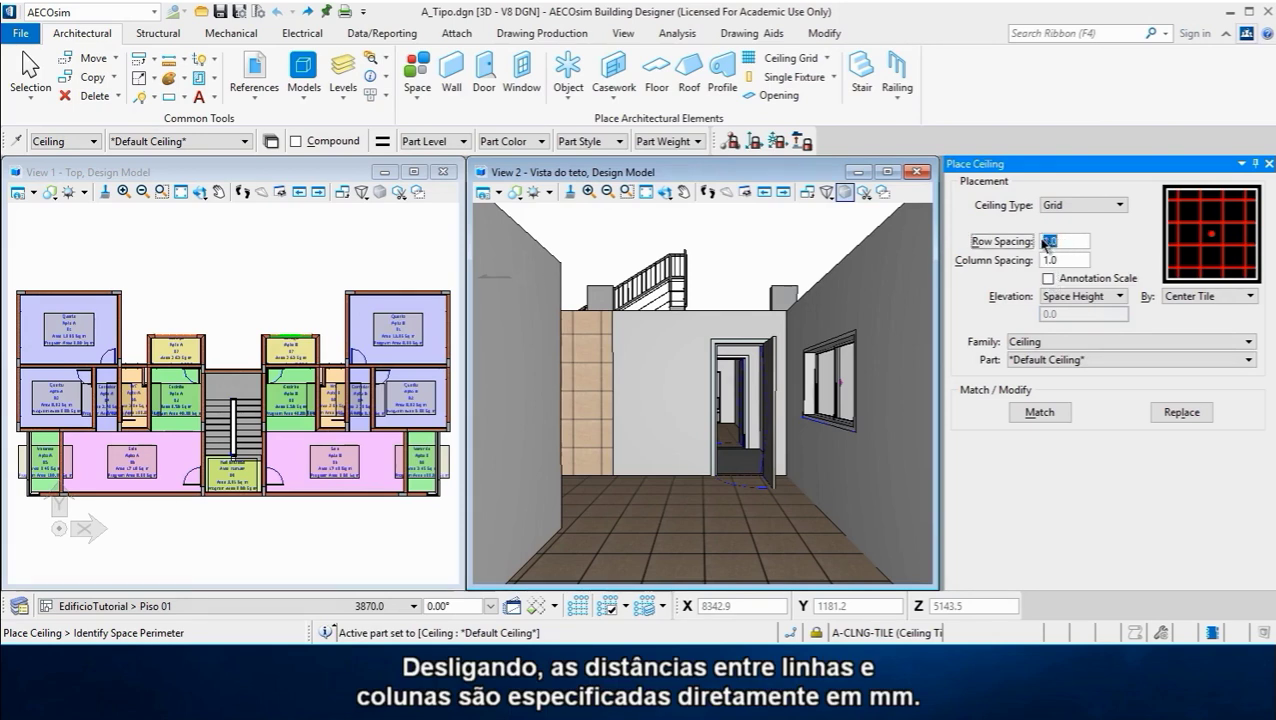
text(600)
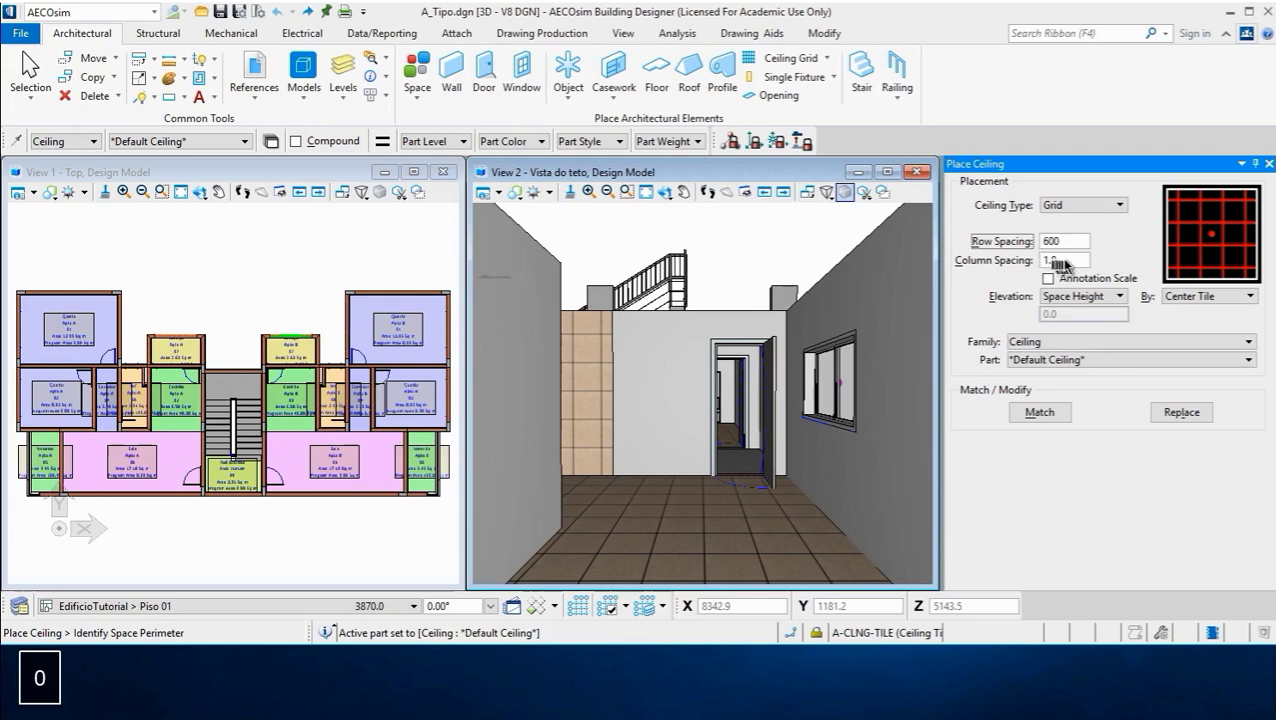
double_click(1051, 261)
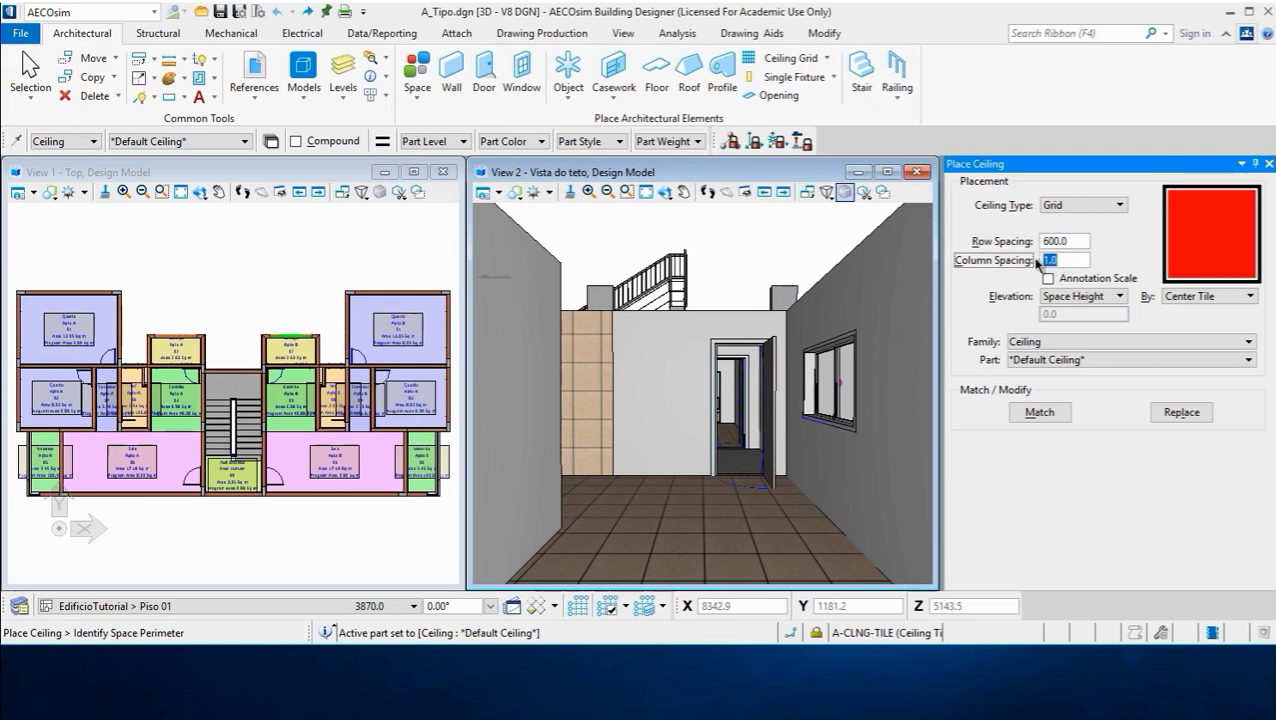
text(600)
key(Return)
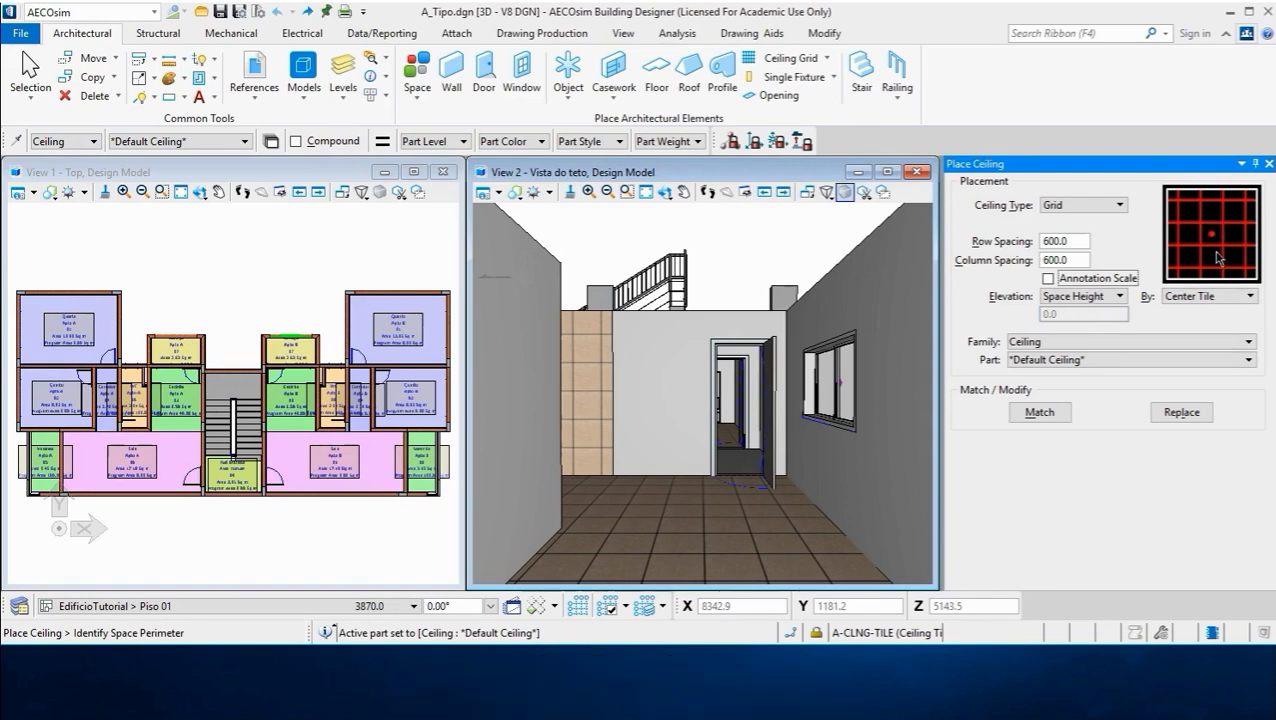
click(1195, 299)
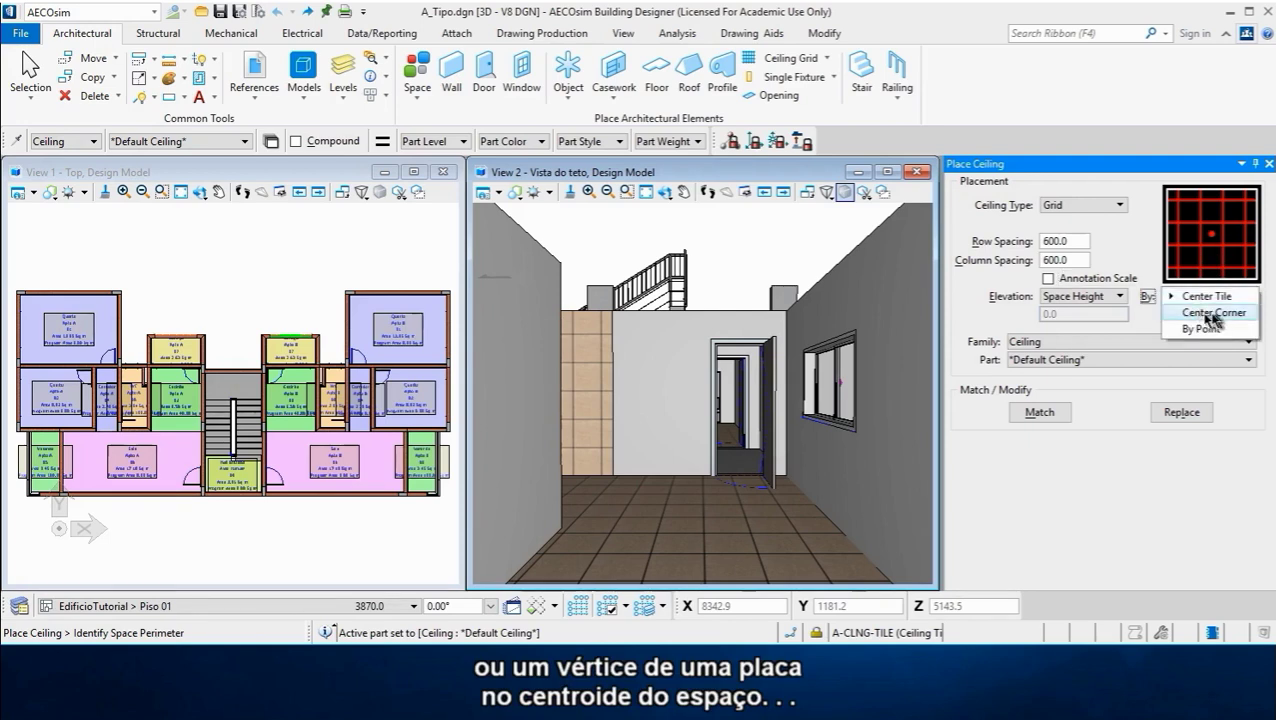
click(1214, 316)
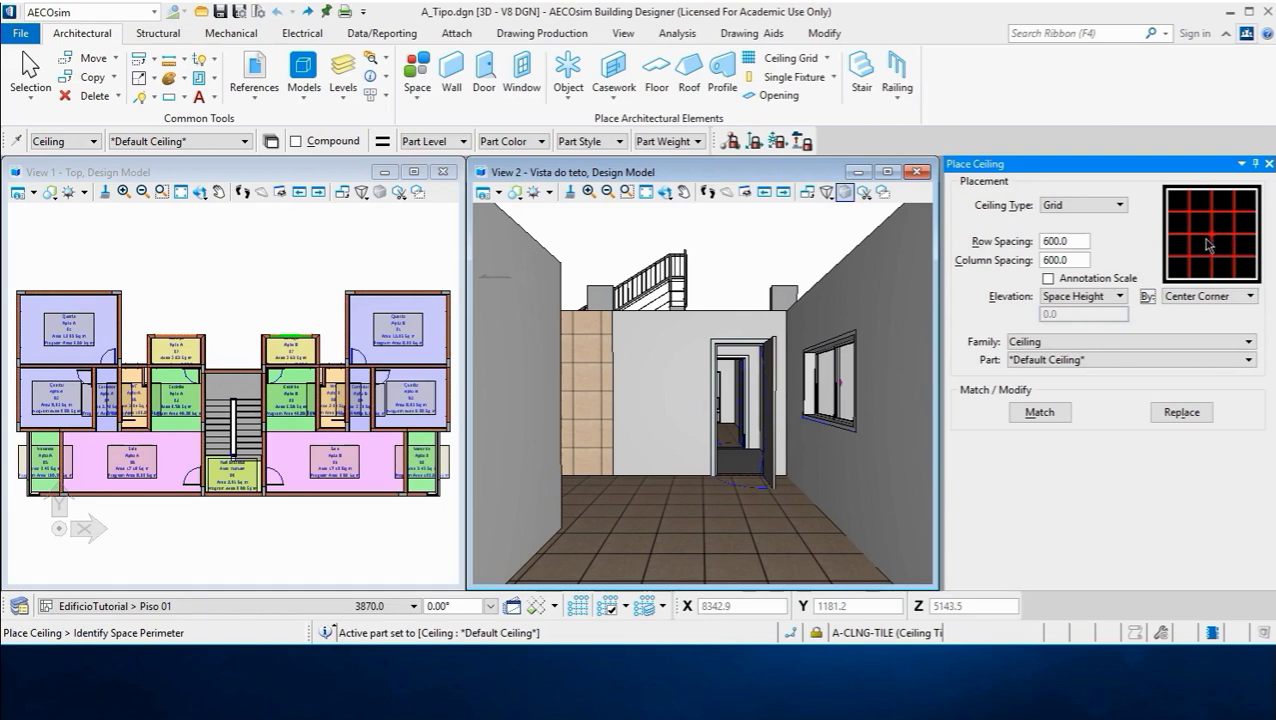
click(1215, 303)
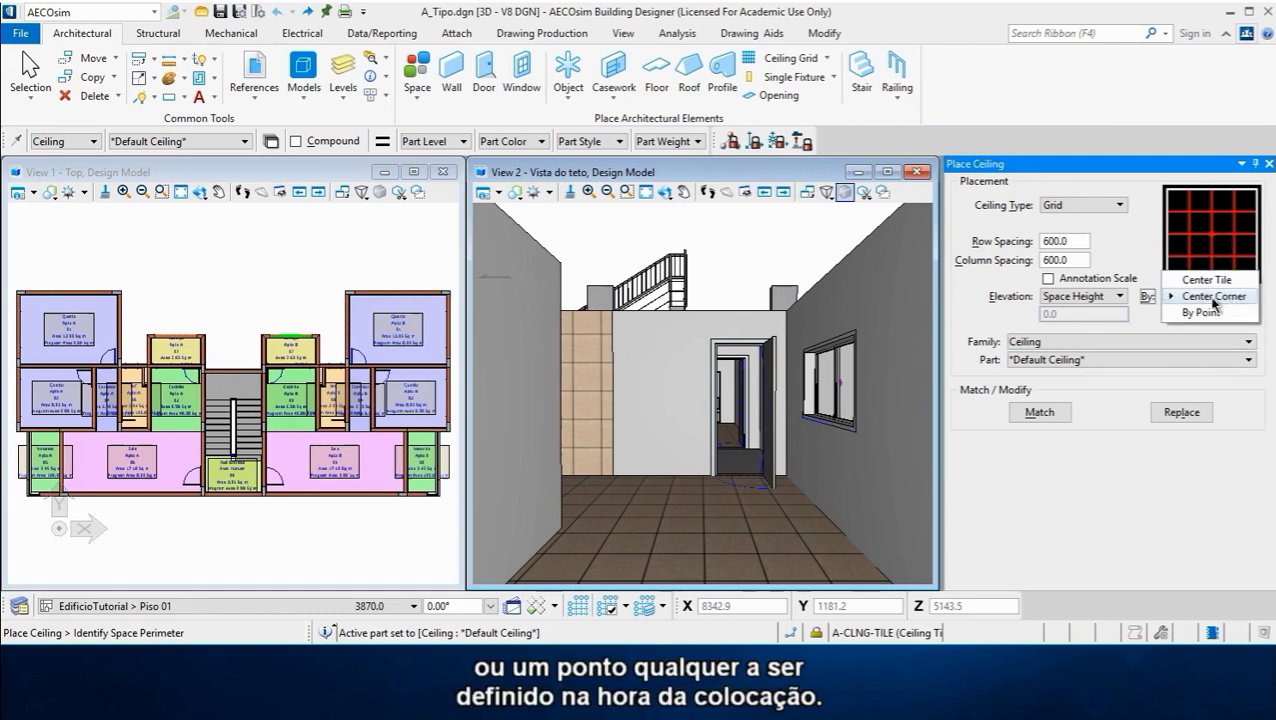
click(1204, 316)
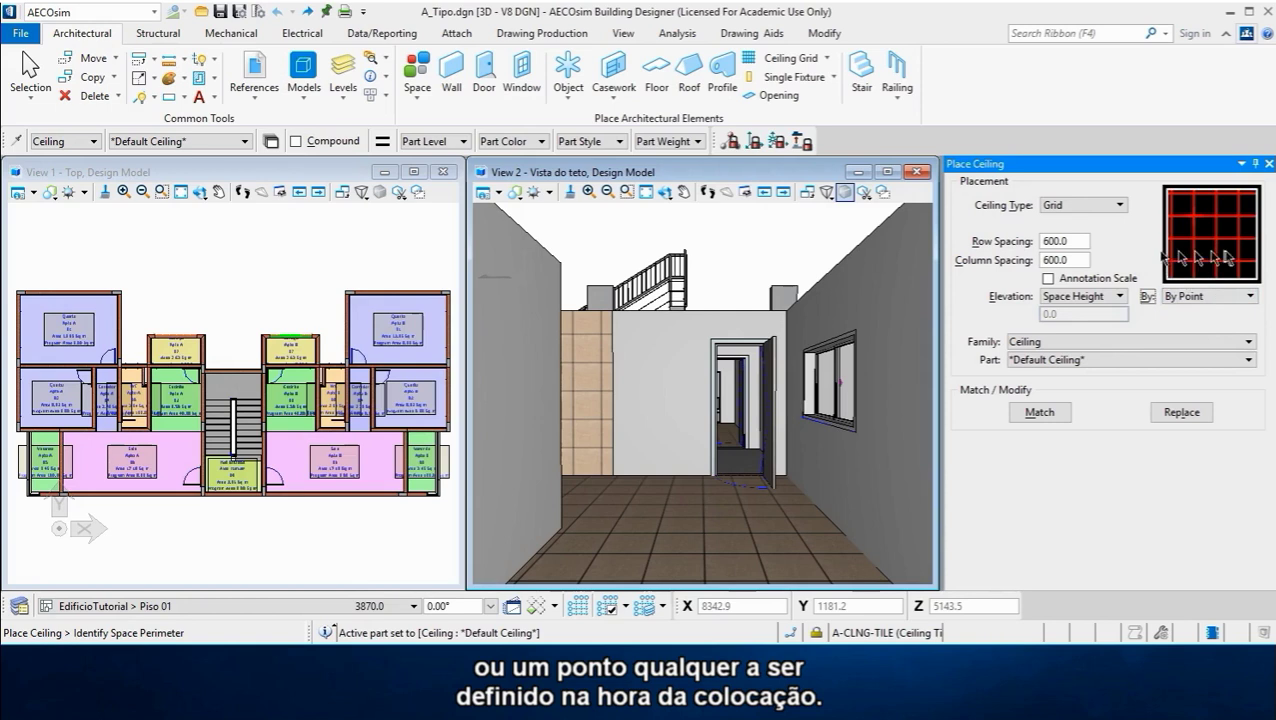
click(1218, 303)
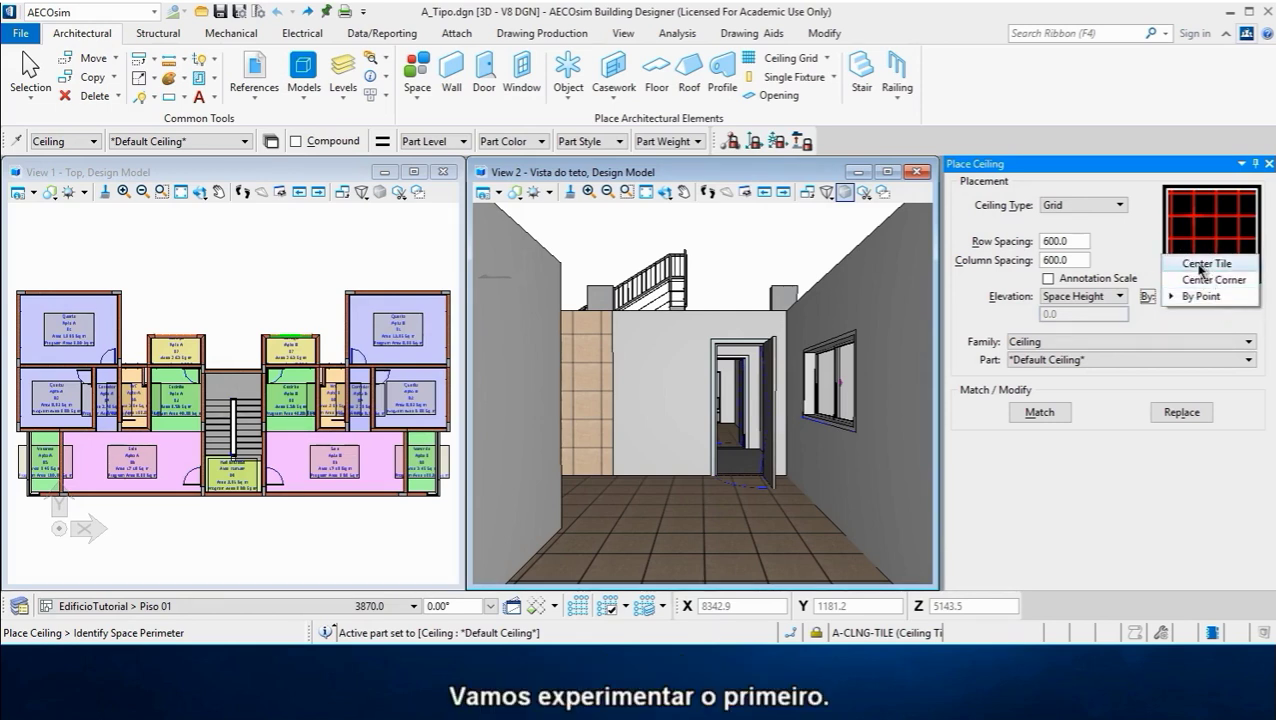
click(1201, 266)
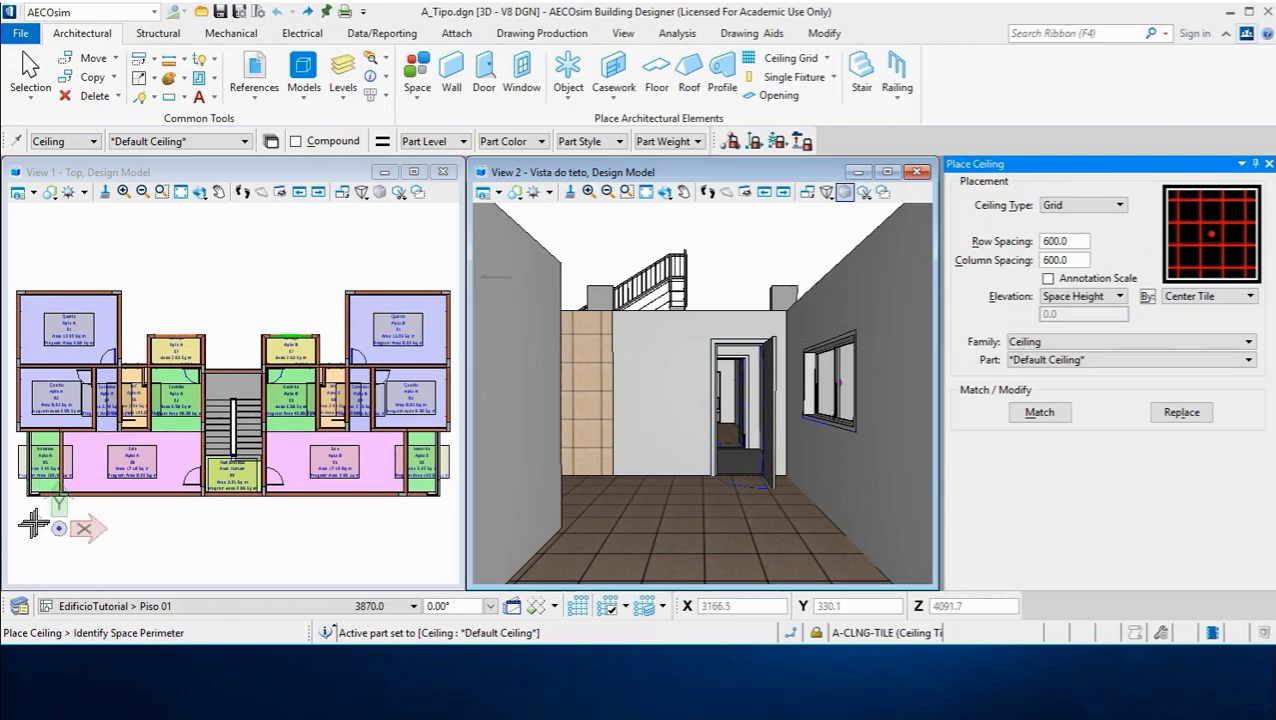
- Zoom into the lower-left apartment and pick its Sala space at elevation 6490.0
scroll(45, 515, up, 1)
scroll(57, 515, up, 2)
scroll(57, 507, up, 1)
scroll(152, 502, up, 1)
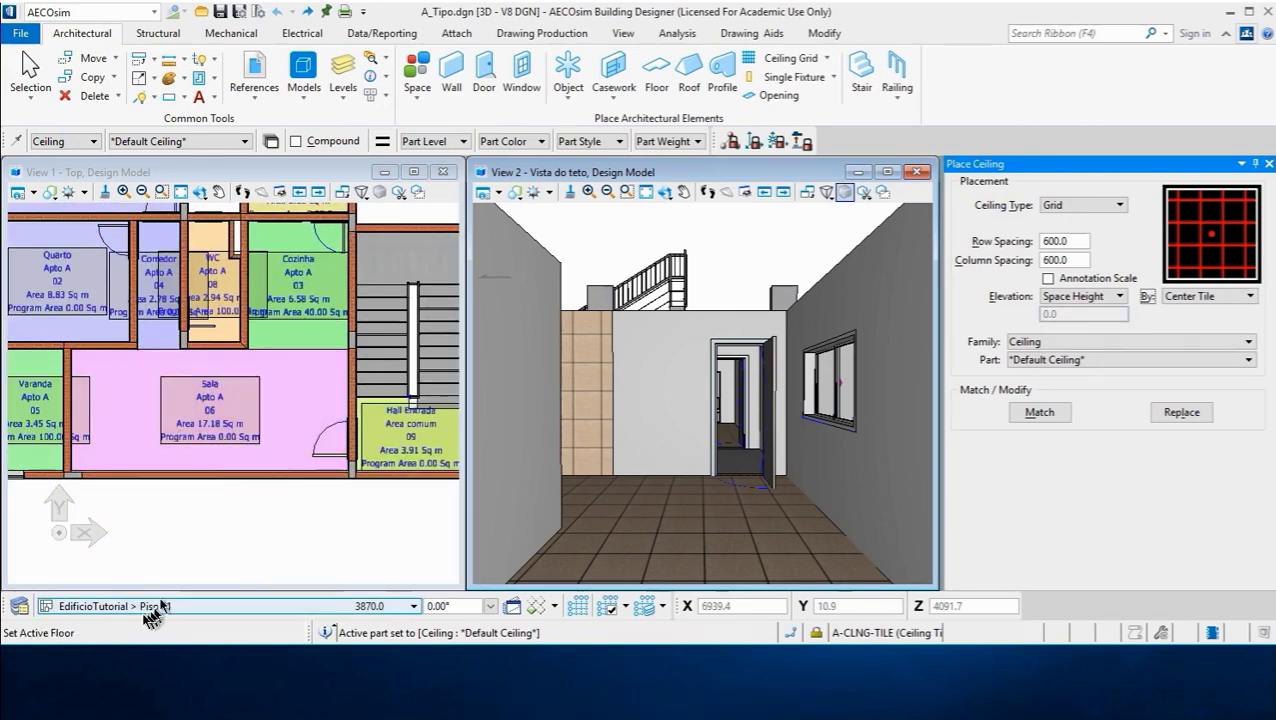
click(227, 378)
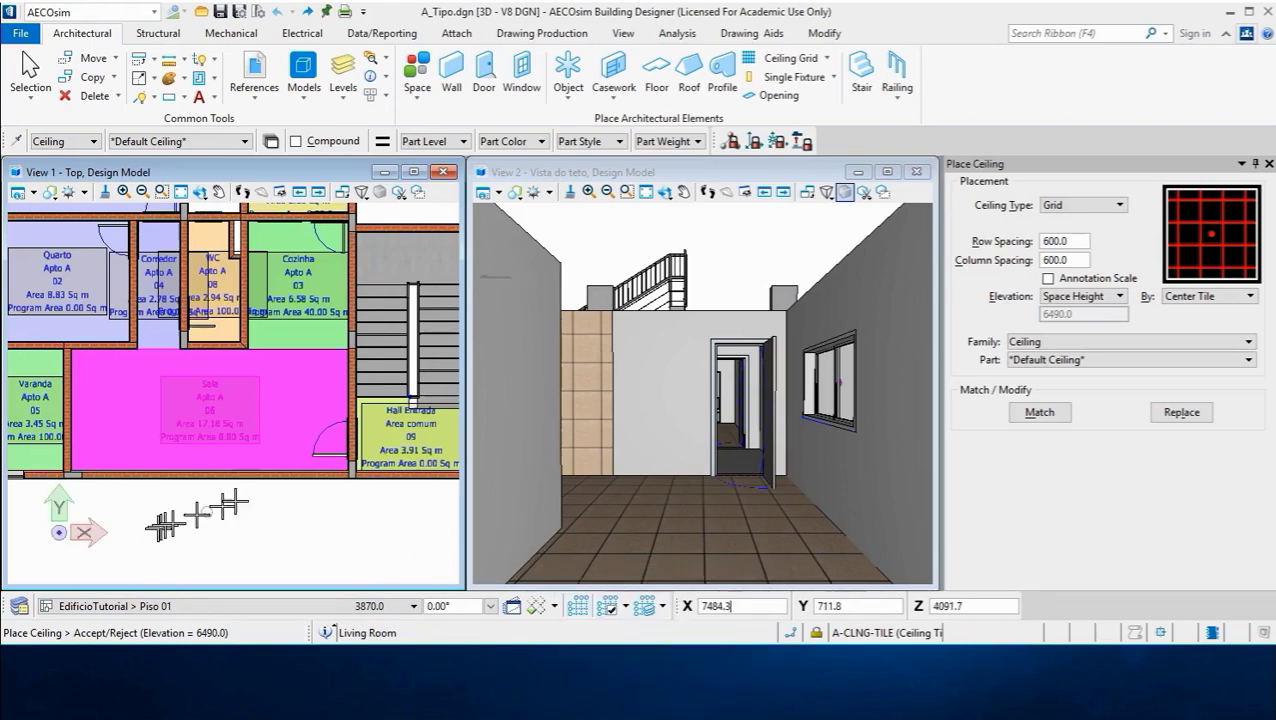
- Place a Center Tile grid ceiling over the Sala, then undo it
click(210, 405)
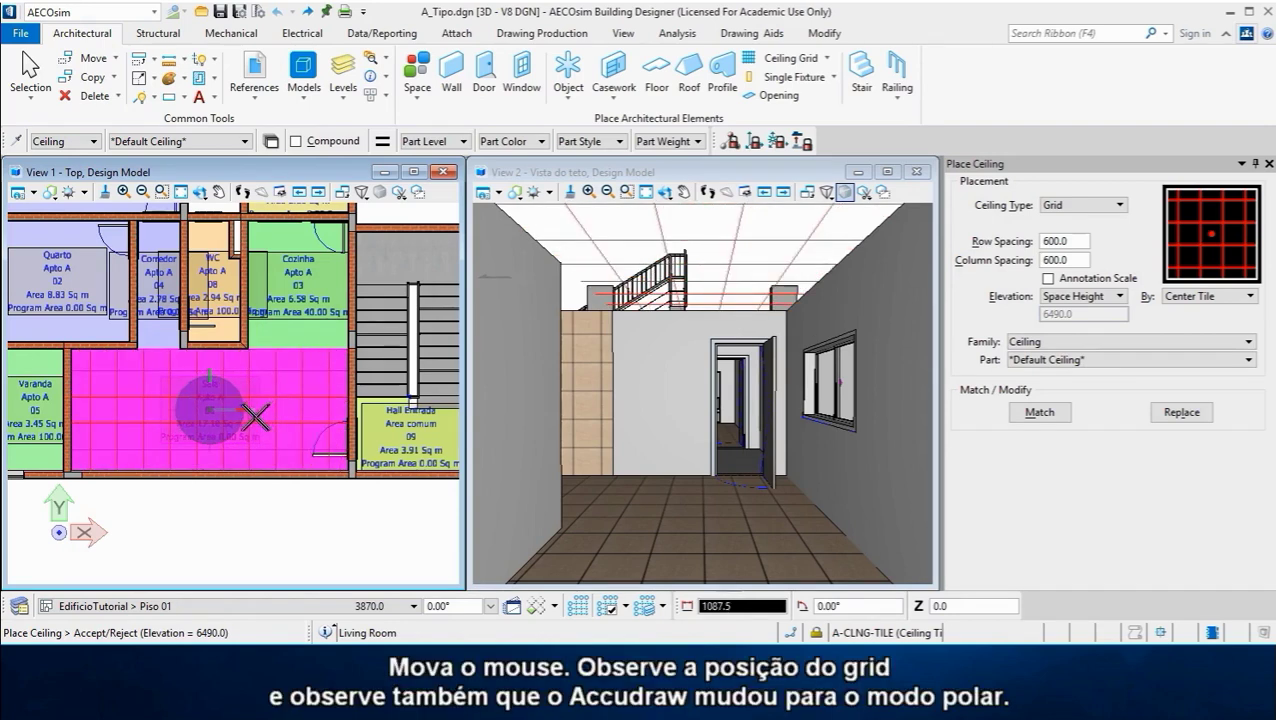
scroll(185, 424, up, 2)
scroll(195, 420, up, 1)
scroll(230, 410, up, 1)
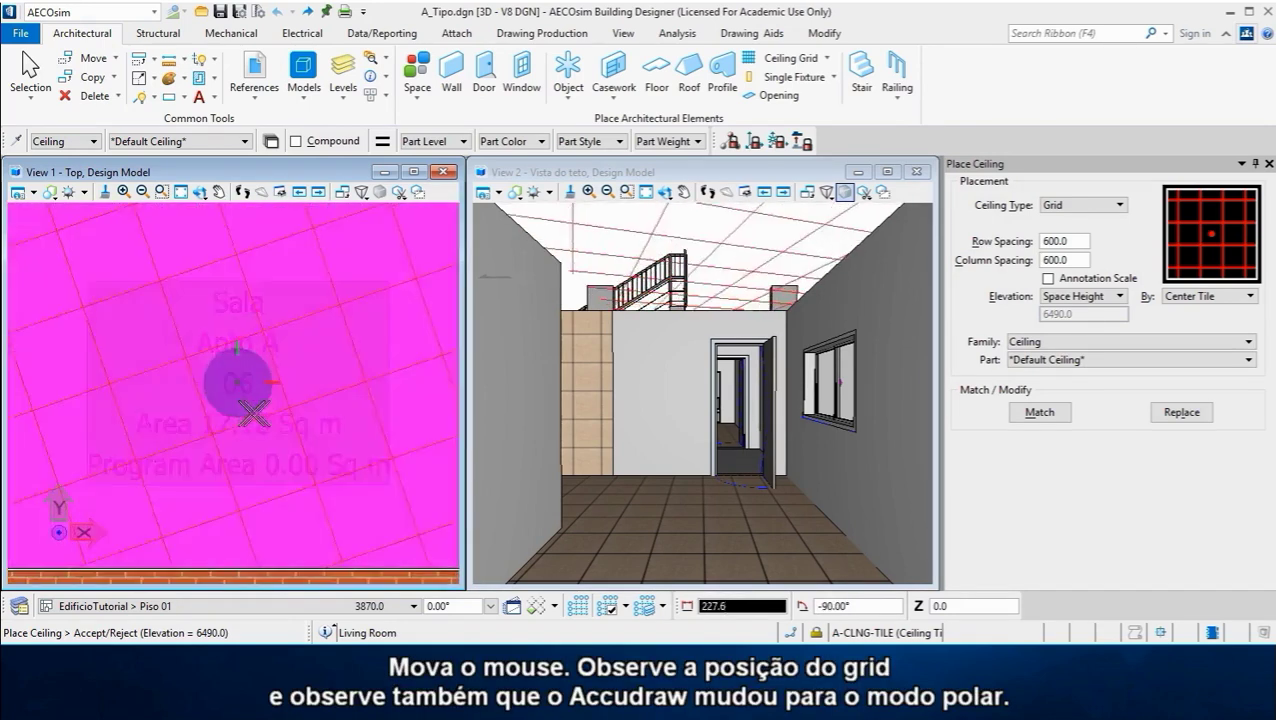
scroll(260, 402, up, 1)
scroll(287, 397, up, 1)
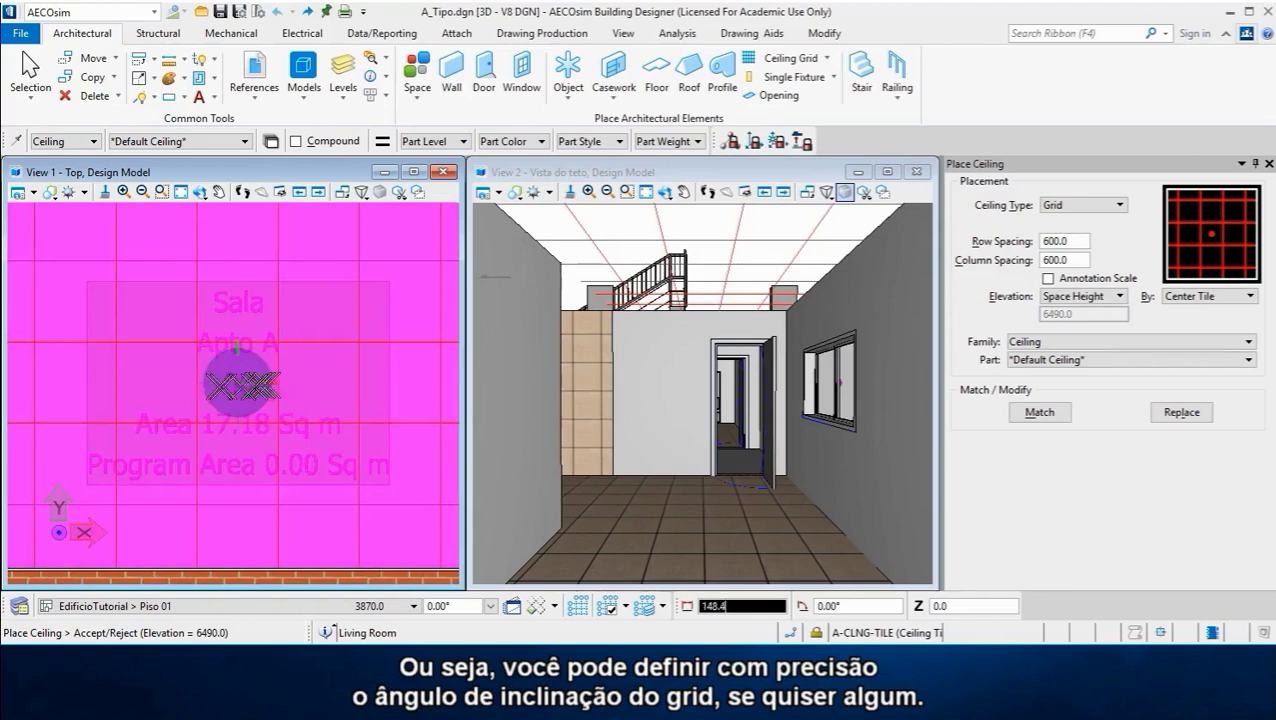
scroll(213, 389, down, 1)
scroll(213, 389, down, 1)
scroll(214, 389, down, 1)
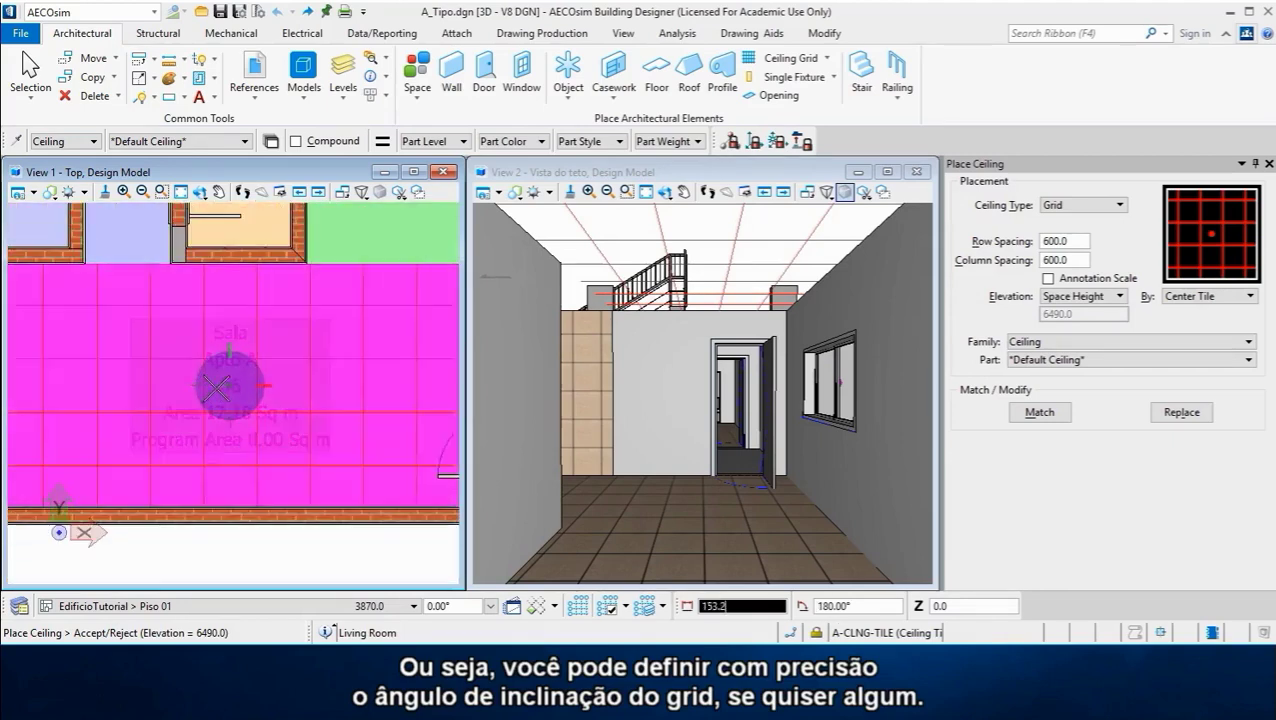
scroll(216, 389, down, 1)
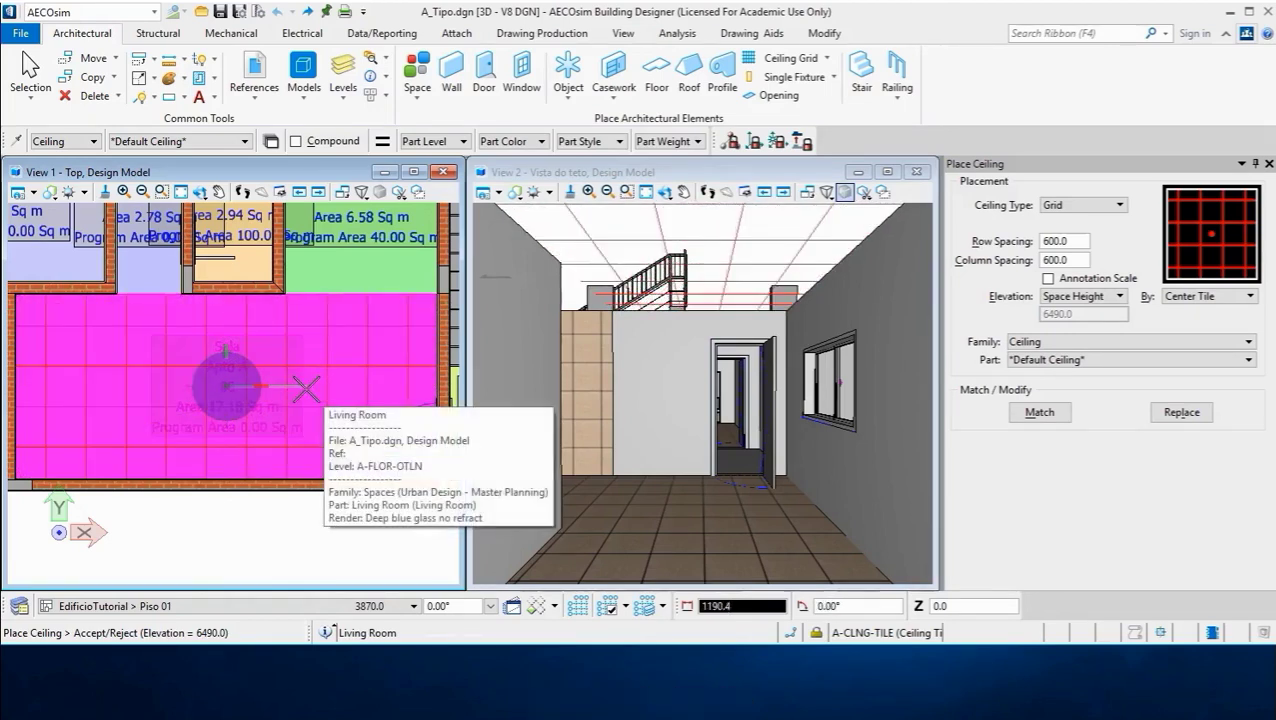
click(307, 388)
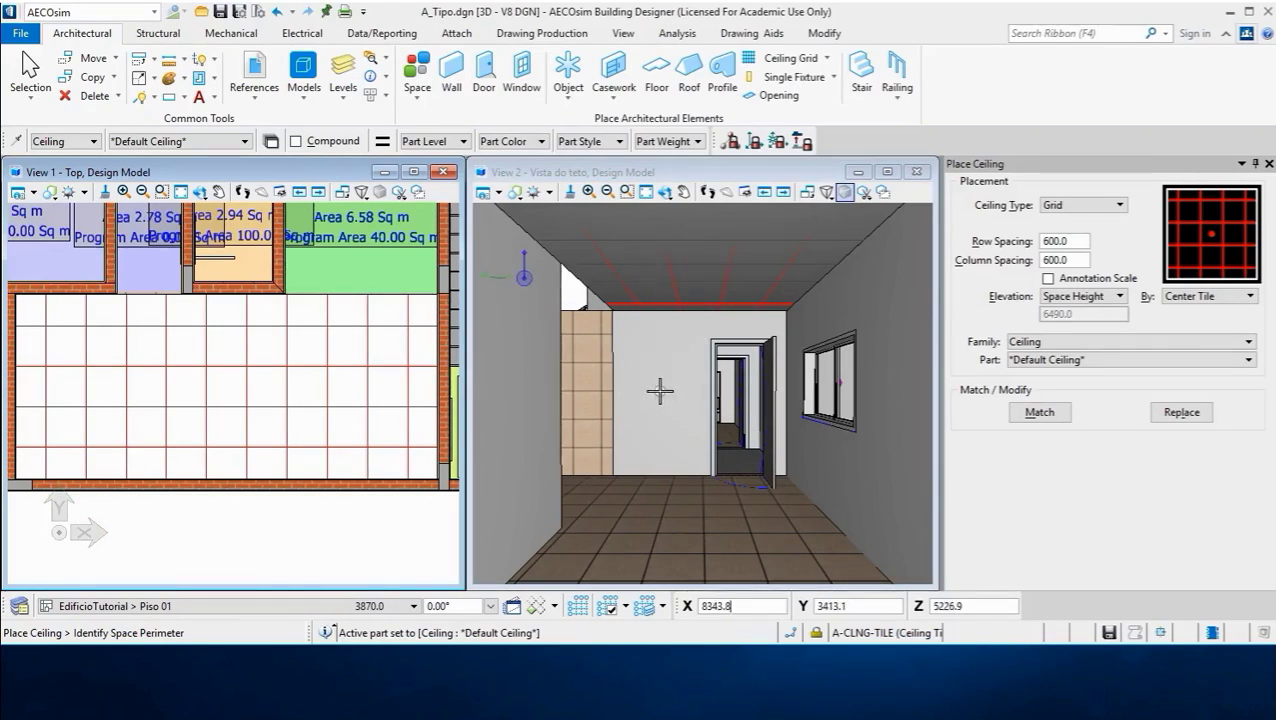
key(ctrl+z)
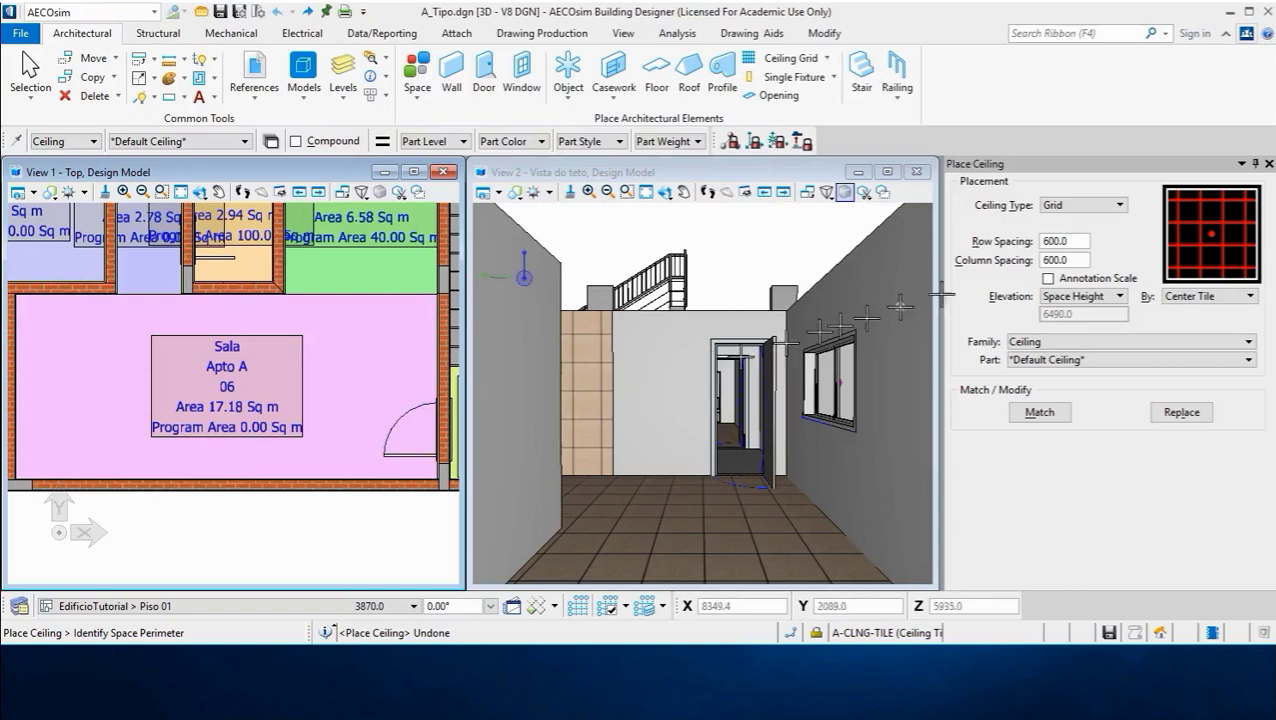
- Set grid alignment to Center Corner and pick the Sala space for the ceiling
click(1208, 296)
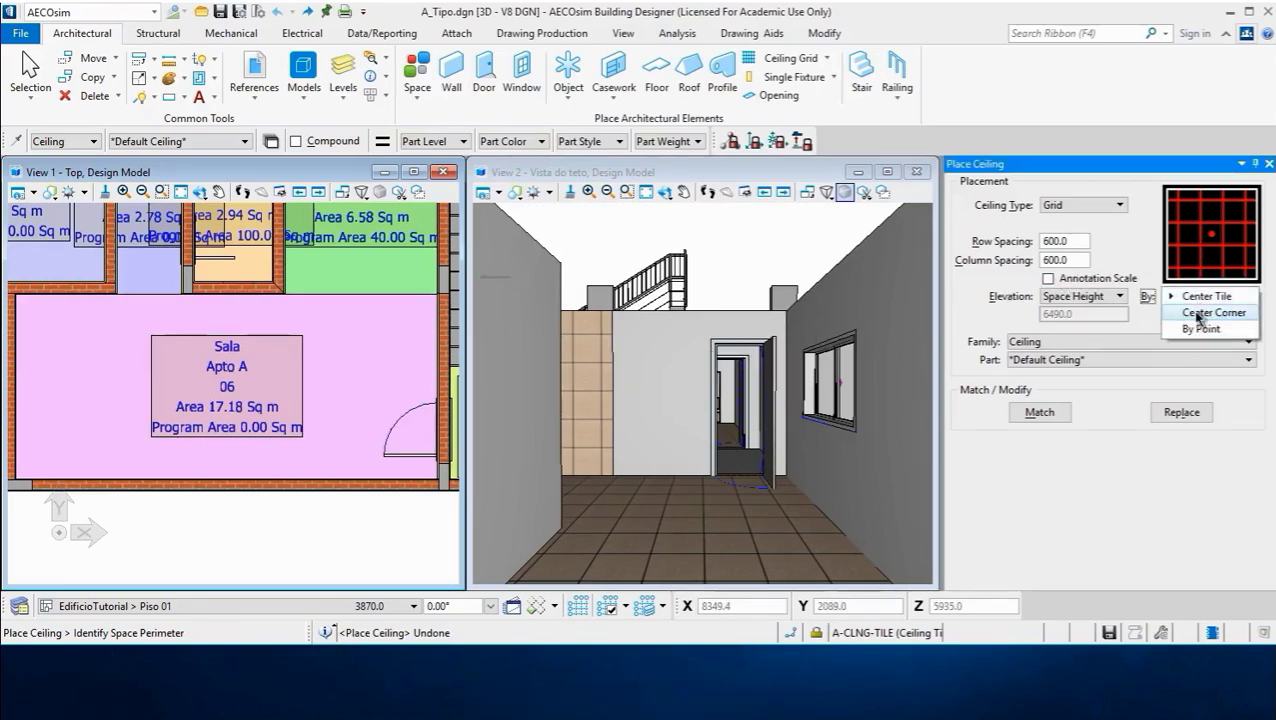
click(1190, 314)
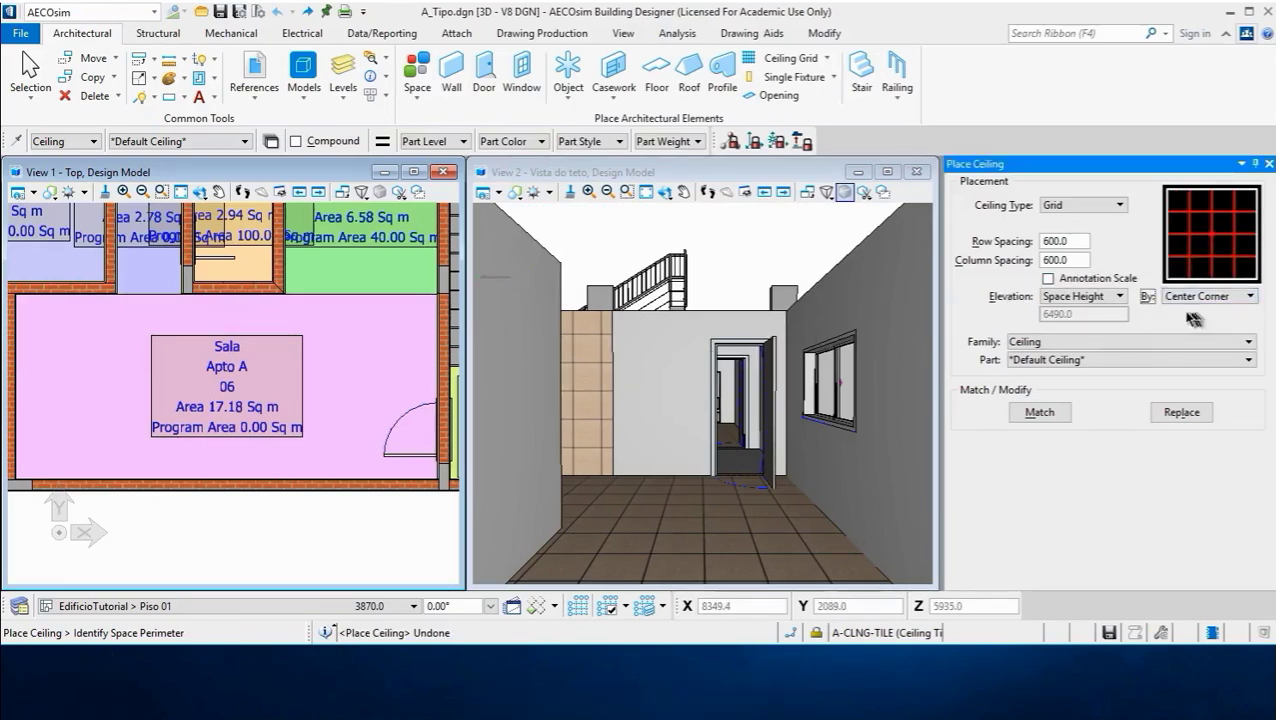
click(325, 353)
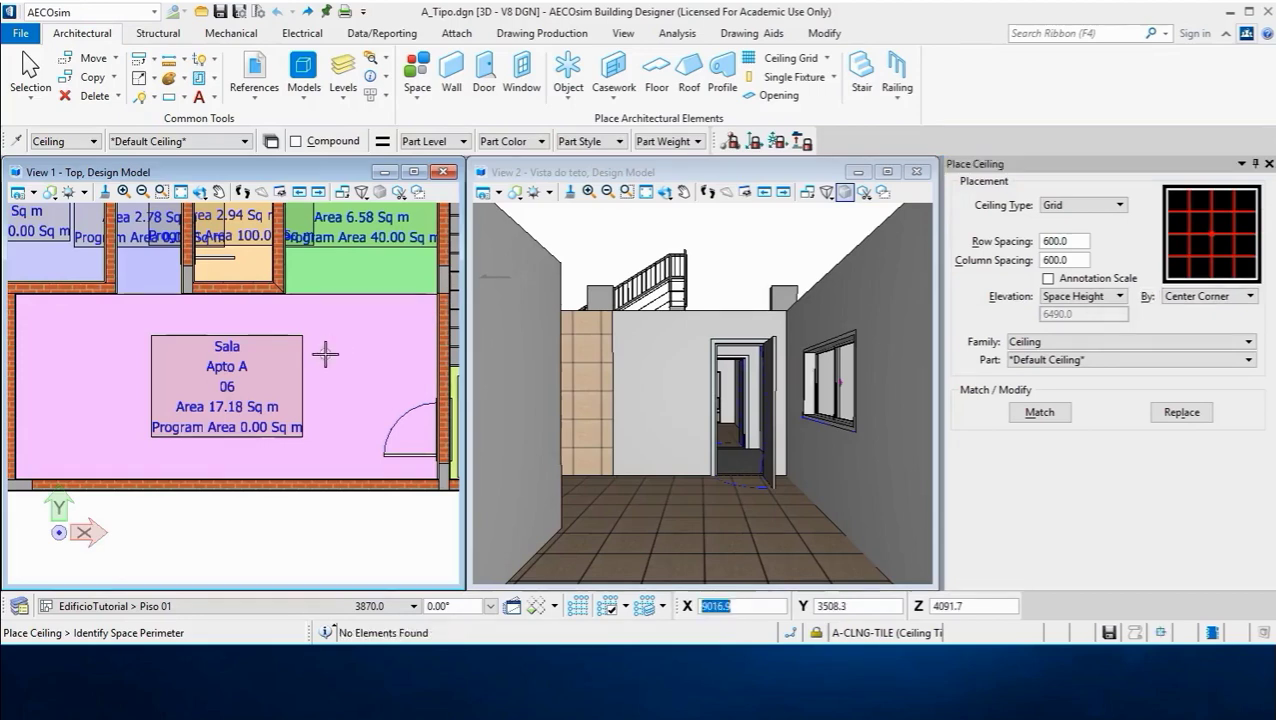
click(296, 338)
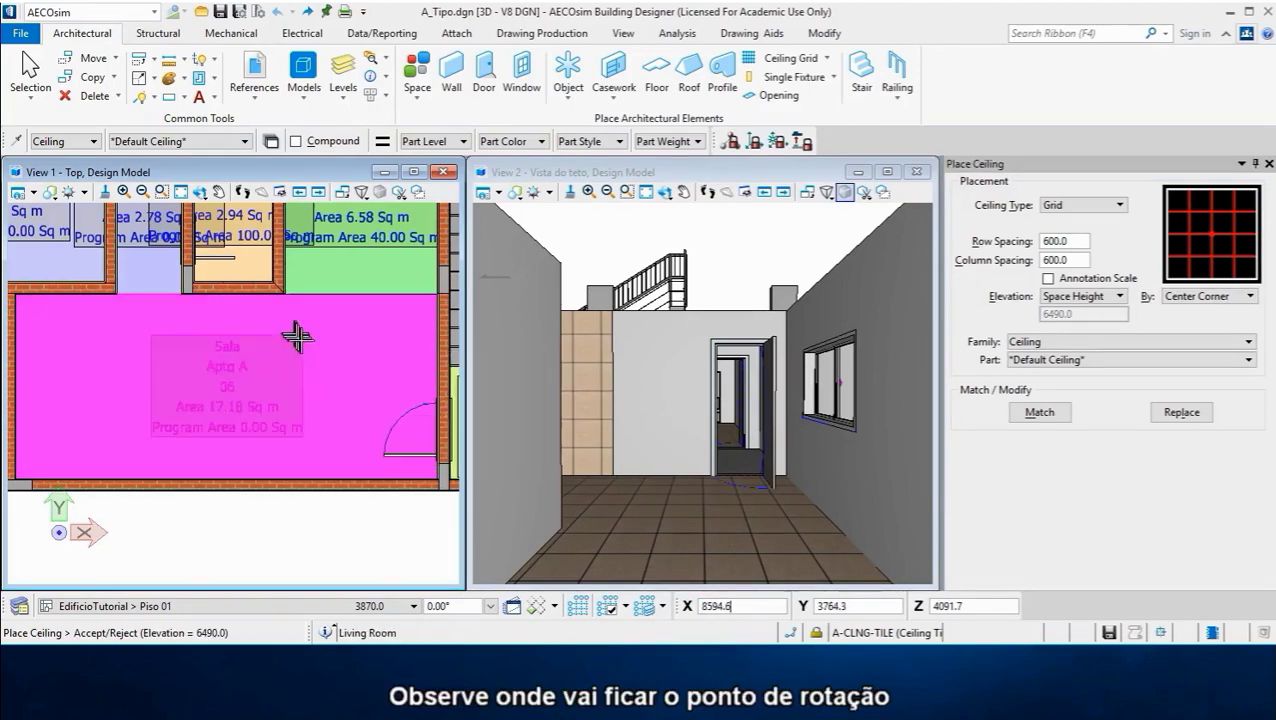
click(336, 376)
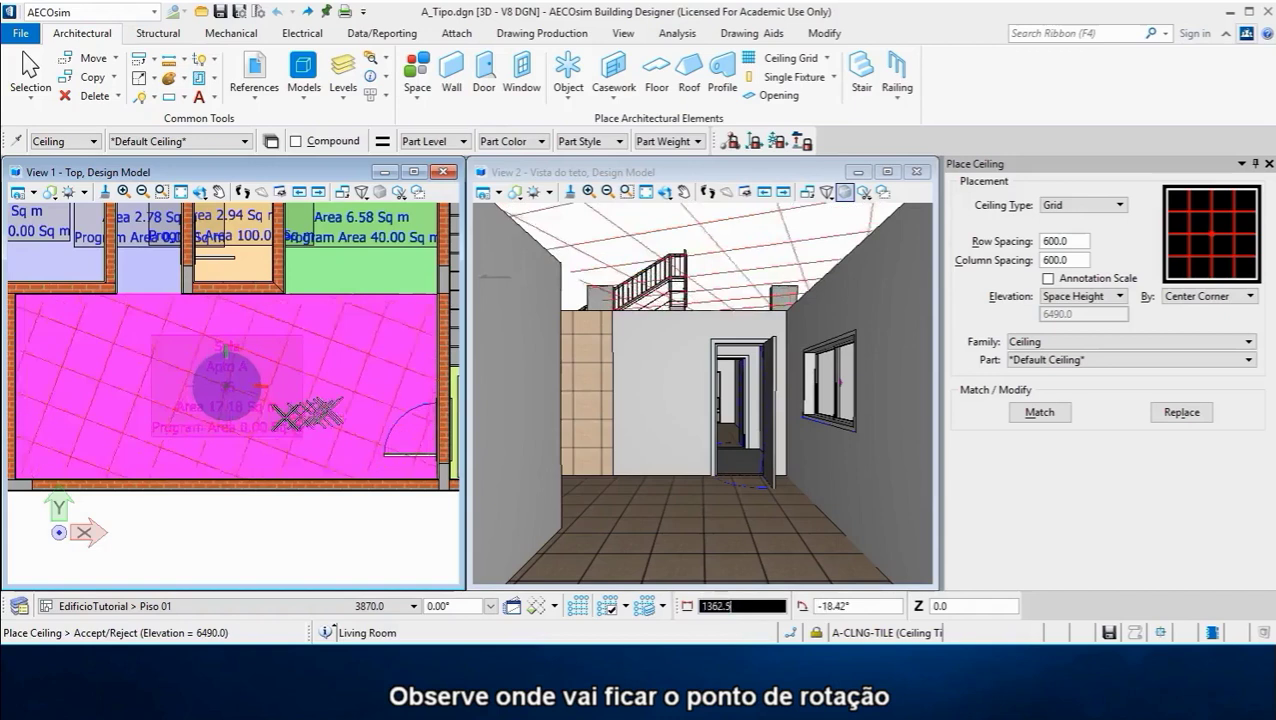
- Place the 600 × 600 grid ceiling over the Sala without rotation
scroll(260, 415, up, 1)
scroll(240, 390, up, 1)
scroll(236, 370, up, 1)
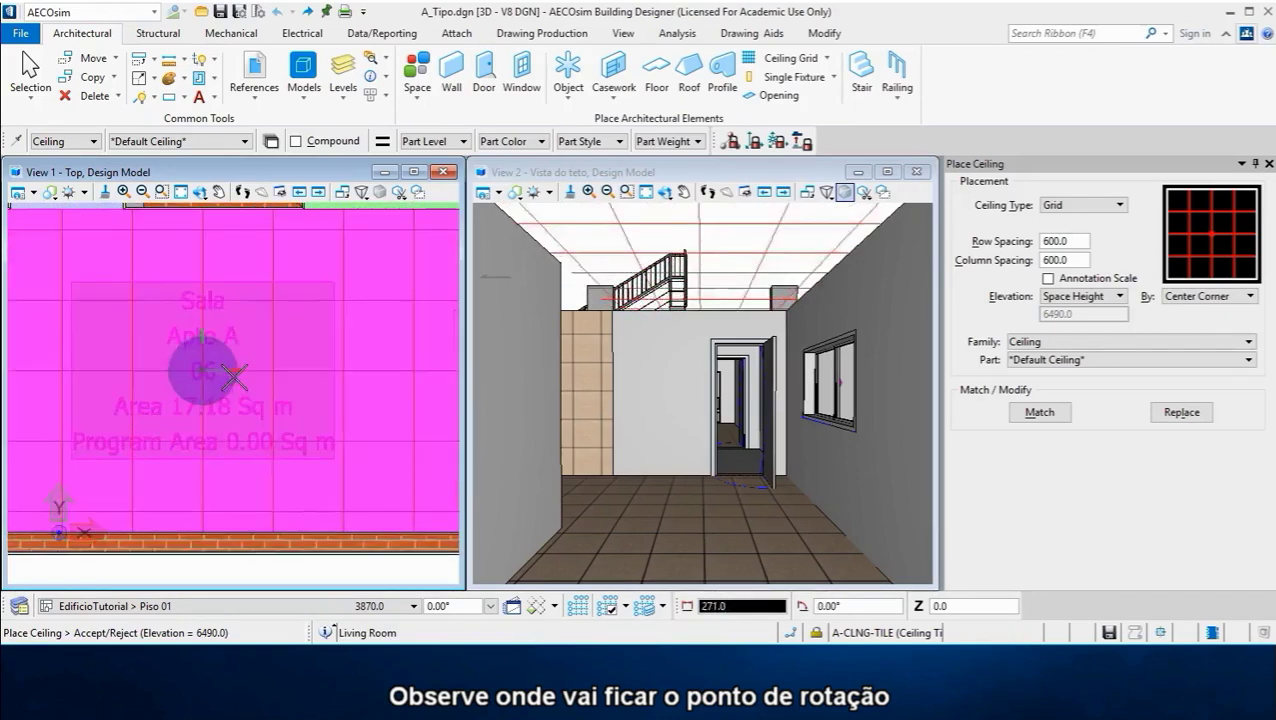
scroll(234, 377, up, 1)
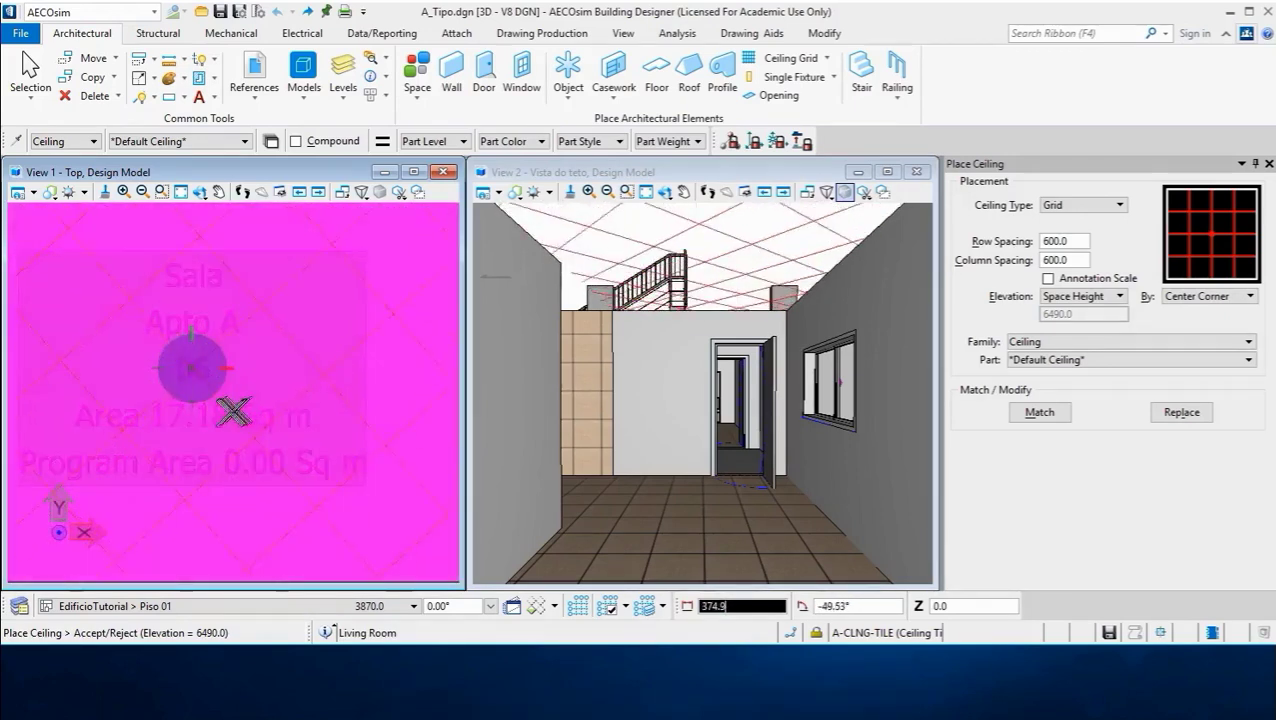
scroll(205, 420, down, 1)
scroll(240, 360, down, 1)
scroll(262, 376, down, 1)
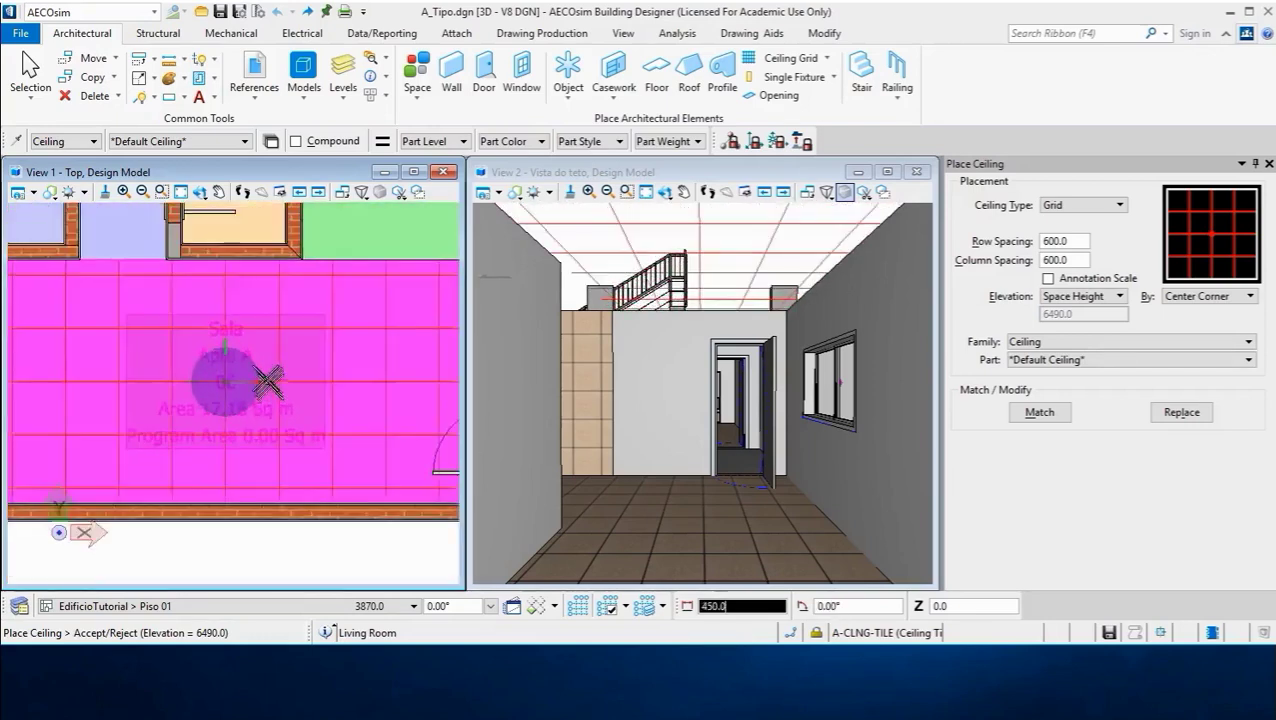
scroll(260, 380, down, 1)
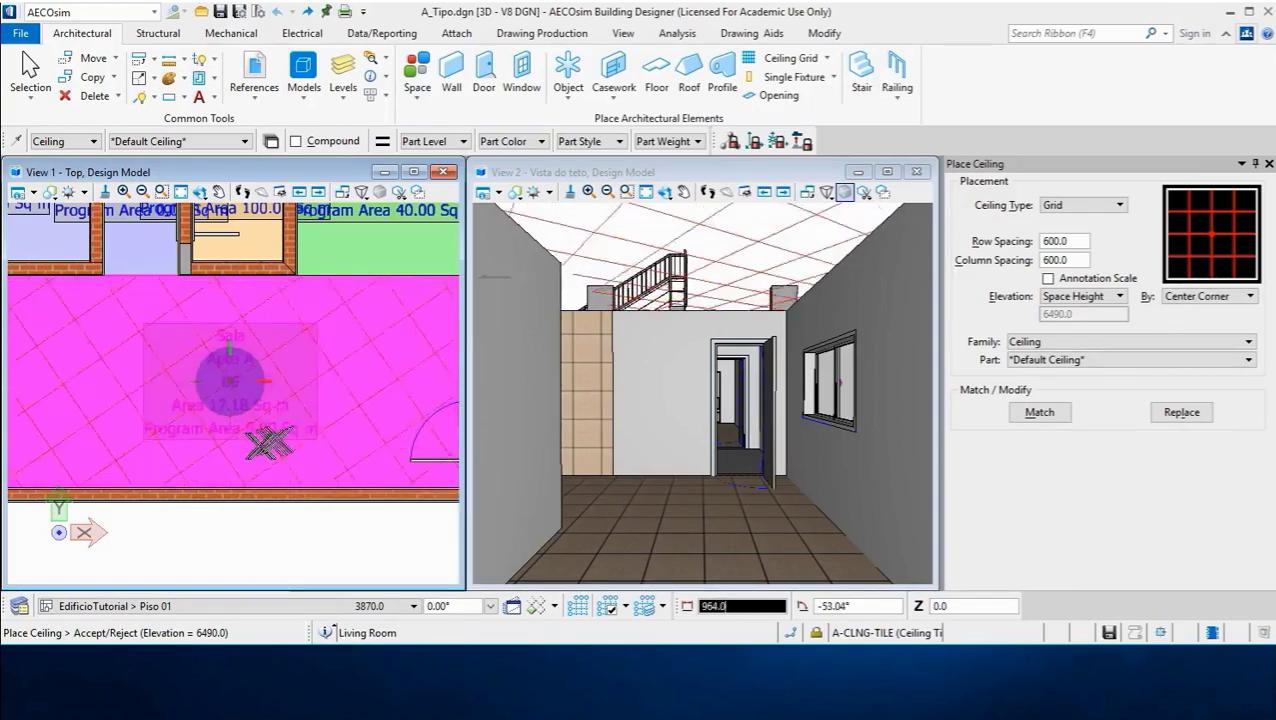
click(315, 378)
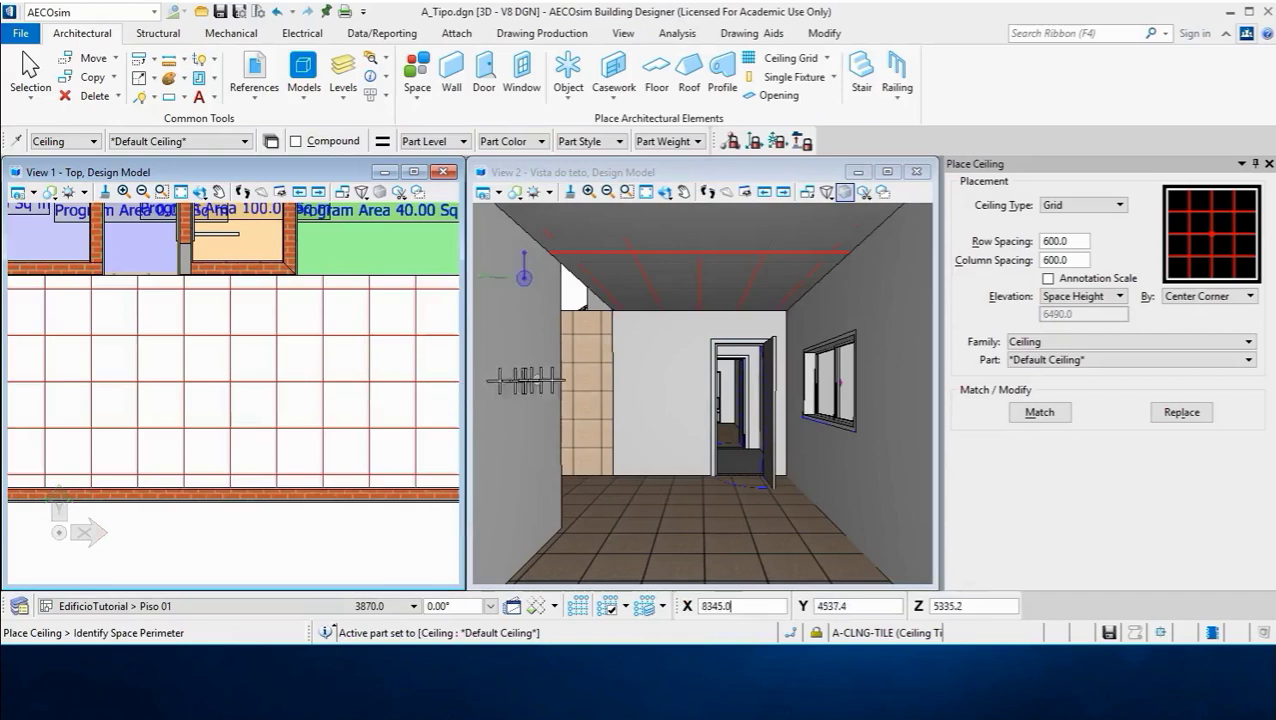
- Undo the Center Corner ceiling and set grid alignment to By Point
key(ctrl+z)
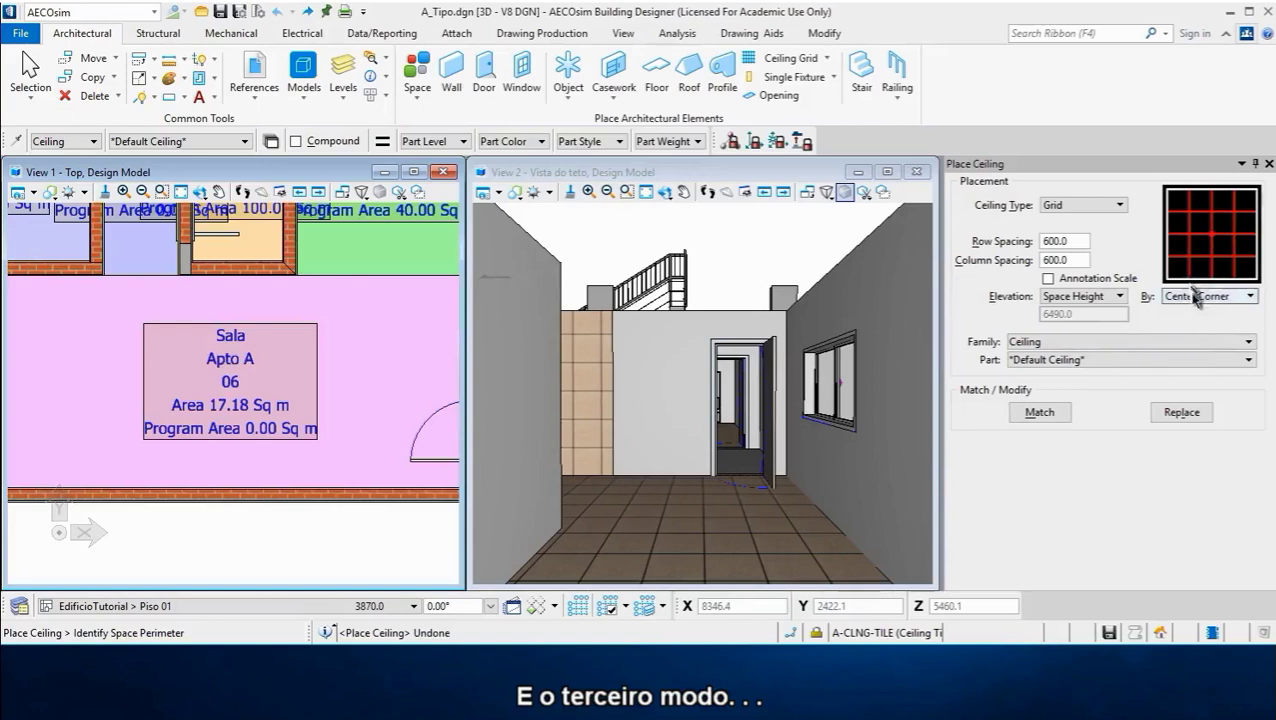
click(1198, 296)
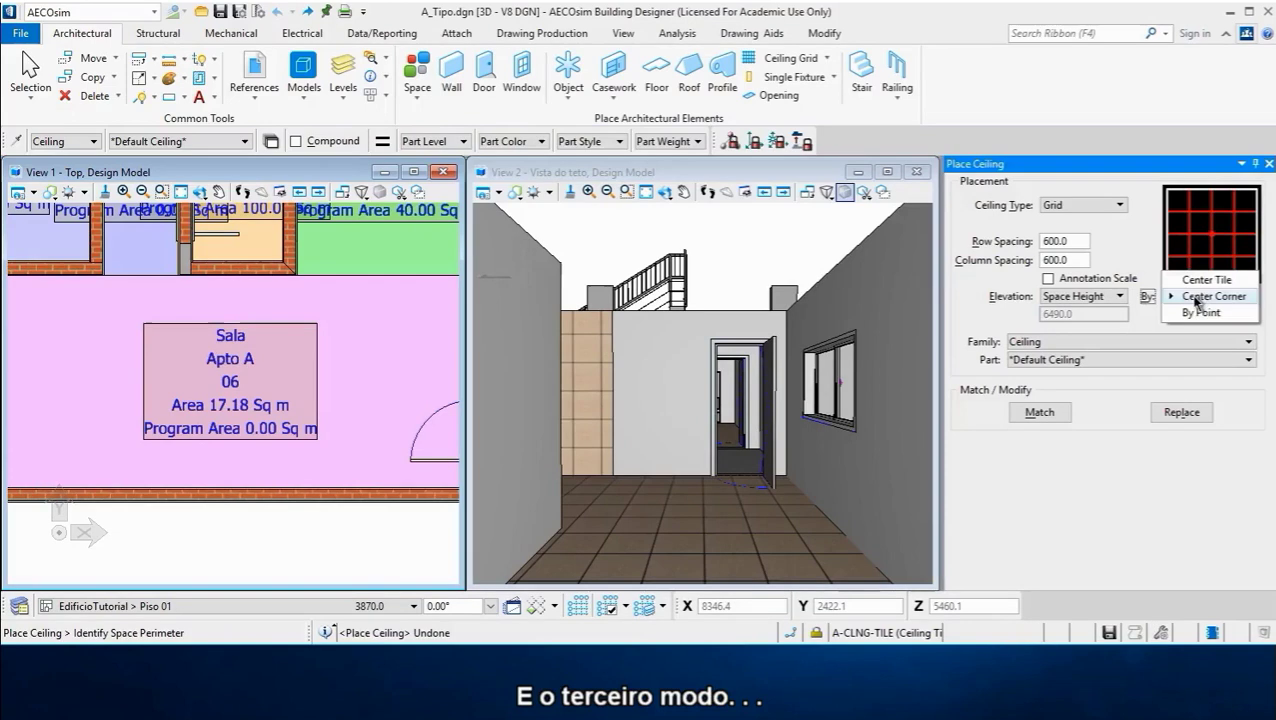
click(1201, 312)
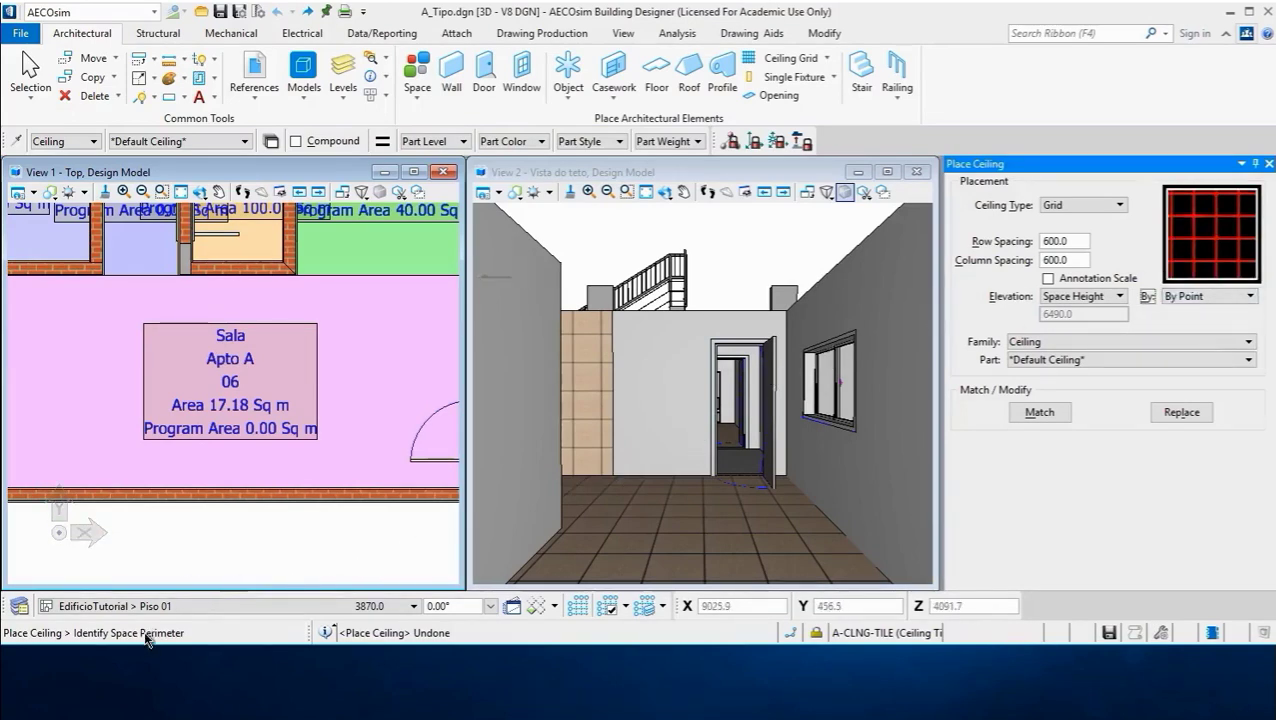
- Pick the Sala, set the grid origin at its upper wall corner, and place it unrotated
click(268, 324)
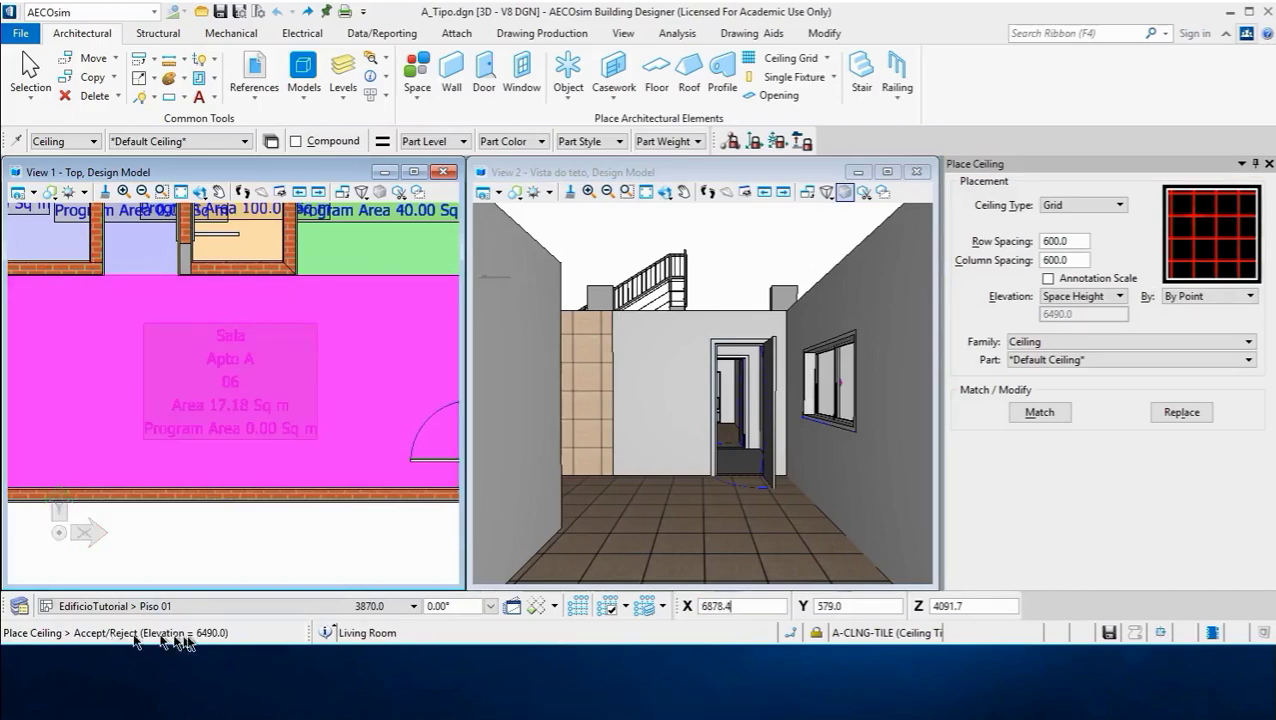
click(360, 384)
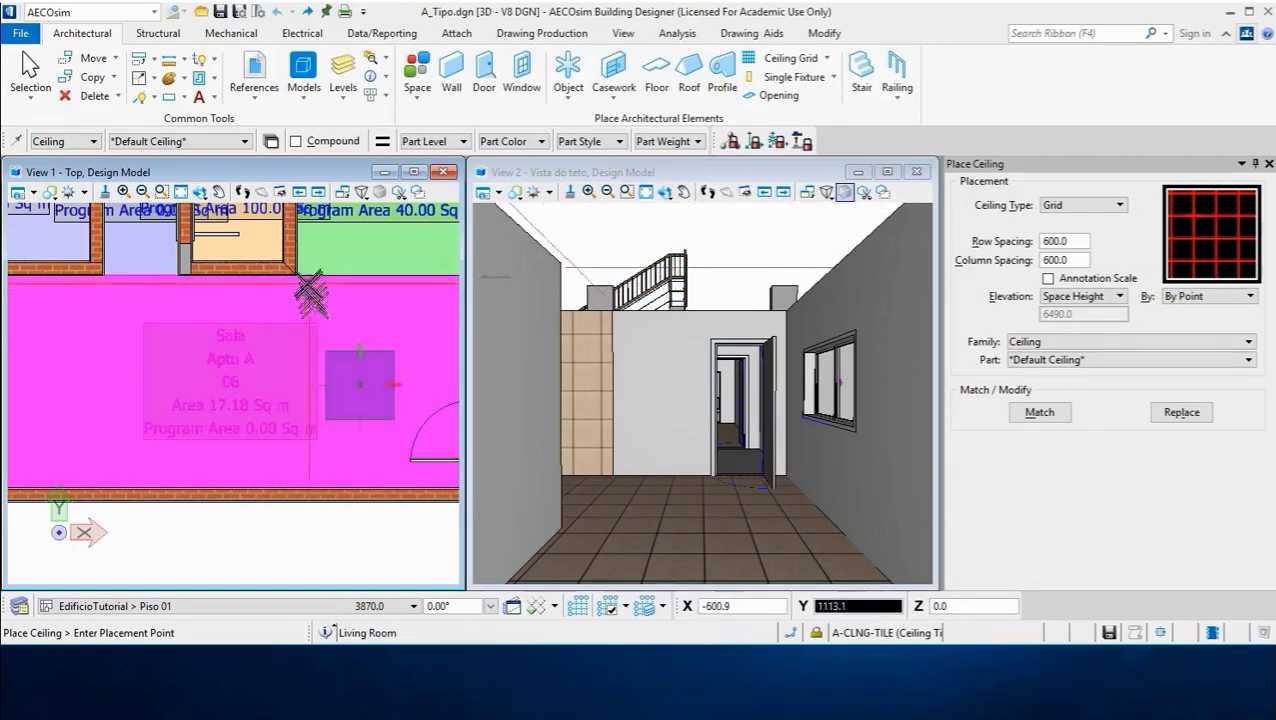
scroll(305, 287, up, 3)
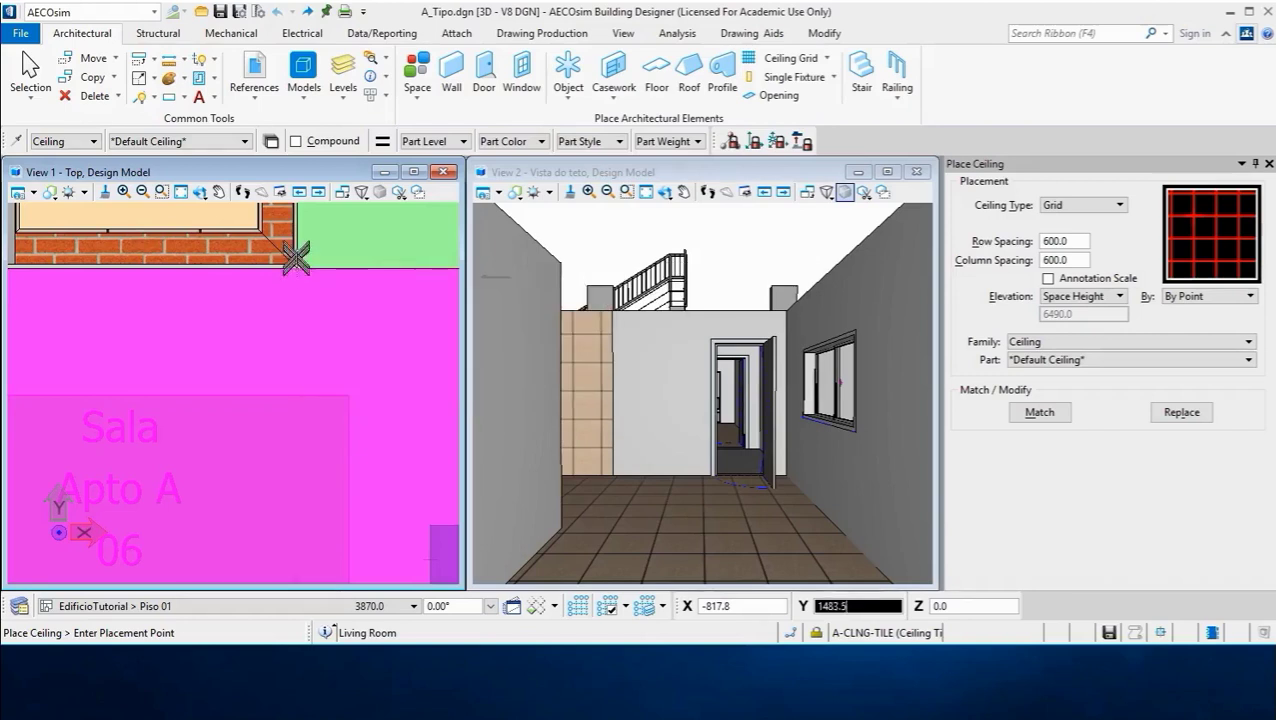
click(295, 266)
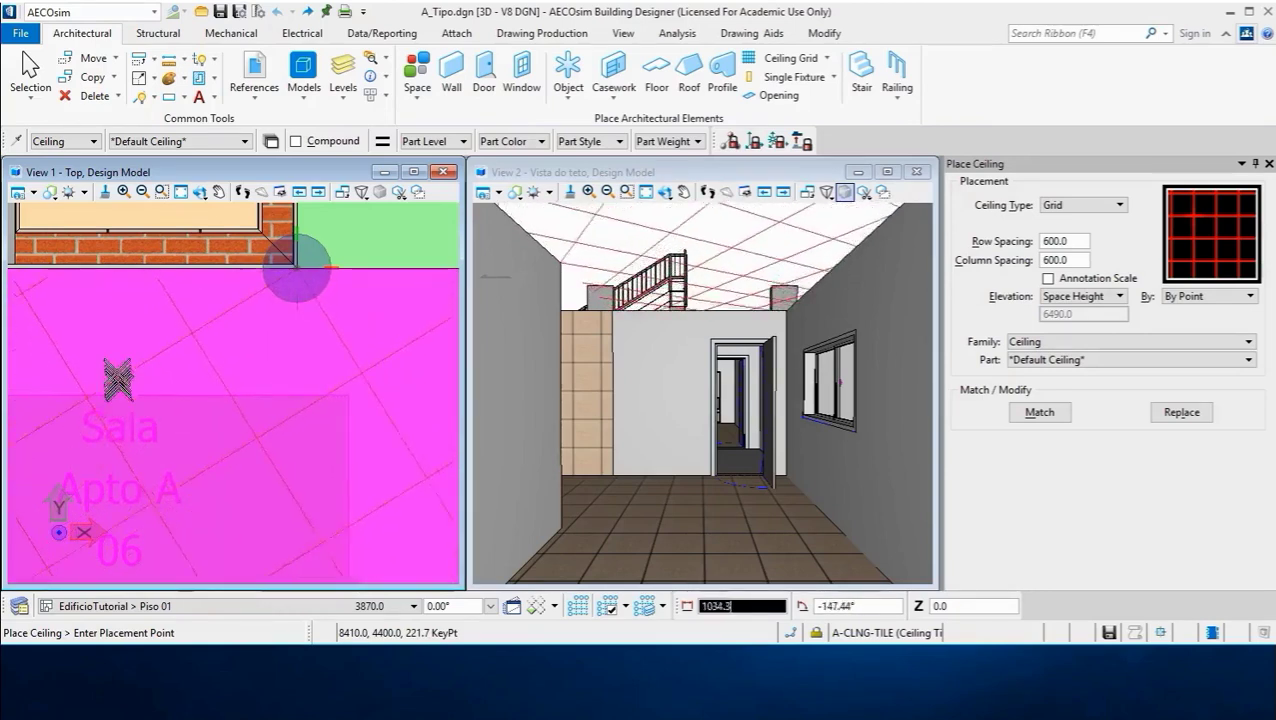
click(297, 414)
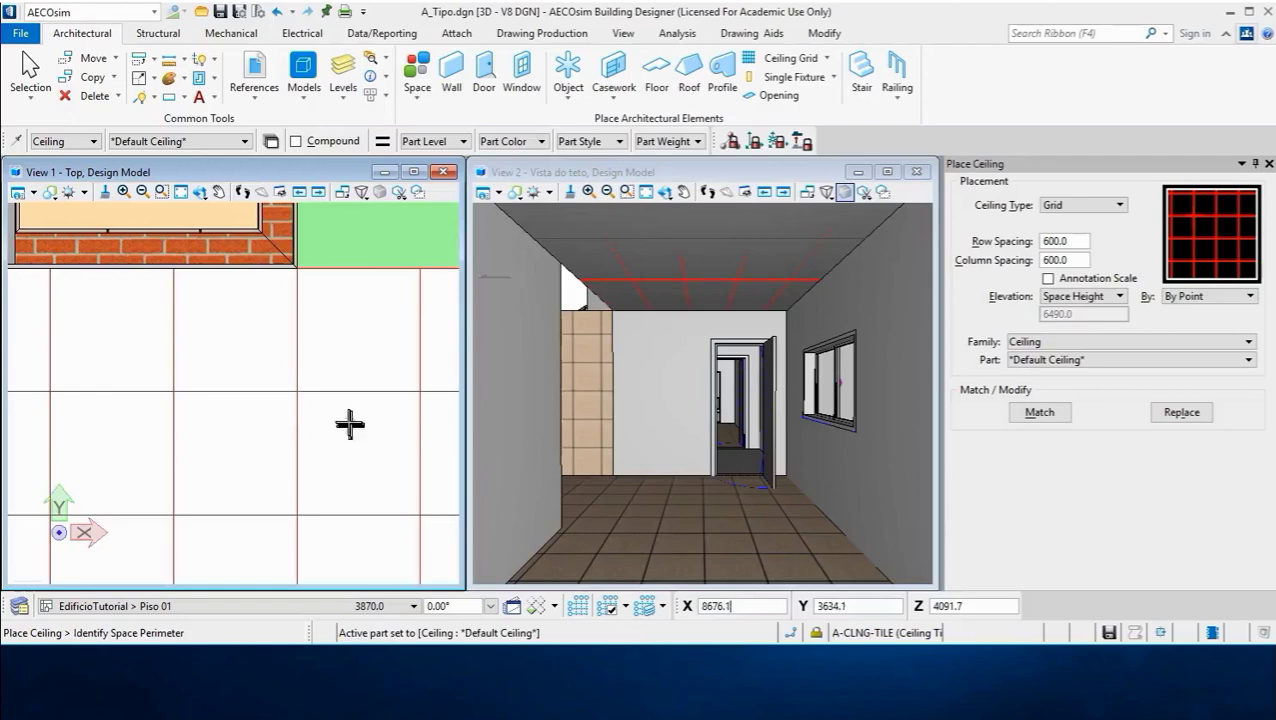
- Pick and accept the Cozinha kitchen space for a grid ceiling
scroll(256, 347, down, 2)
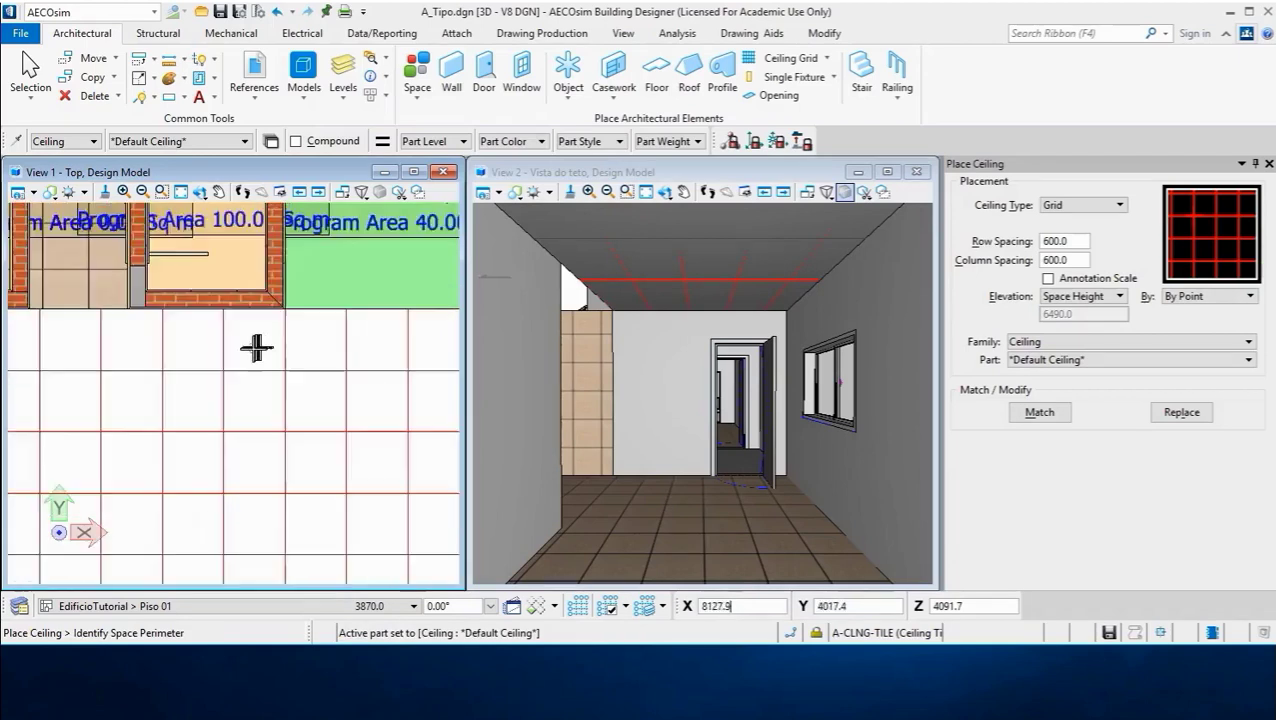
scroll(245, 359, down, 1)
scroll(243, 377, down, 1)
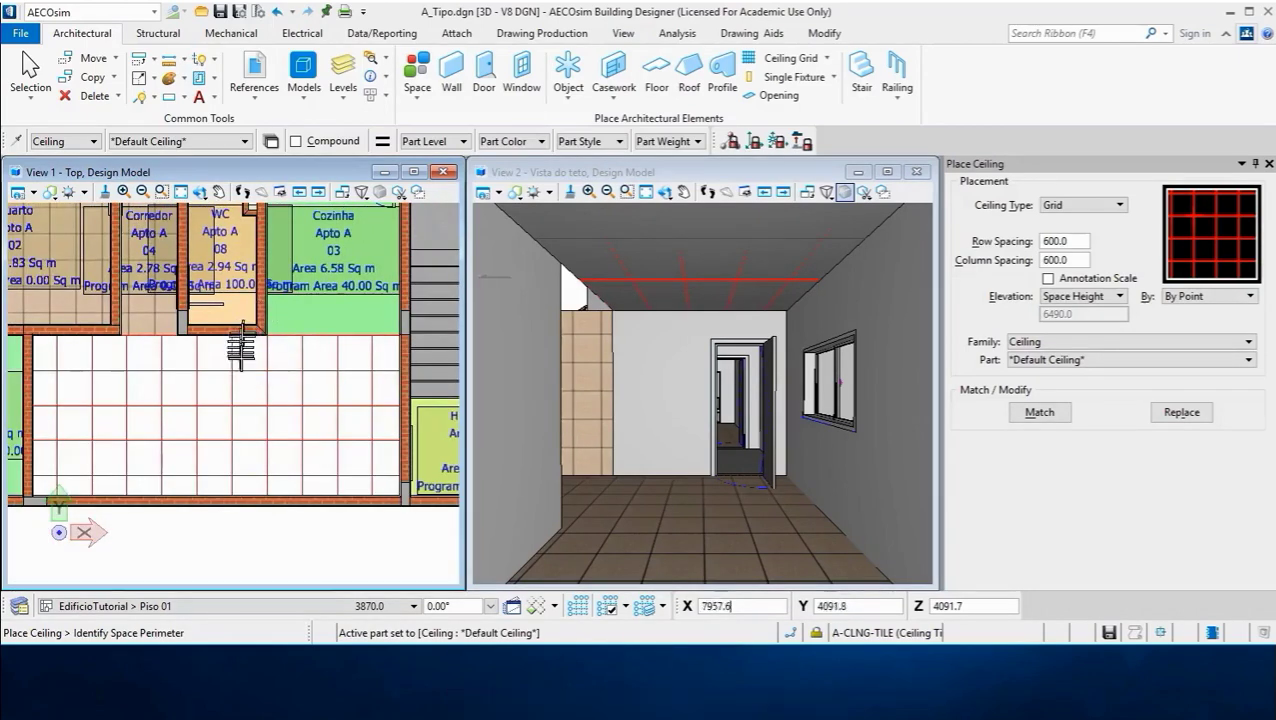
scroll(278, 370, down, 1)
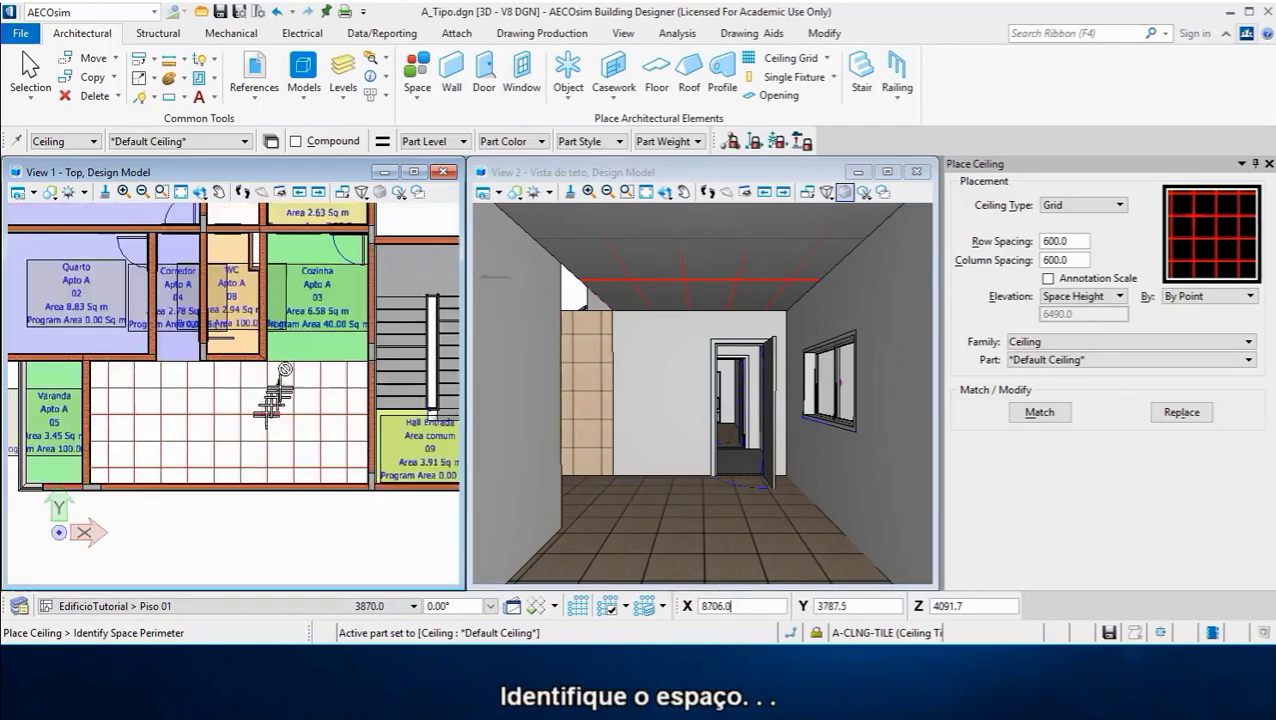
scroll(282, 371, down, 1)
scroll(310, 305, down, 1)
scroll(318, 298, up, 1)
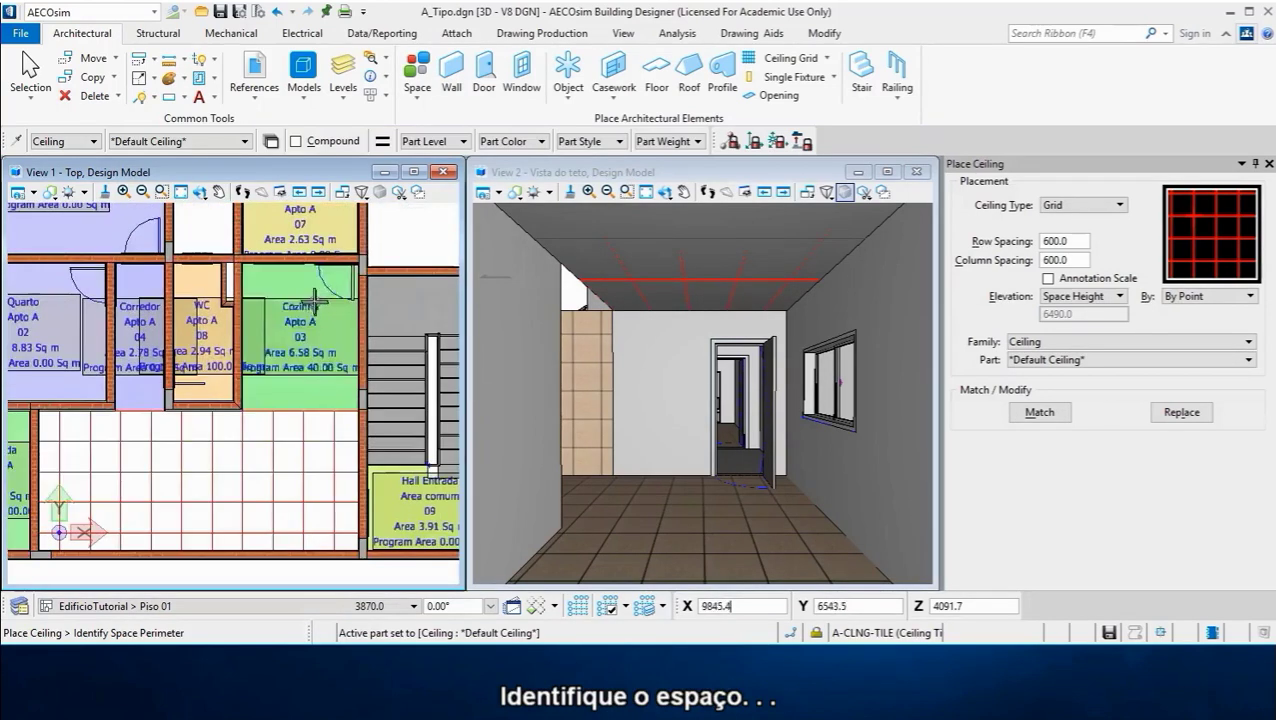
click(310, 293)
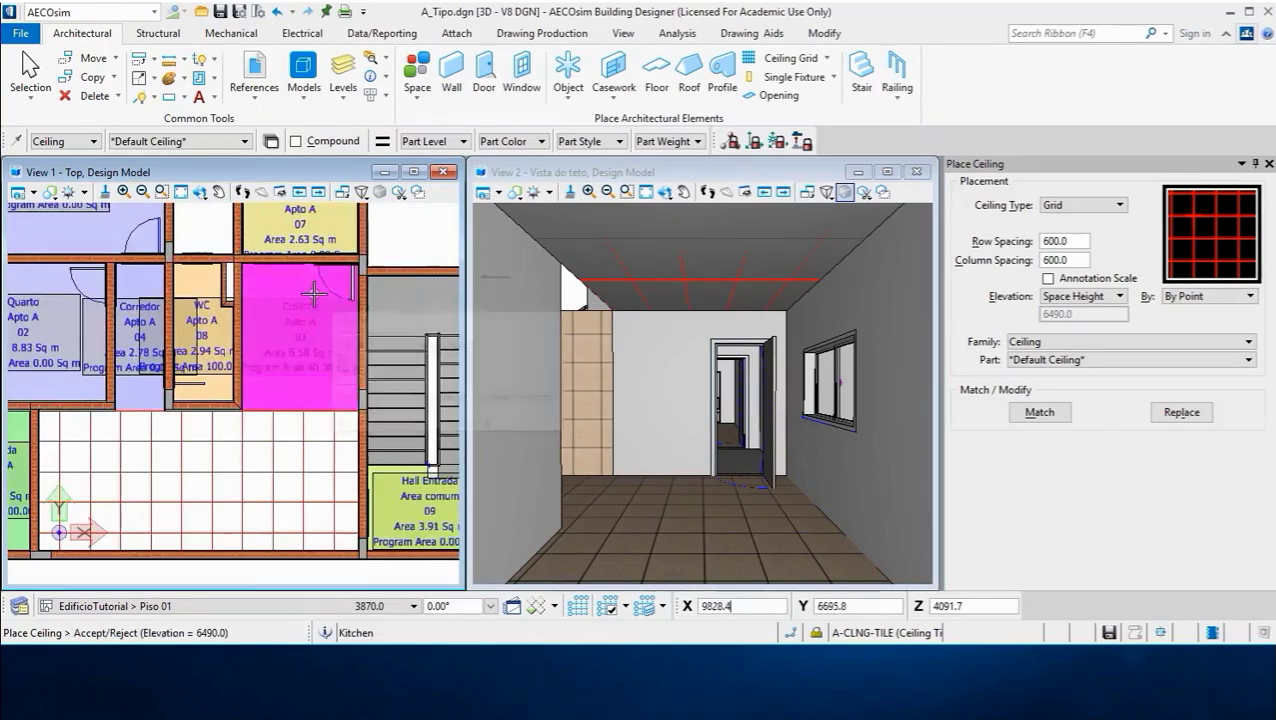
click(313, 335)
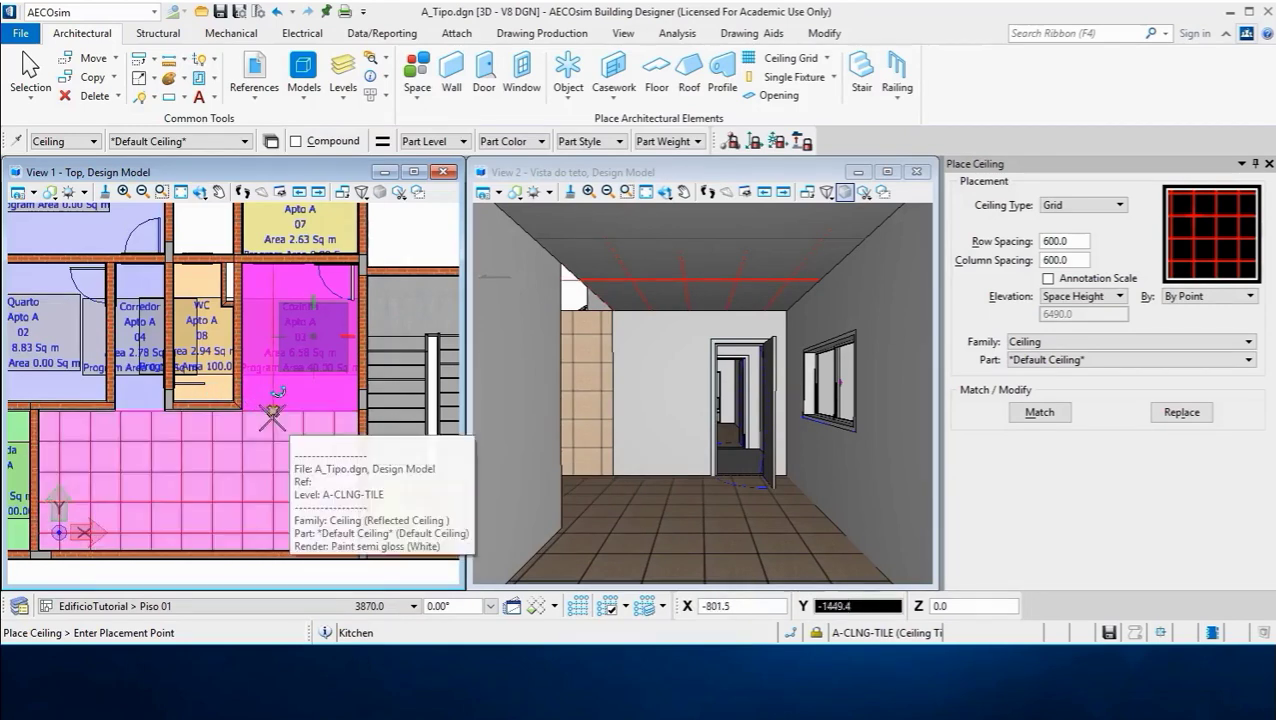
- Place the grid ceiling in the kitchen, then undo that placement
click(272, 412)
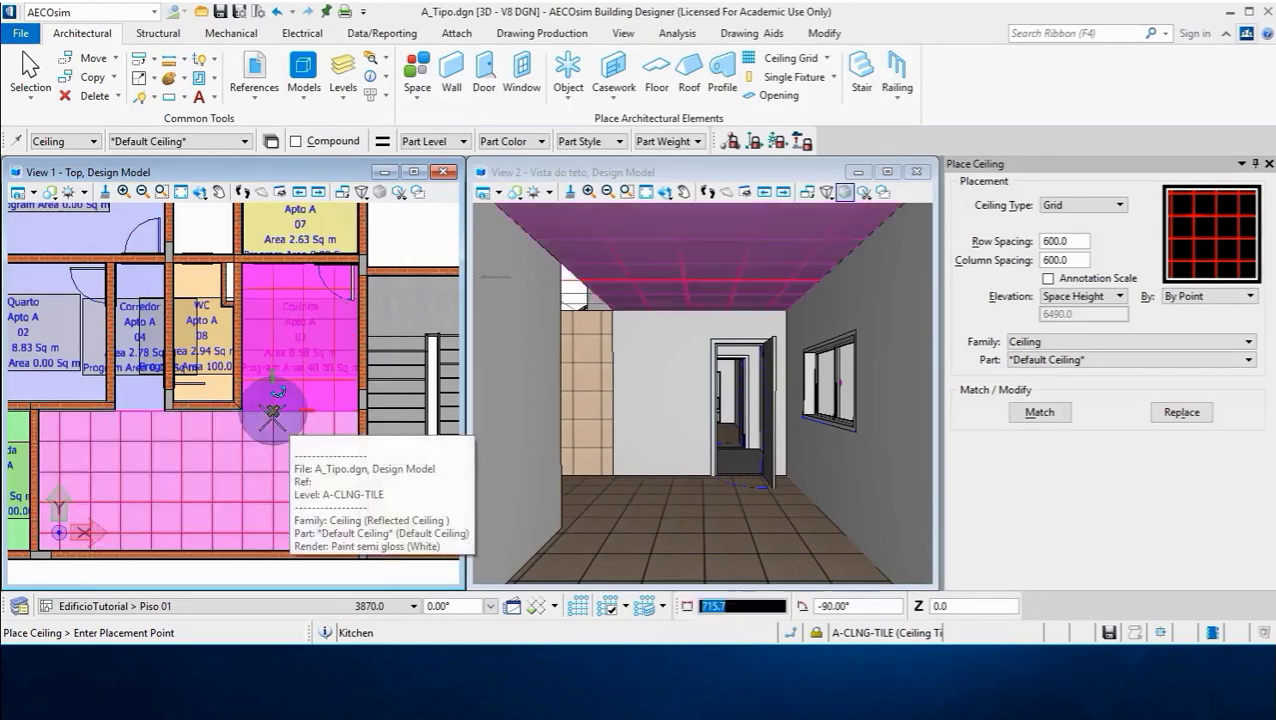
click(276, 340)
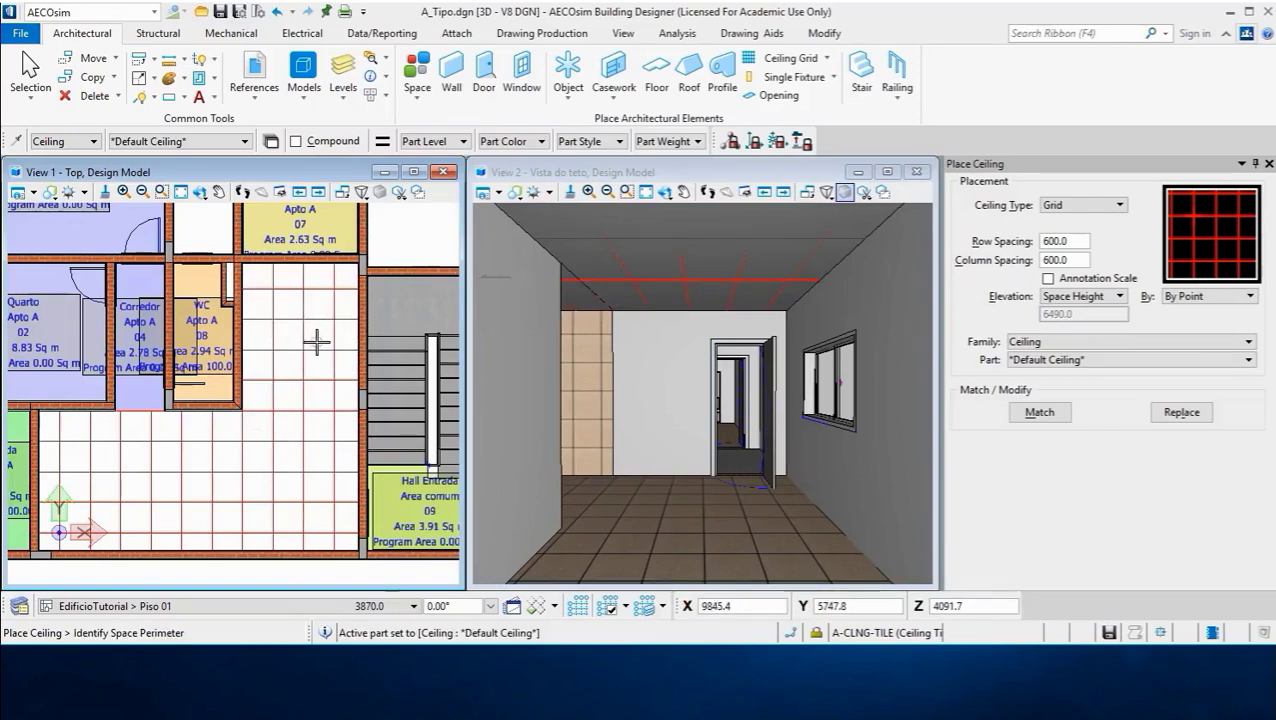
scroll(316, 344, down, 1)
scroll(318, 346, down, 1)
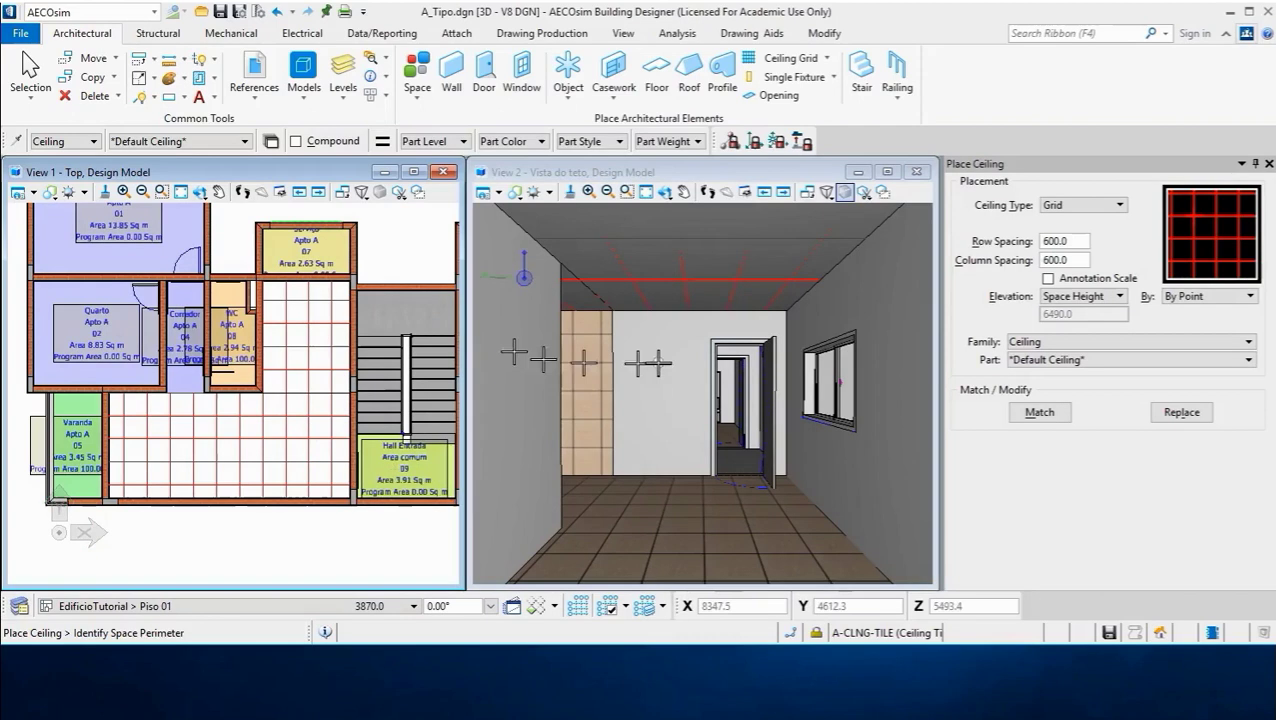
key(ctrl+z)
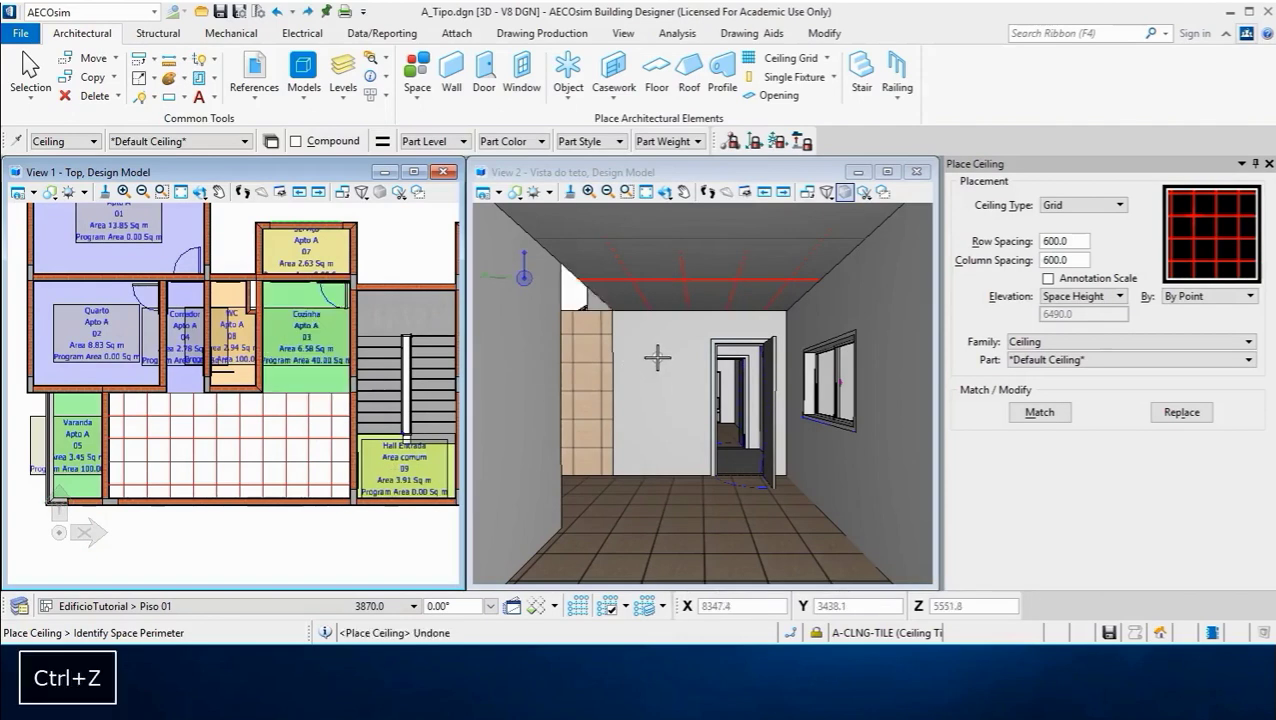
- Undo the Sala grid ceiling and change the ceiling type to Linear
key(ctrl+z)
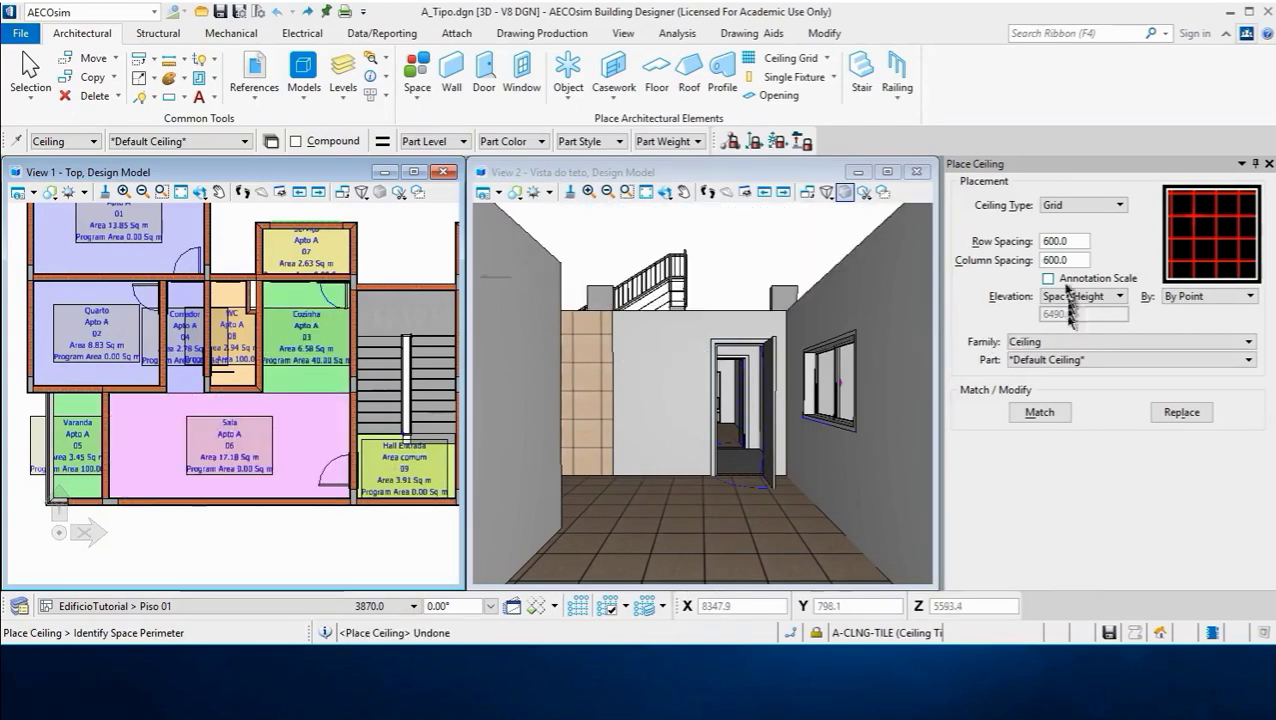
click(1104, 207)
click(1083, 224)
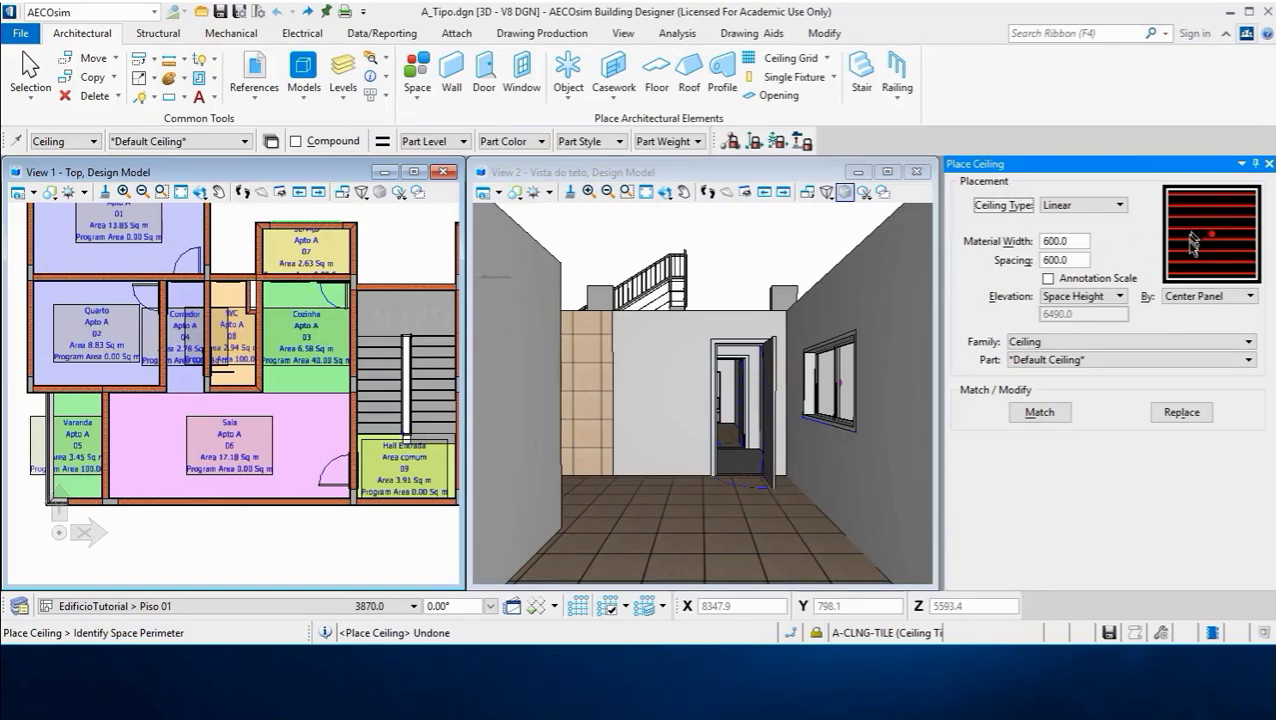
- Set the linear slats to 100 material width and 5 spacing
click(1071, 243)
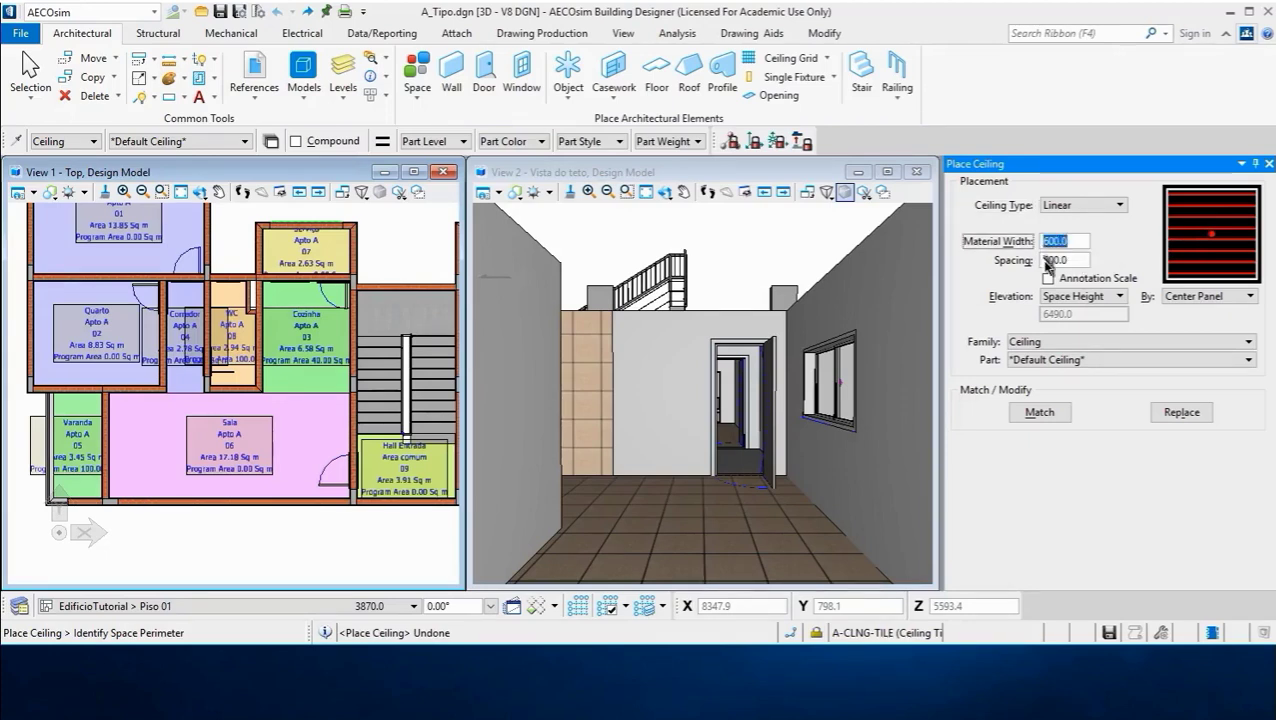
text(100)
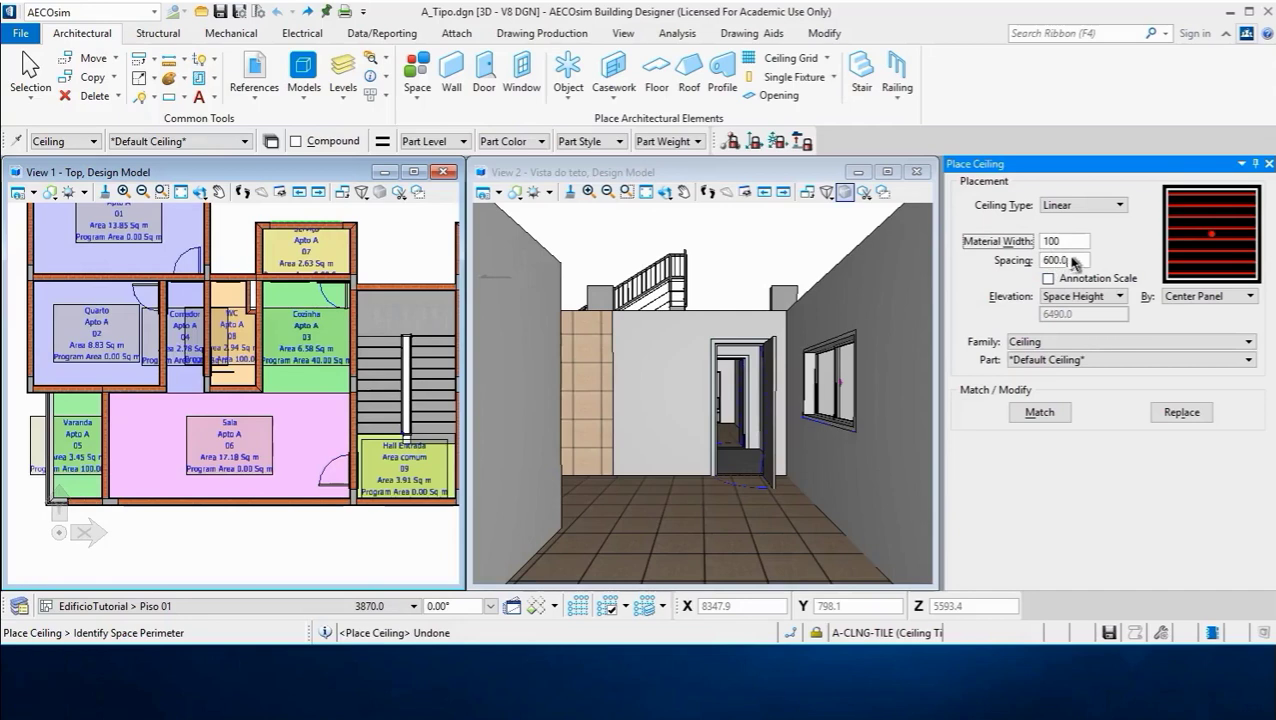
click(1070, 261)
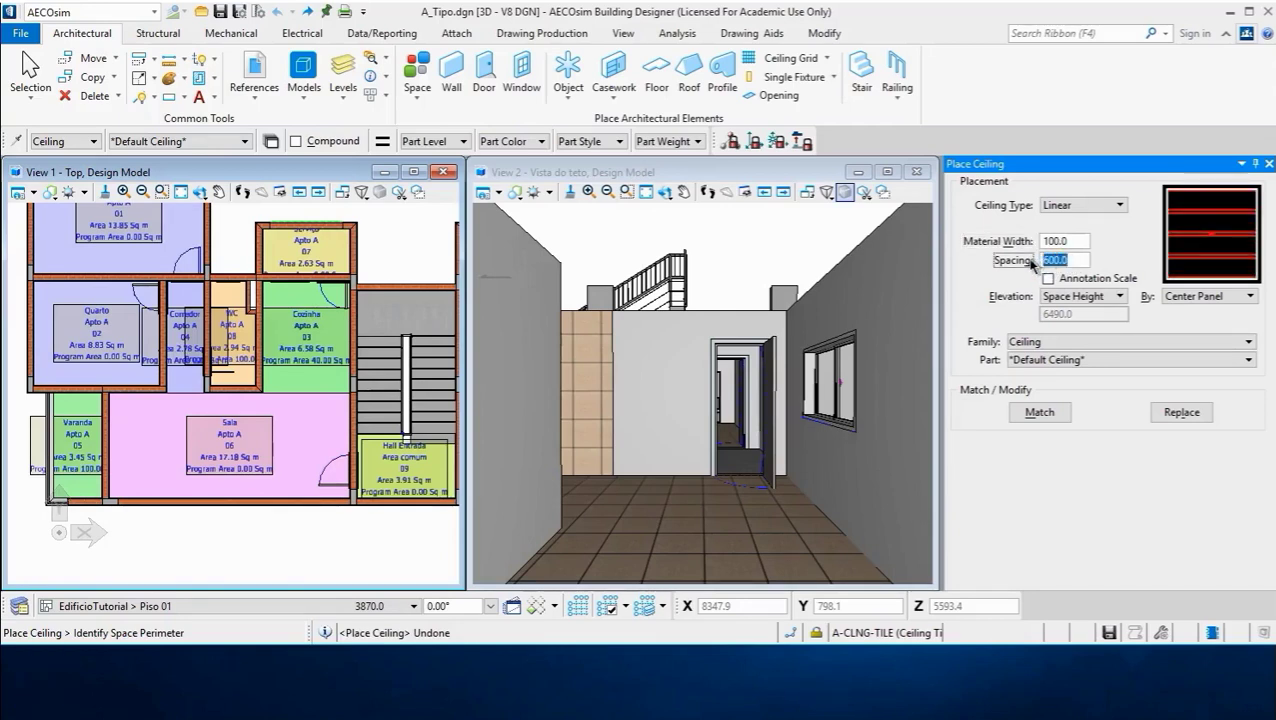
text(5)
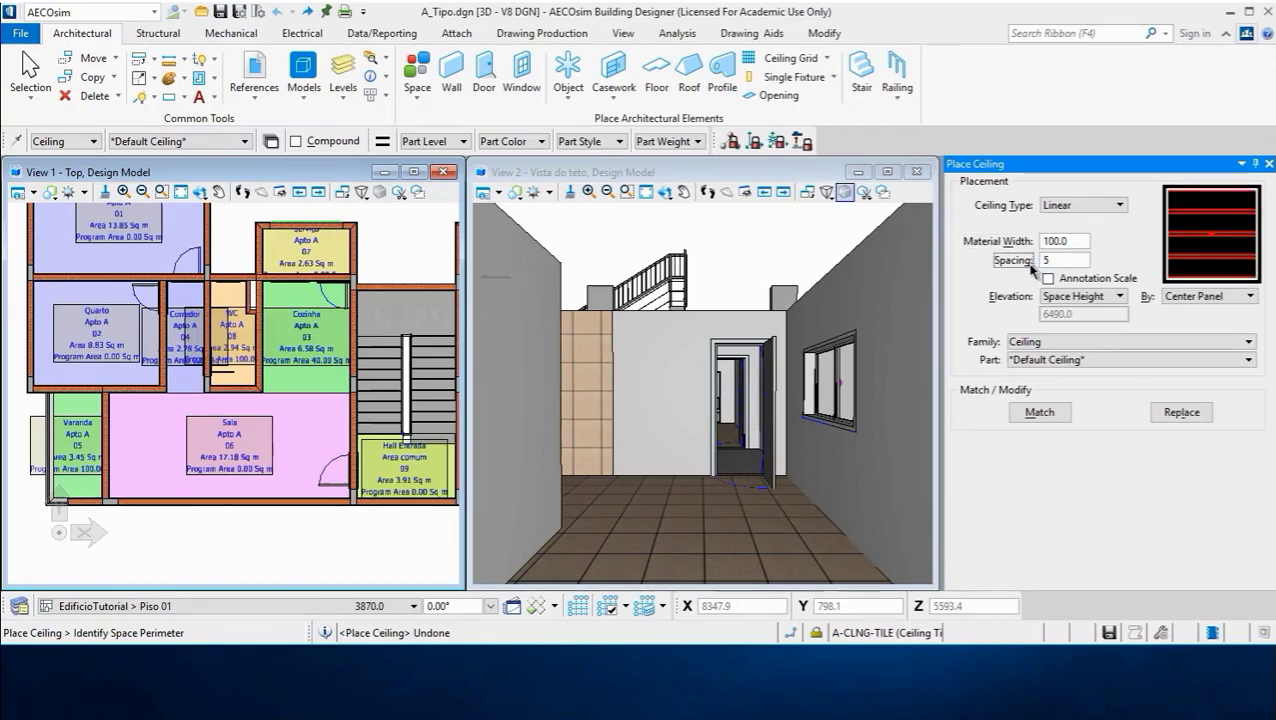
key(Return)
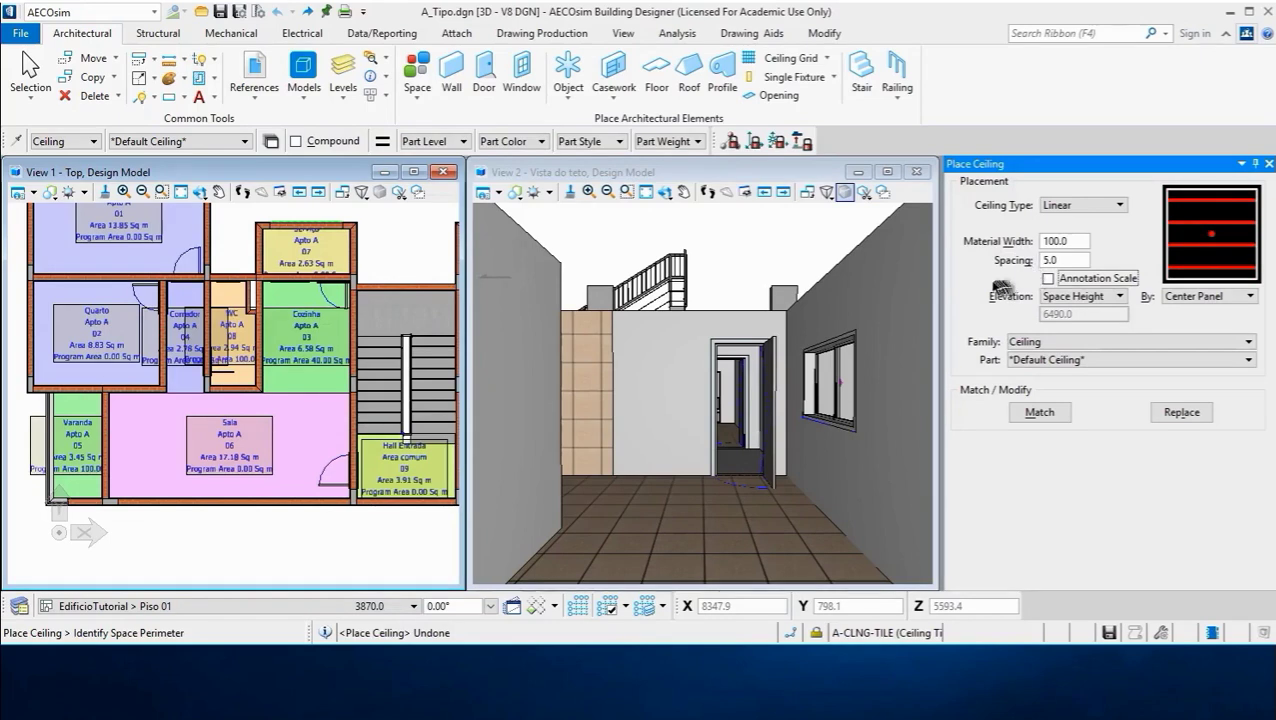
click(1228, 298)
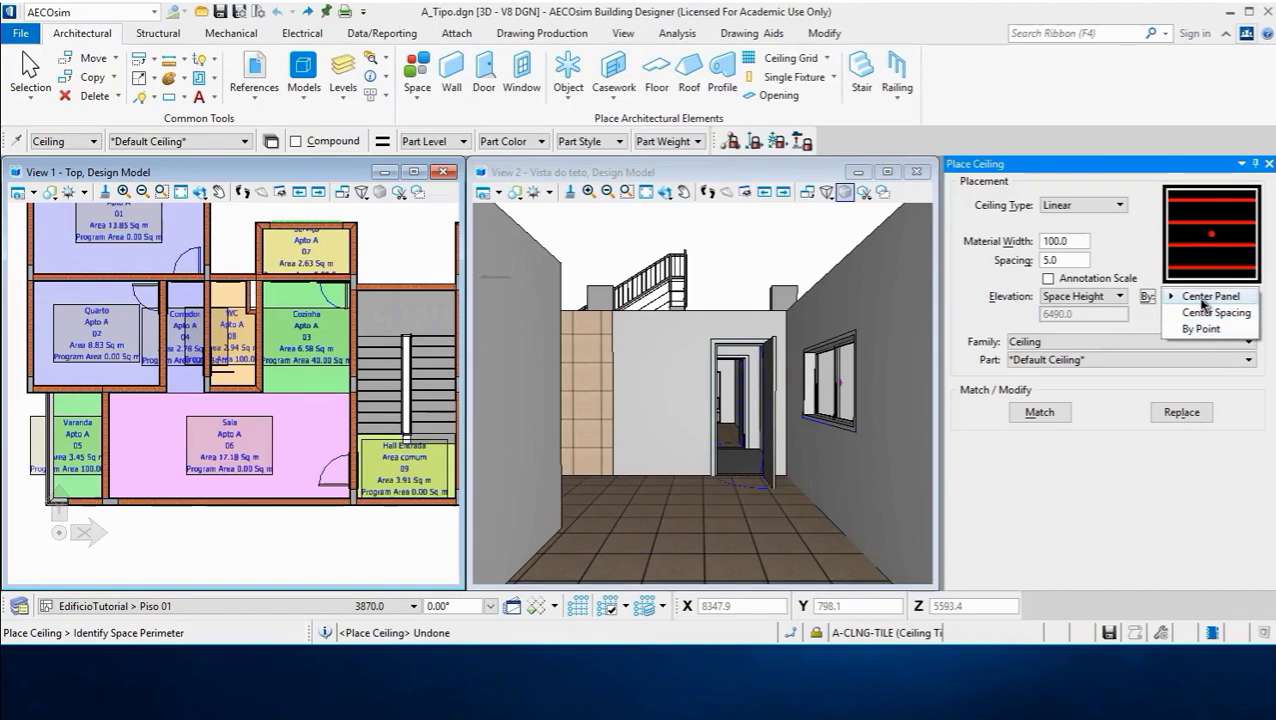
- Keep Center Panel alignment and place the linear slat ceiling in the Sala at 6490.0
click(1203, 301)
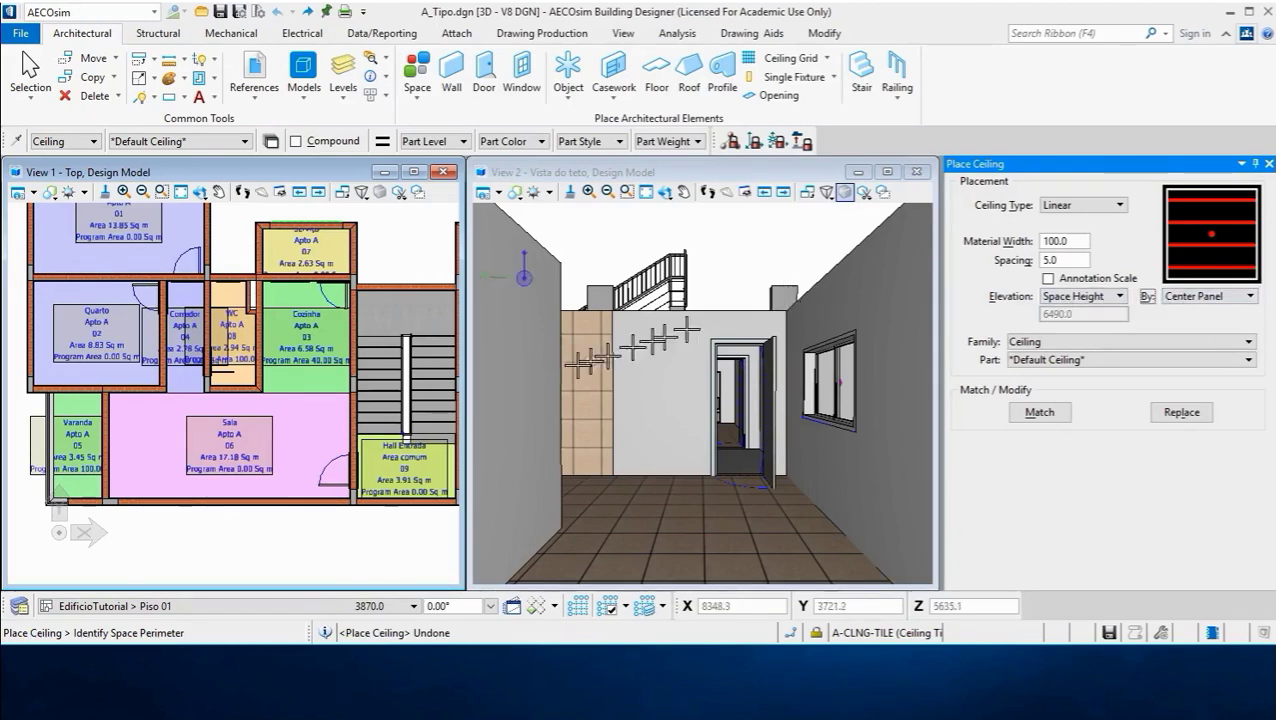
click(281, 425)
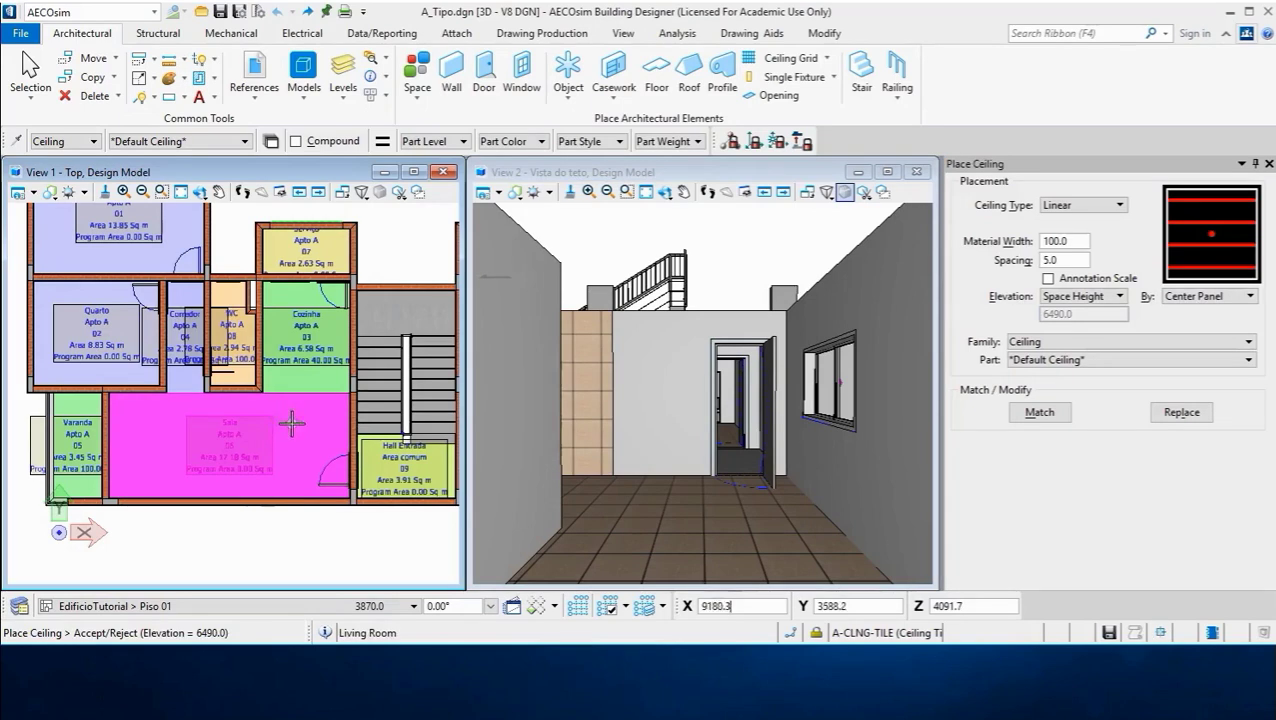
click(292, 424)
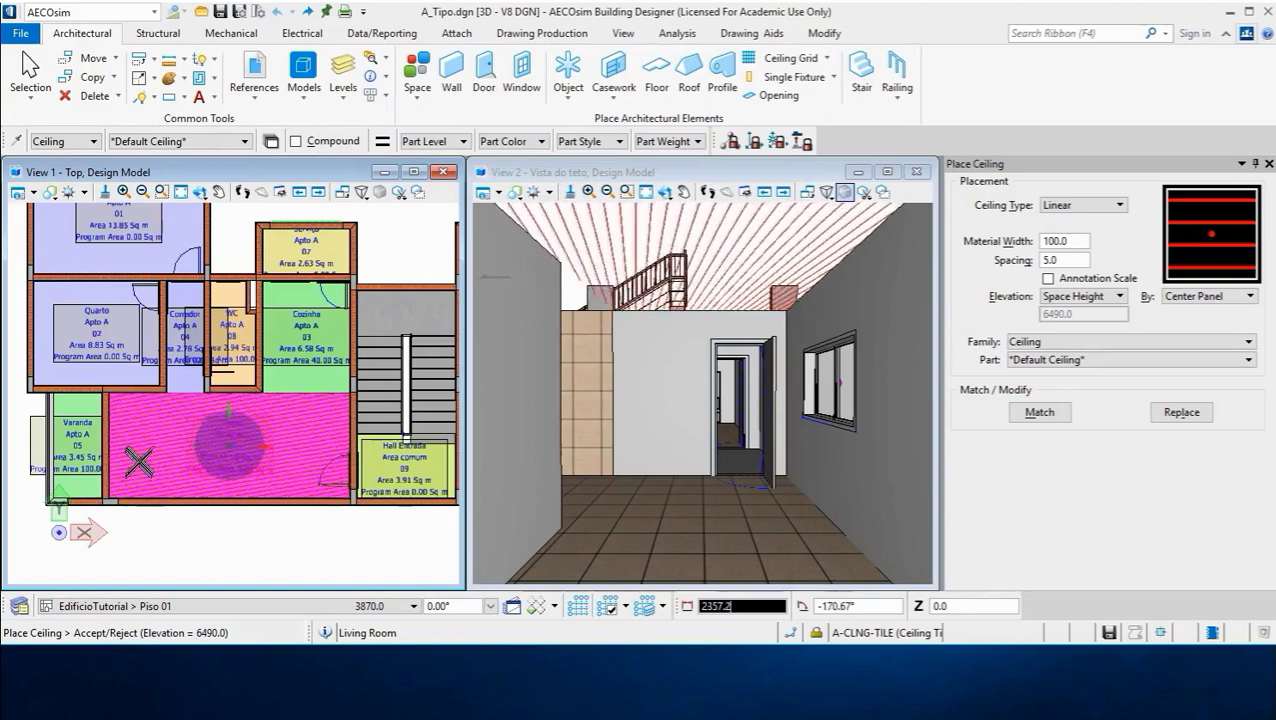
click(296, 451)
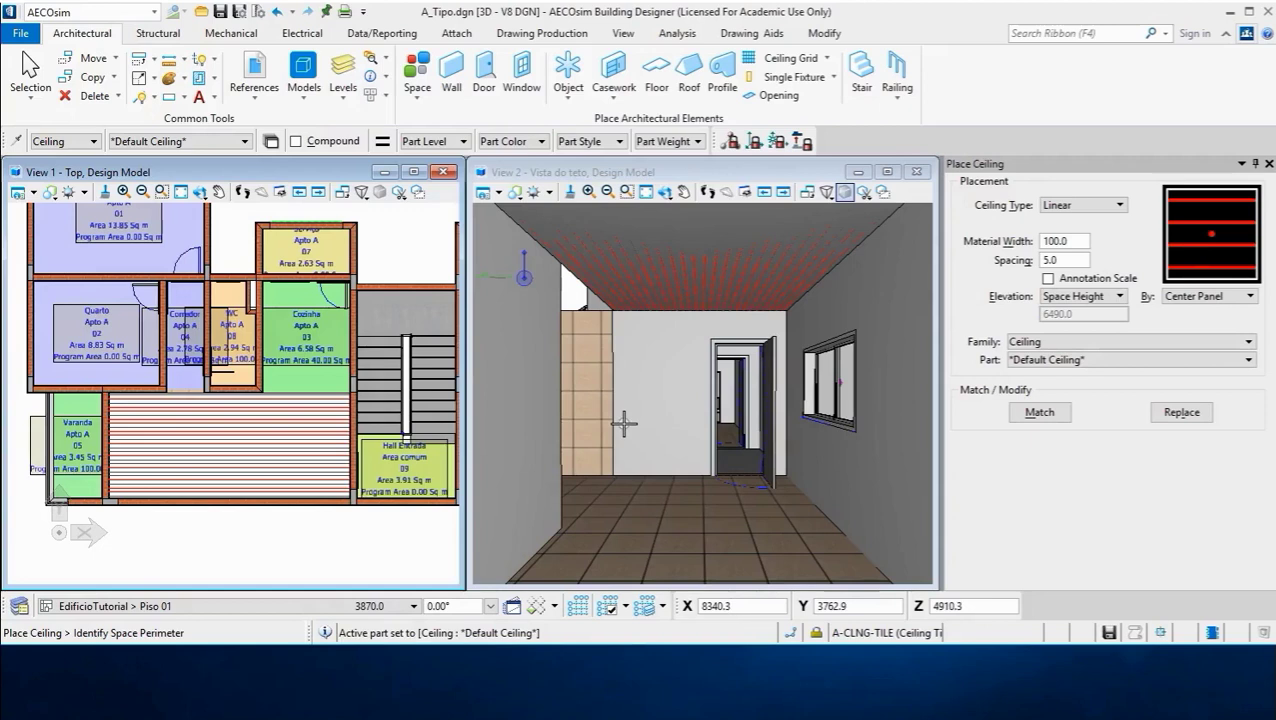
key(Return)
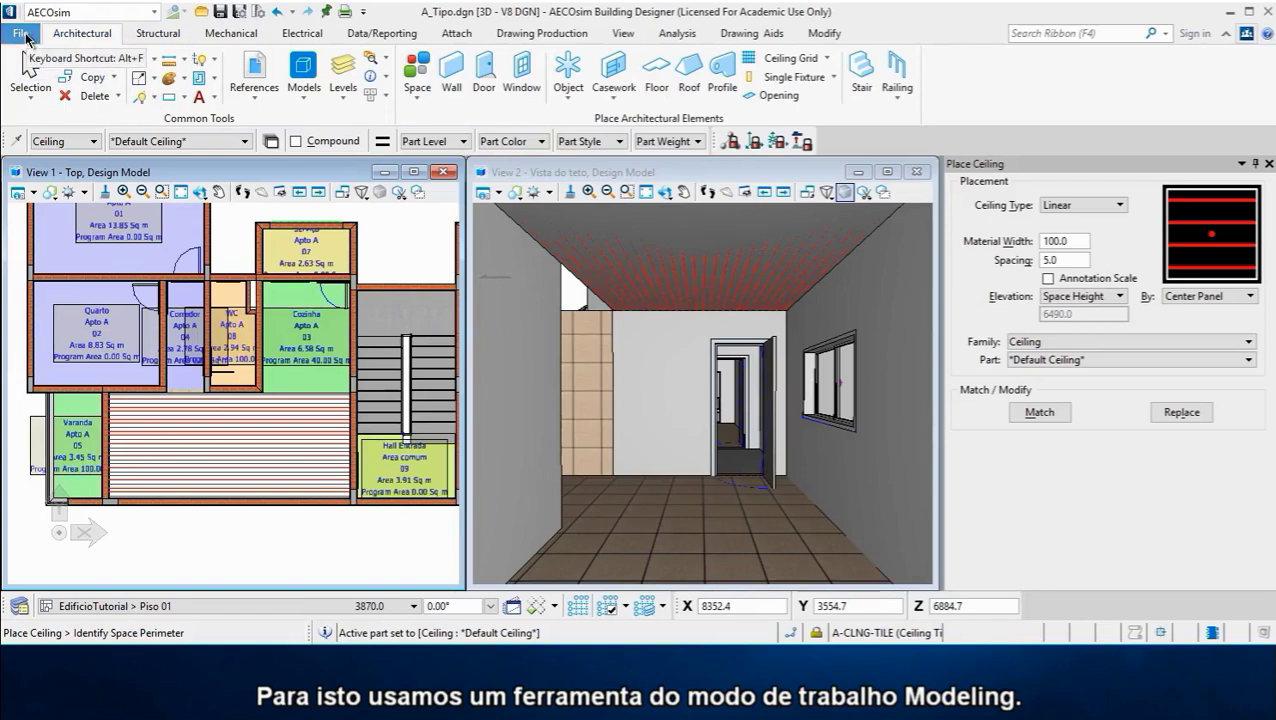
- Switch to the Modeling workflow and start Extrude Linear Element to Form
click(60, 12)
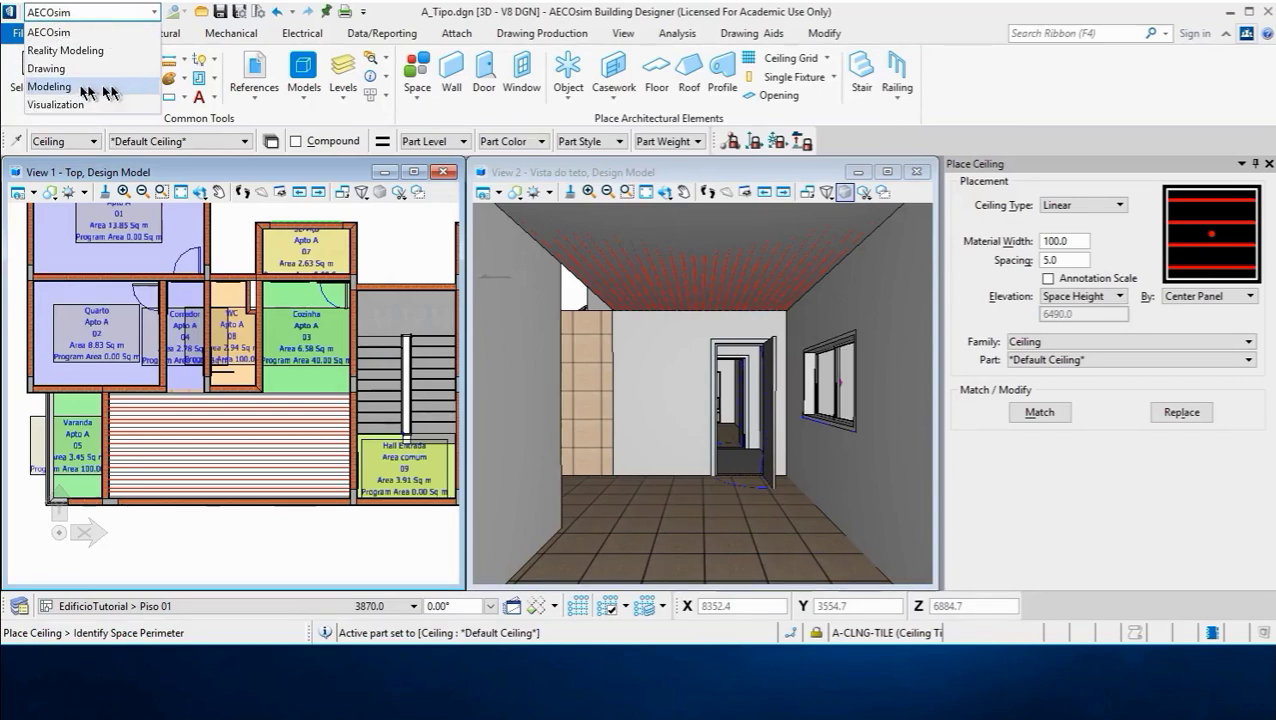
key(Return)
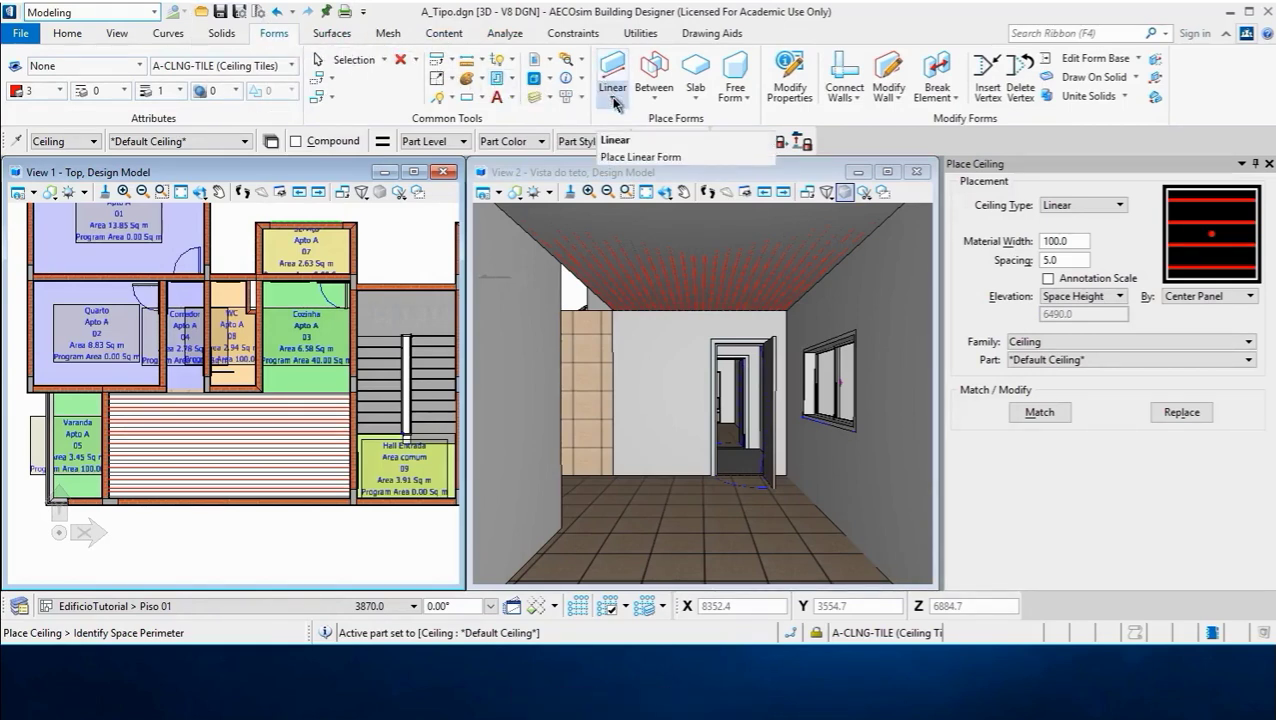
click(614, 101)
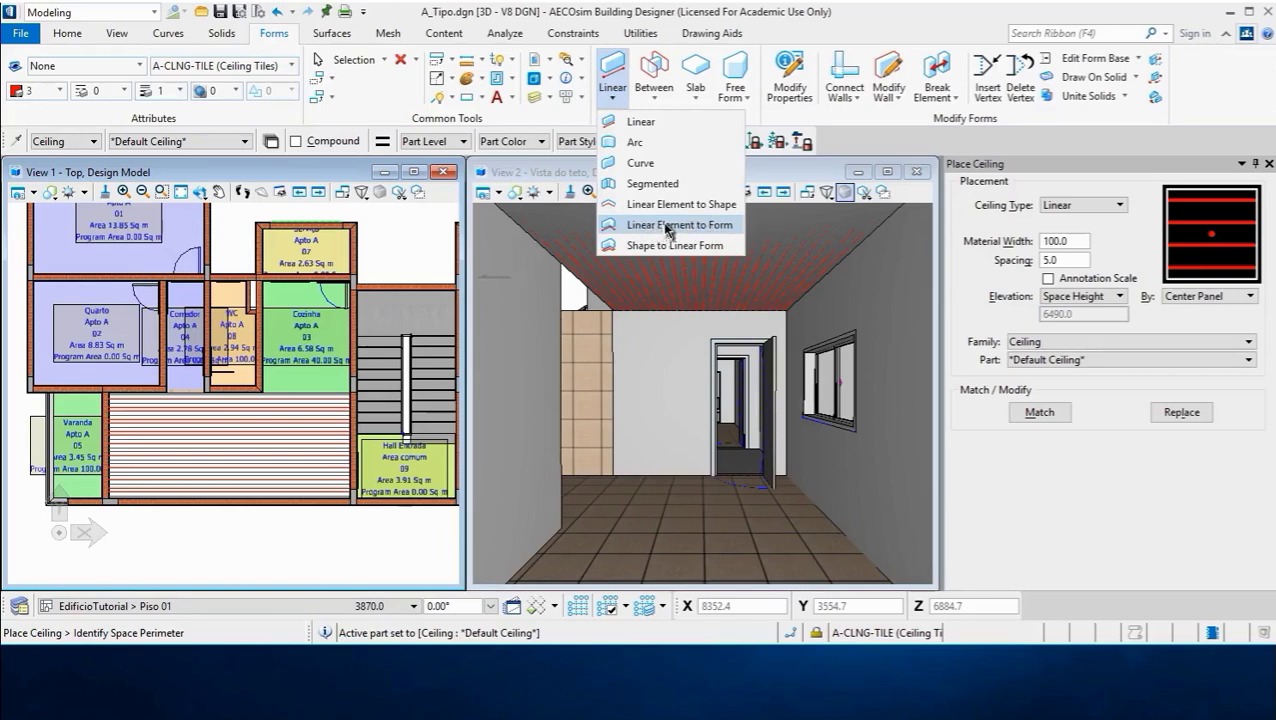
click(666, 226)
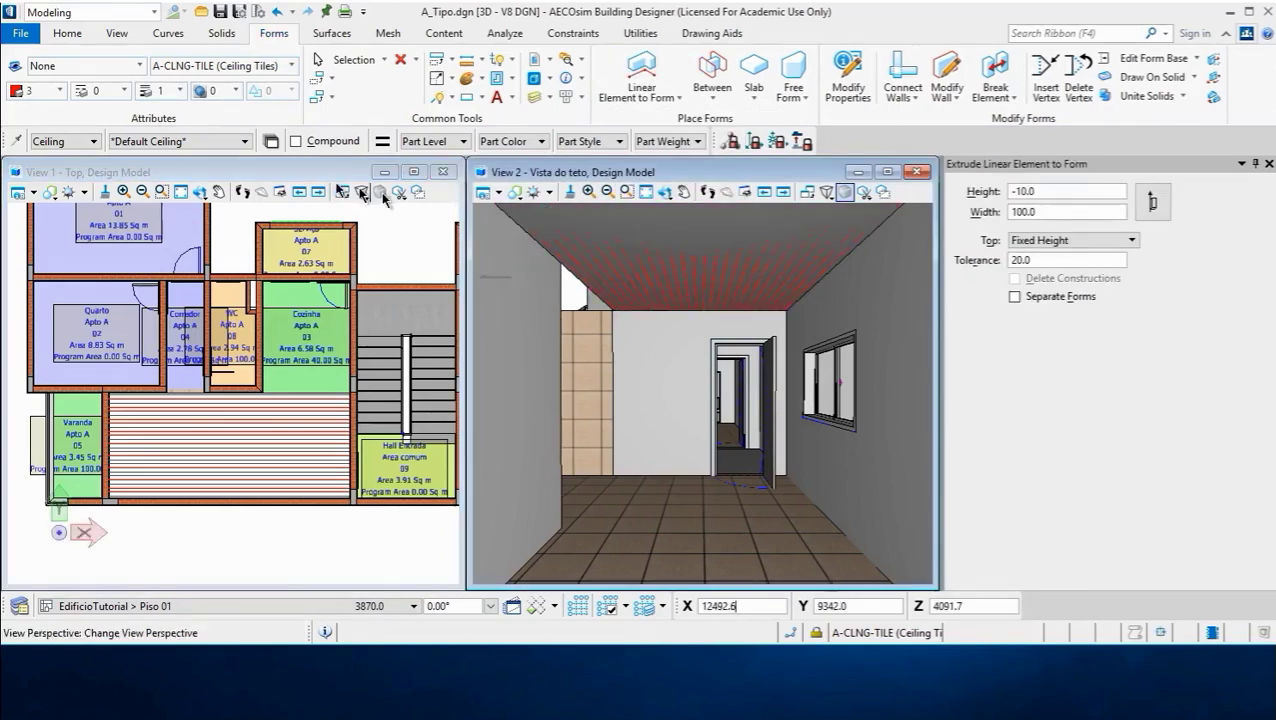
- Set the extrusion family to Finishes and the part to Parquet Floor
click(92, 144)
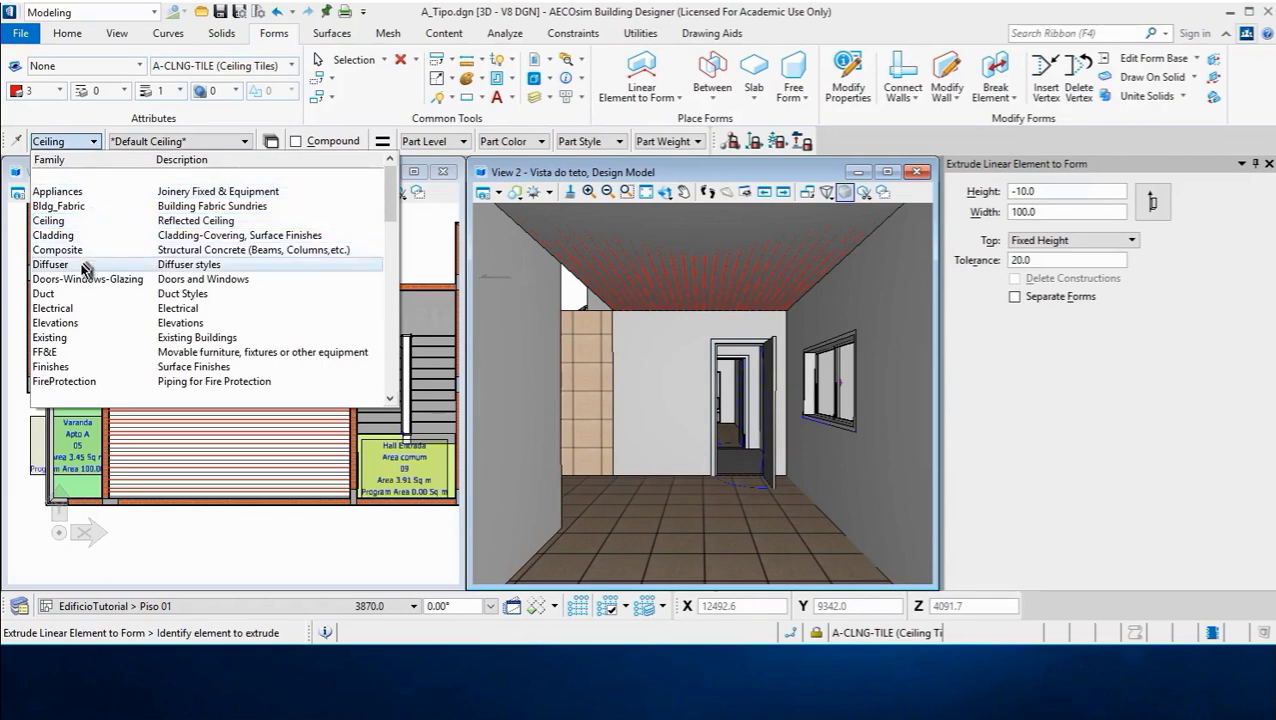
scroll(82, 270, down, 2)
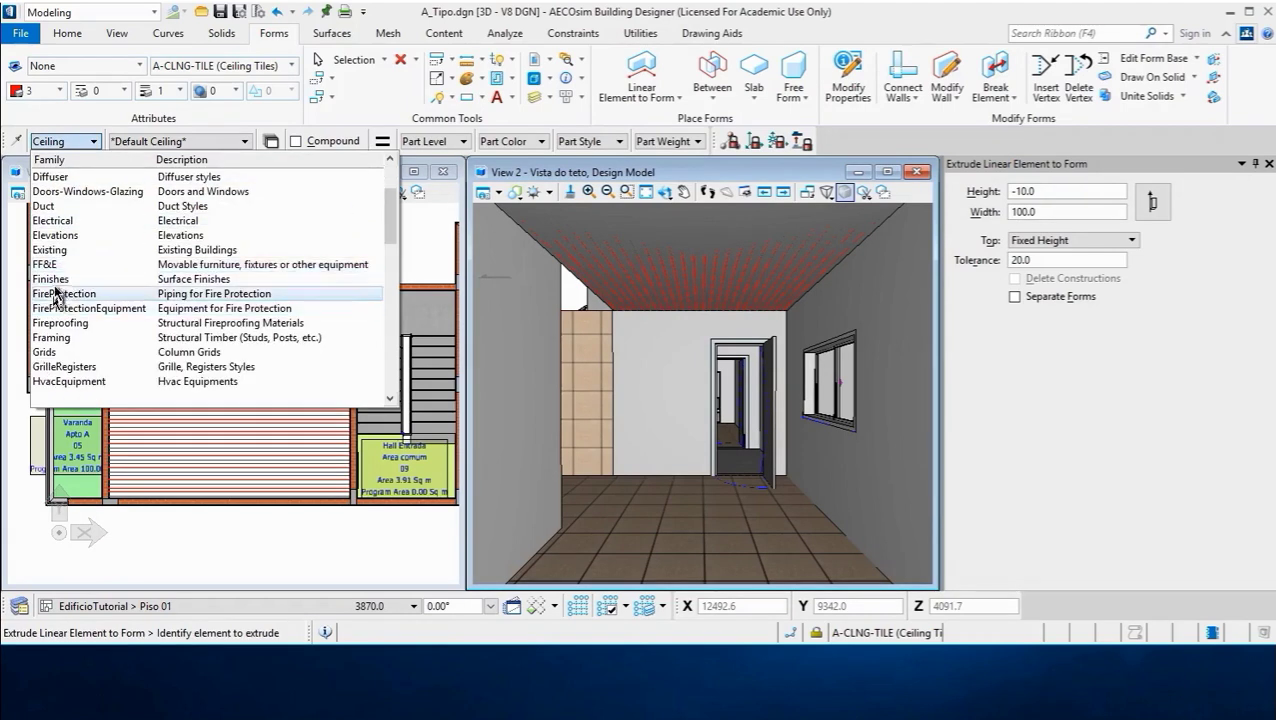
click(57, 280)
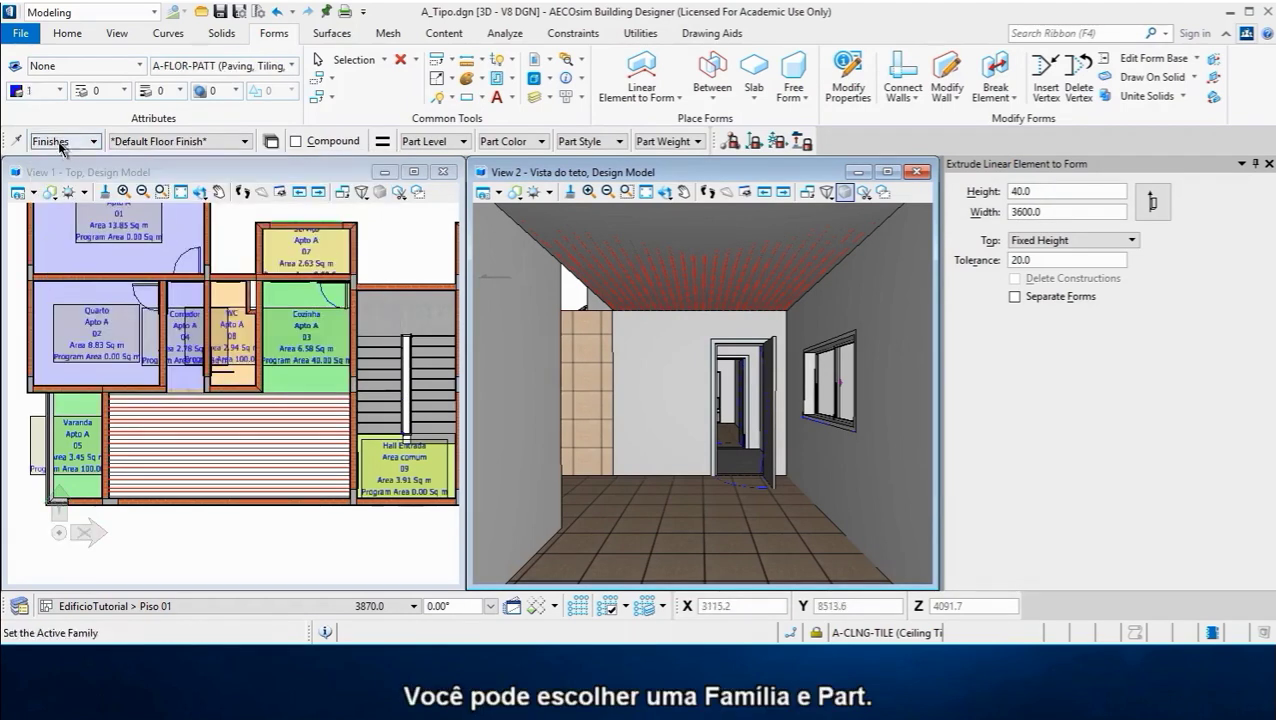
click(183, 145)
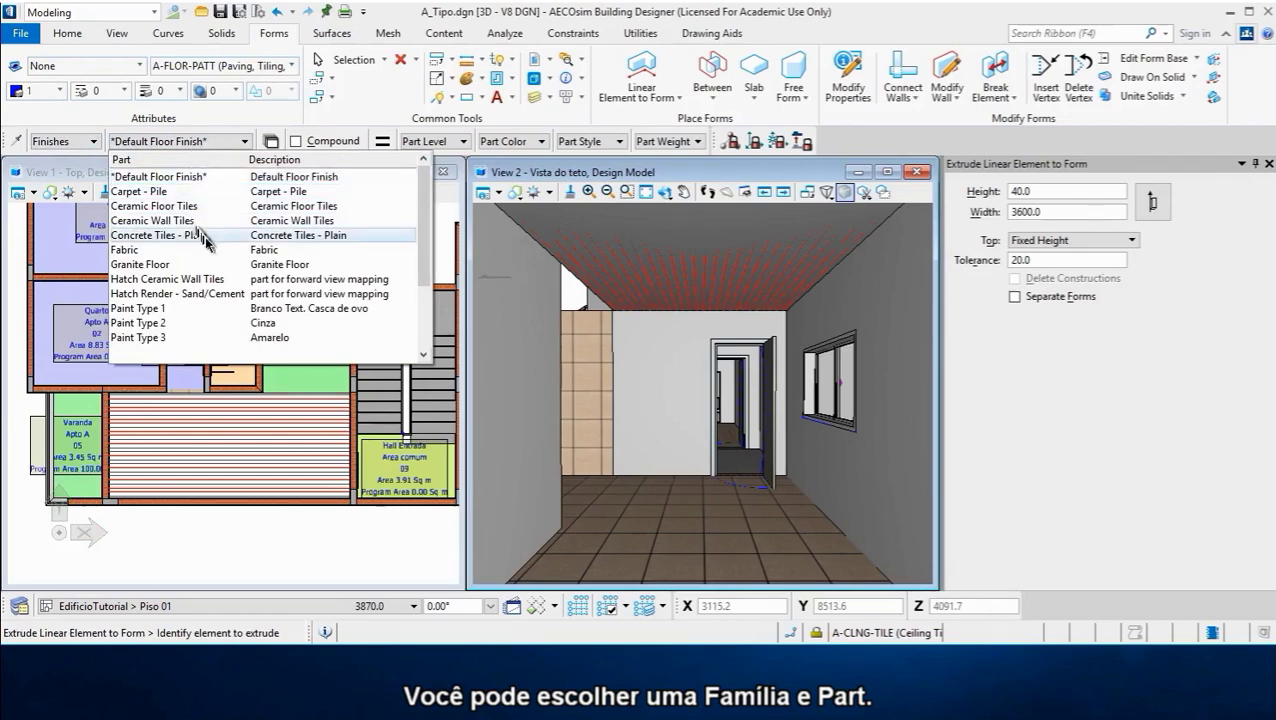
scroll(217, 248, down, 1)
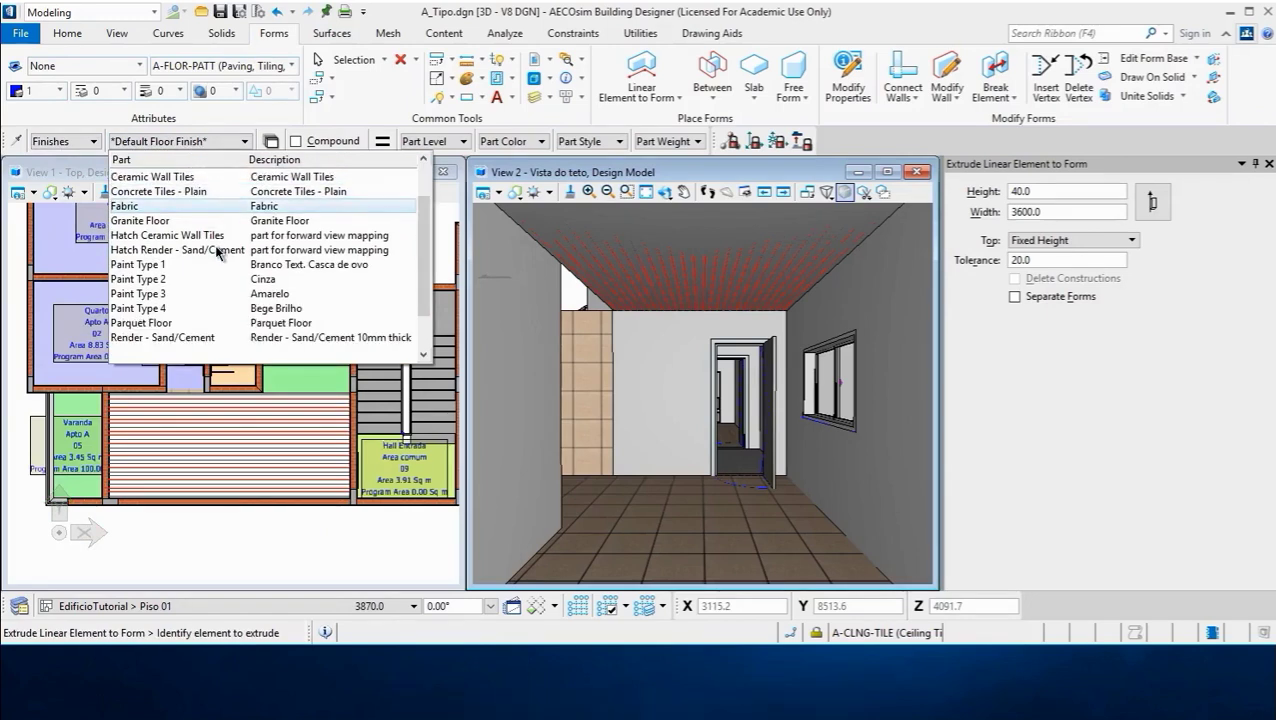
scroll(217, 250, down, 1)
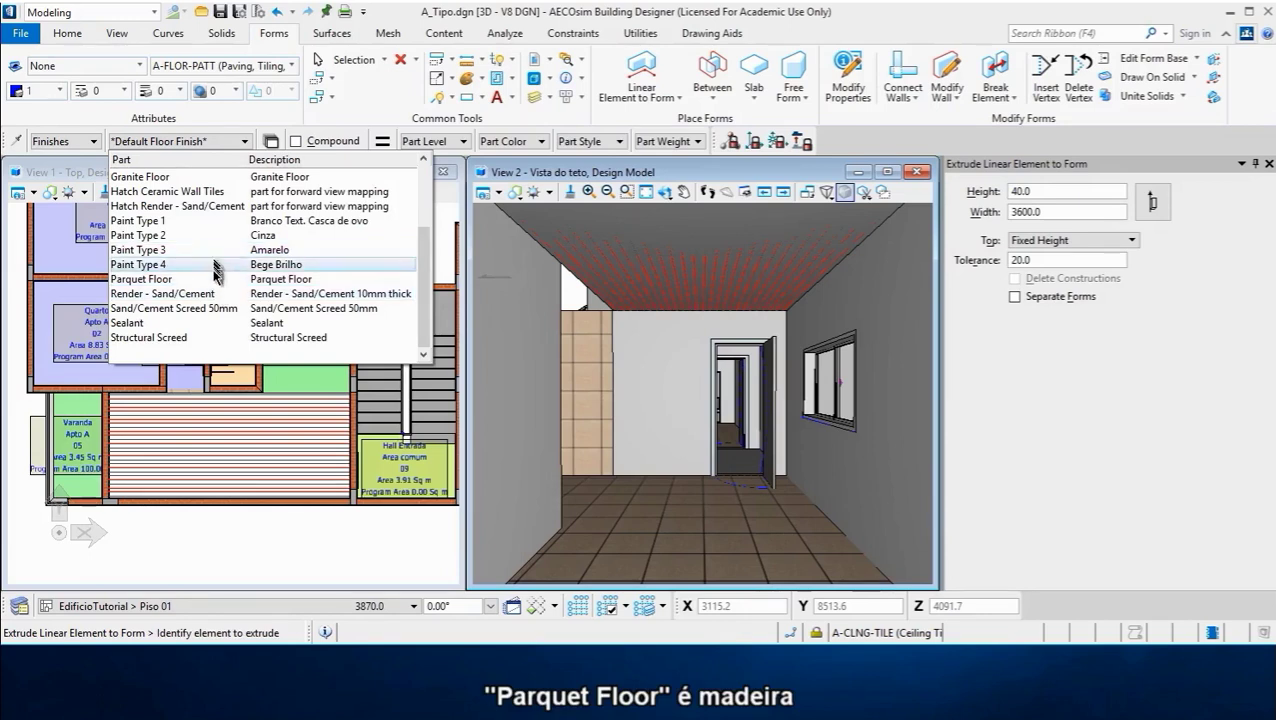
click(267, 284)
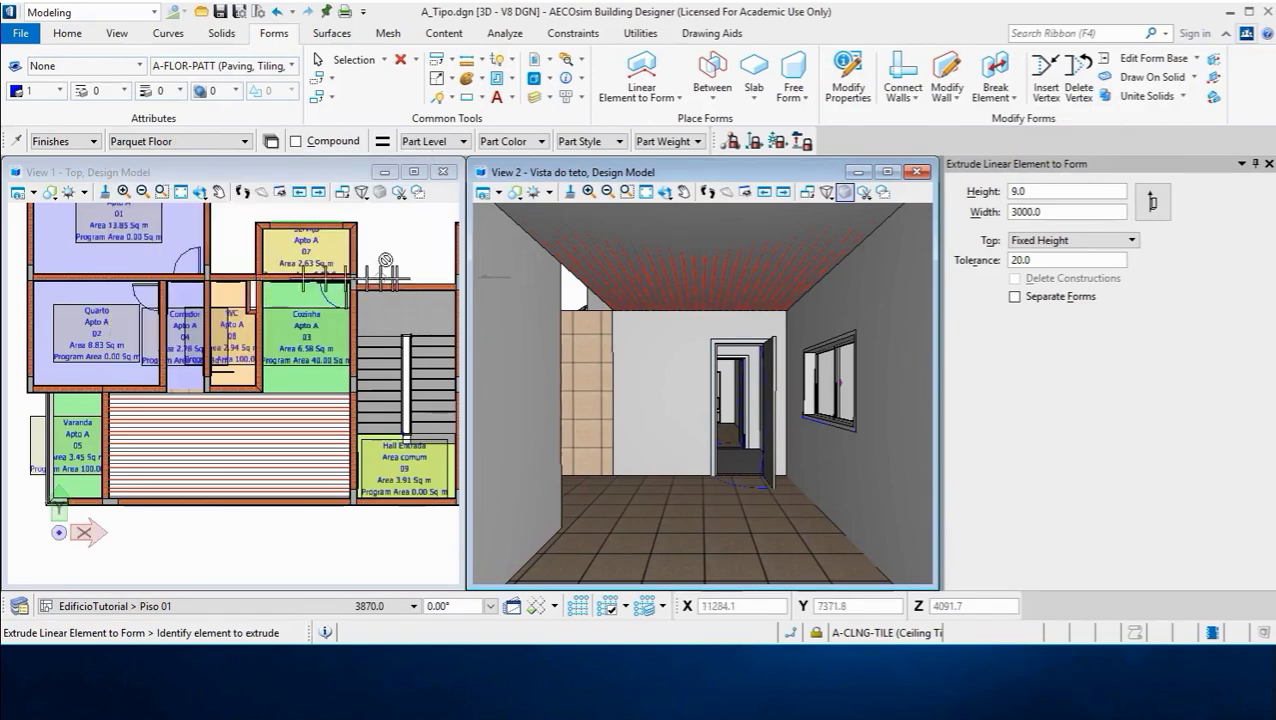
- Enter extrusion height -9 and width 100, then pick the linear ceiling in View 2
click(1016, 194)
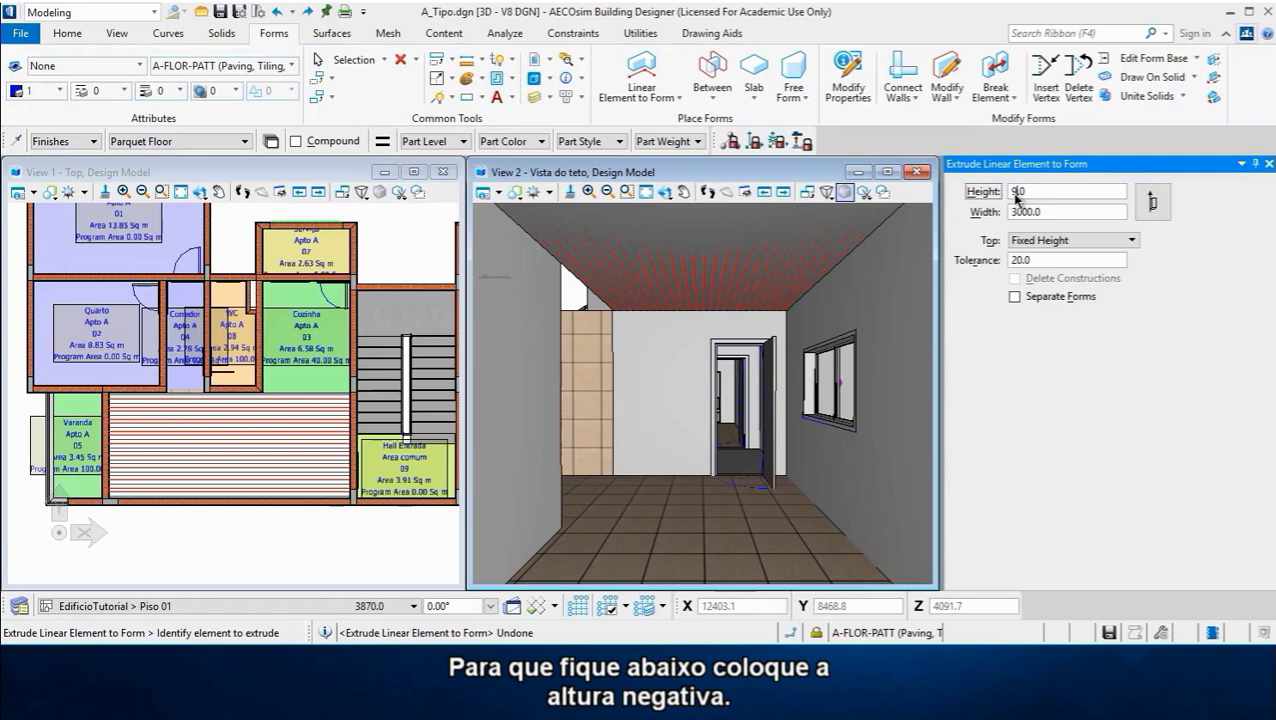
text(-)
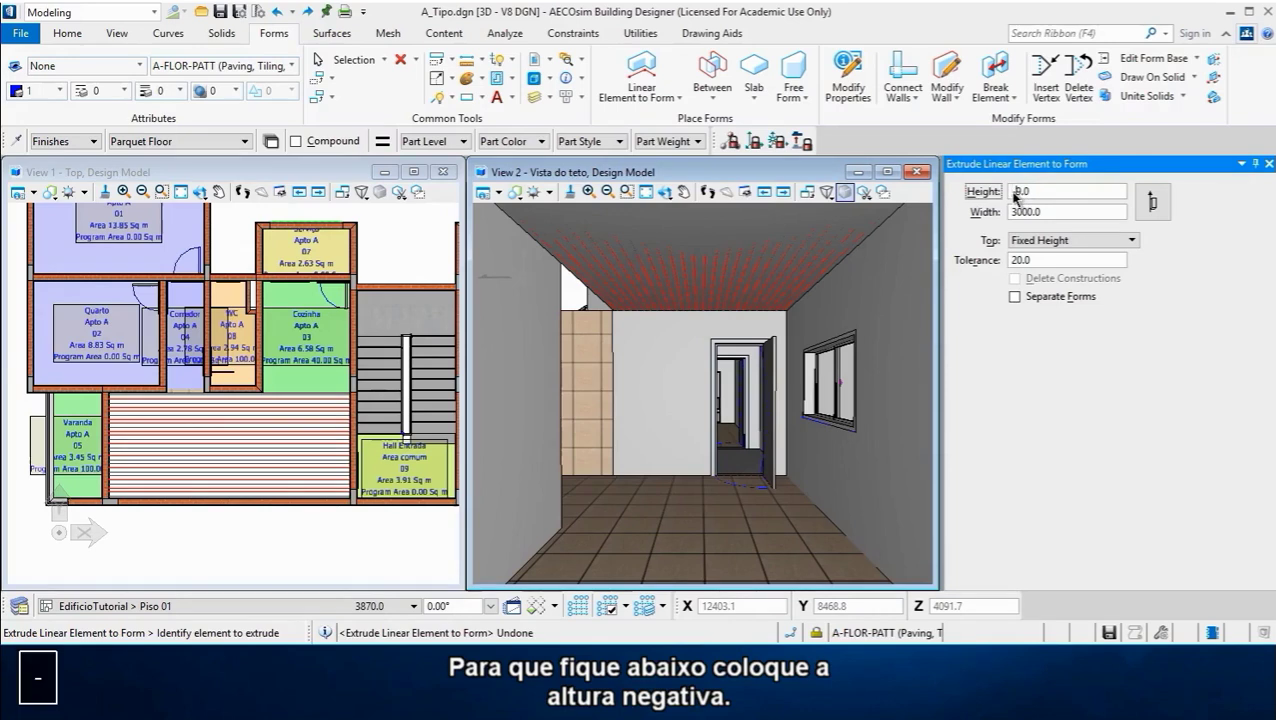
text(9)
click(1025, 216)
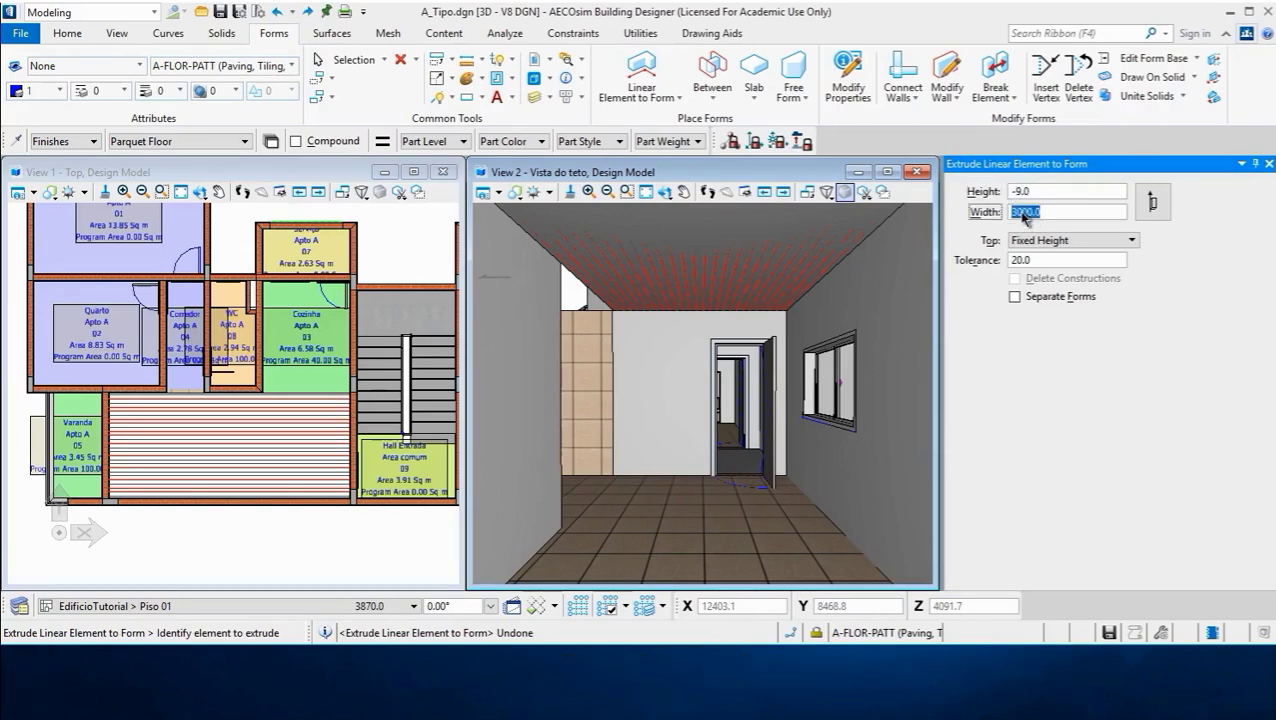
text(100)
key(Return)
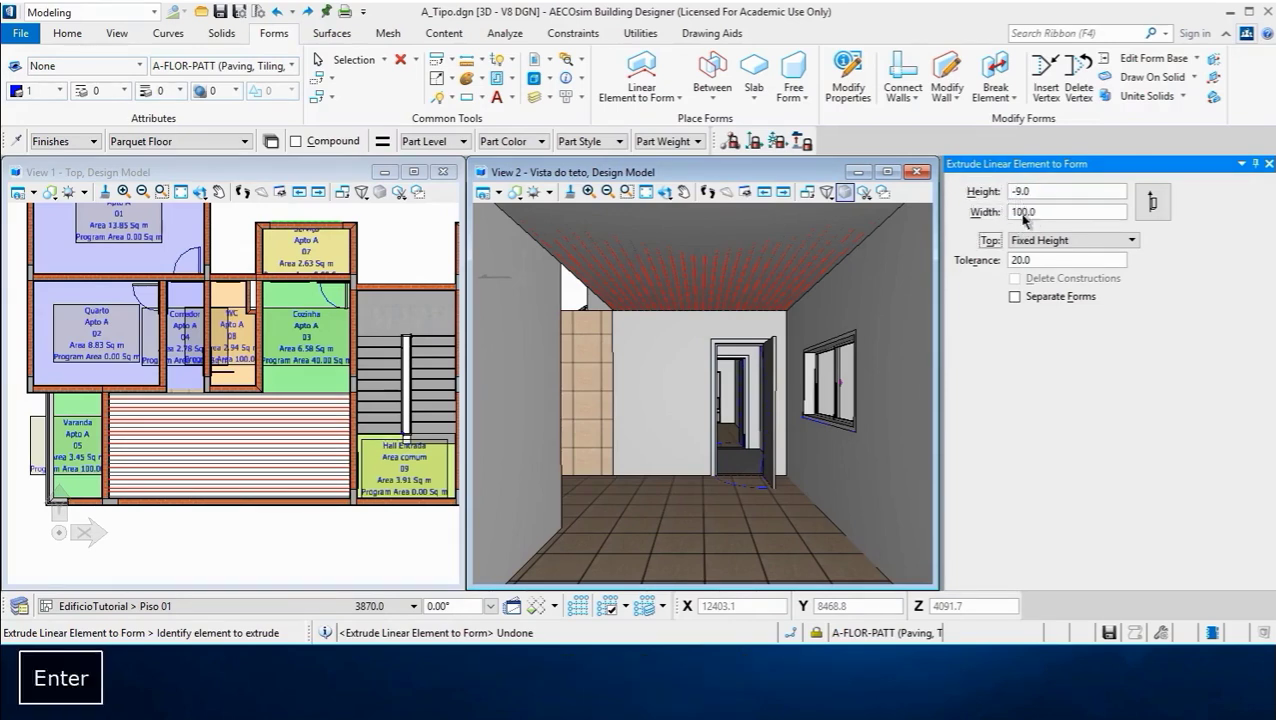
click(704, 248)
- Create the wooden slat form, then undo both it and the placed linear ceiling
click(704, 248)
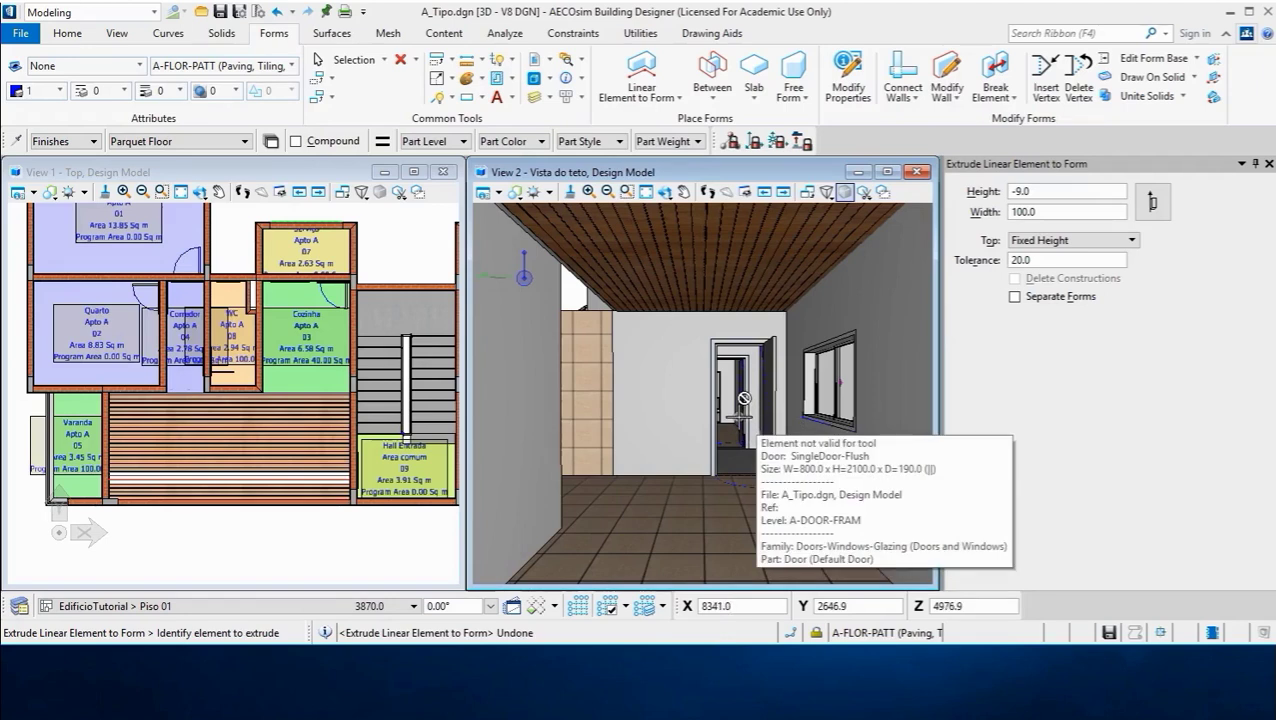
key(ctrl+z)
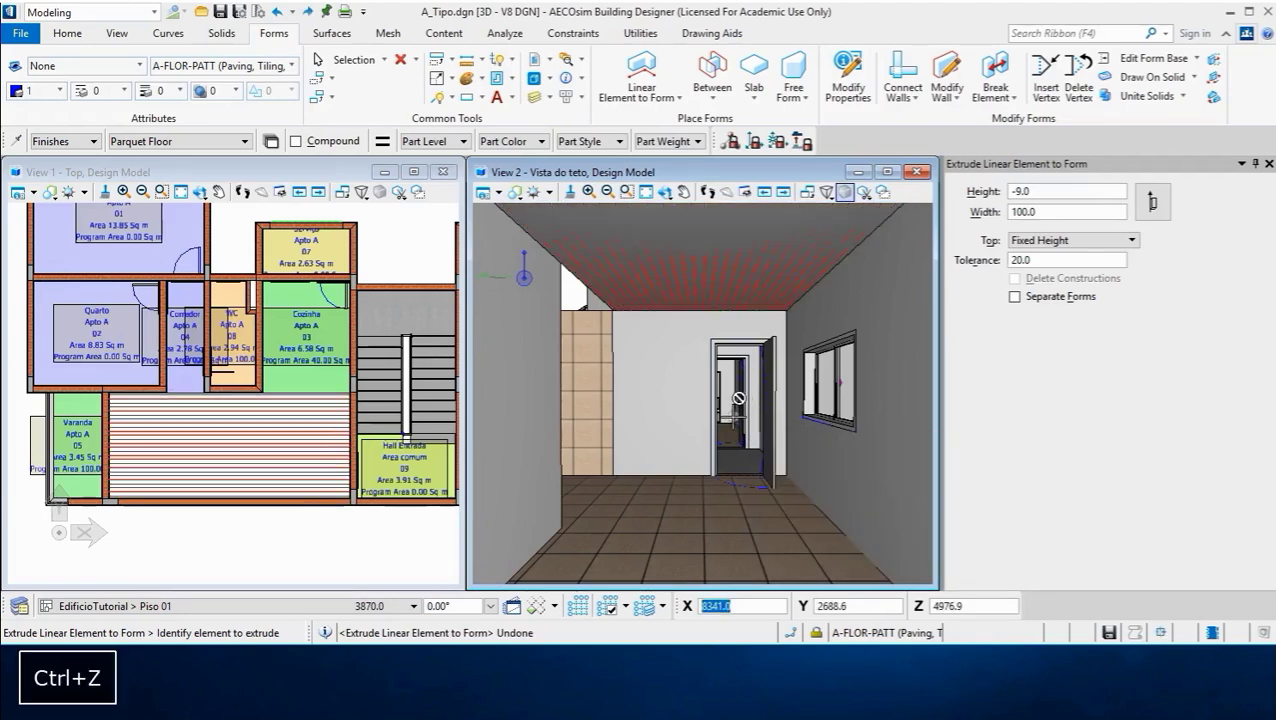
key(ctrl+z)
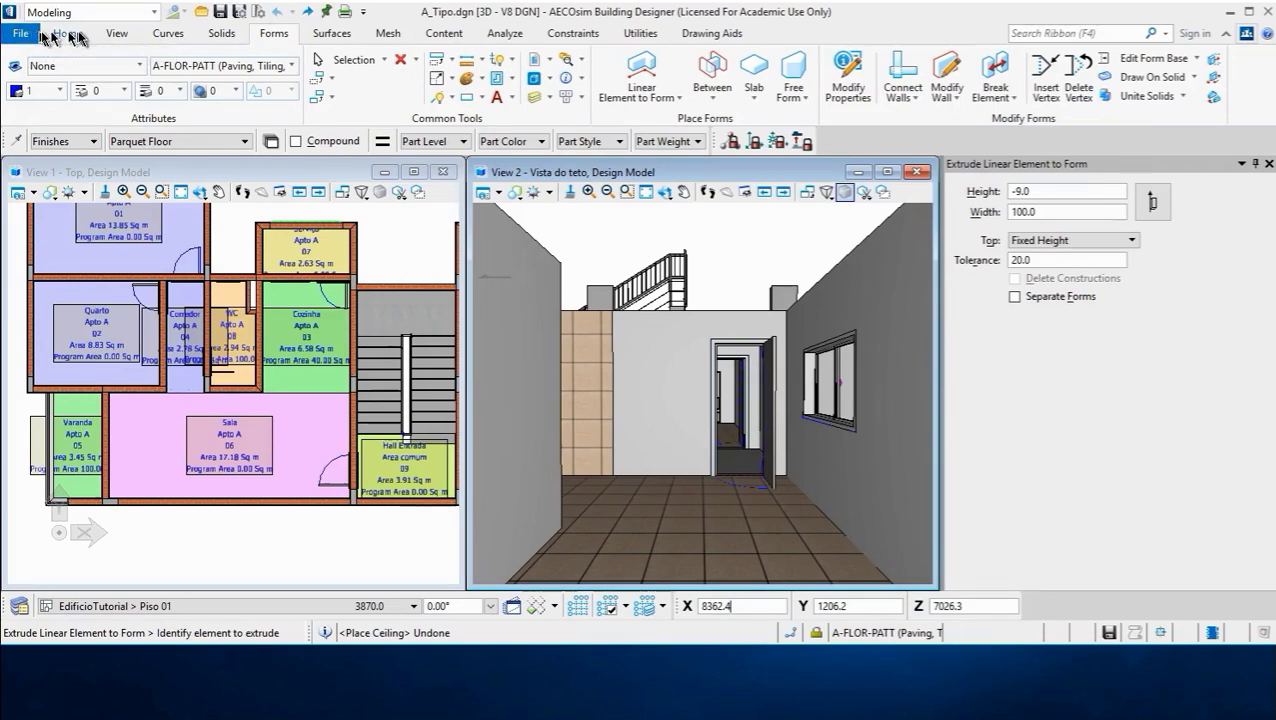
- Return to the AECOsim workflow and start a Patterned ceiling with the TinDiamond pattern cell
click(78, 17)
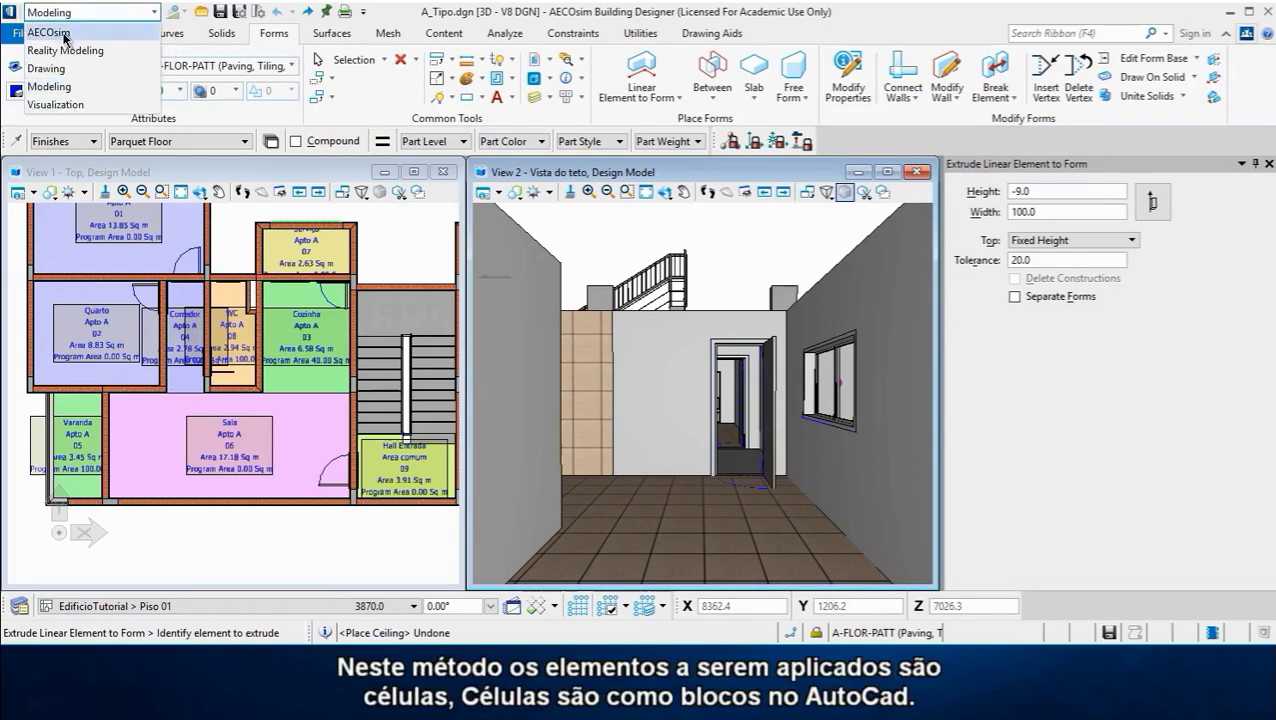
click(50, 32)
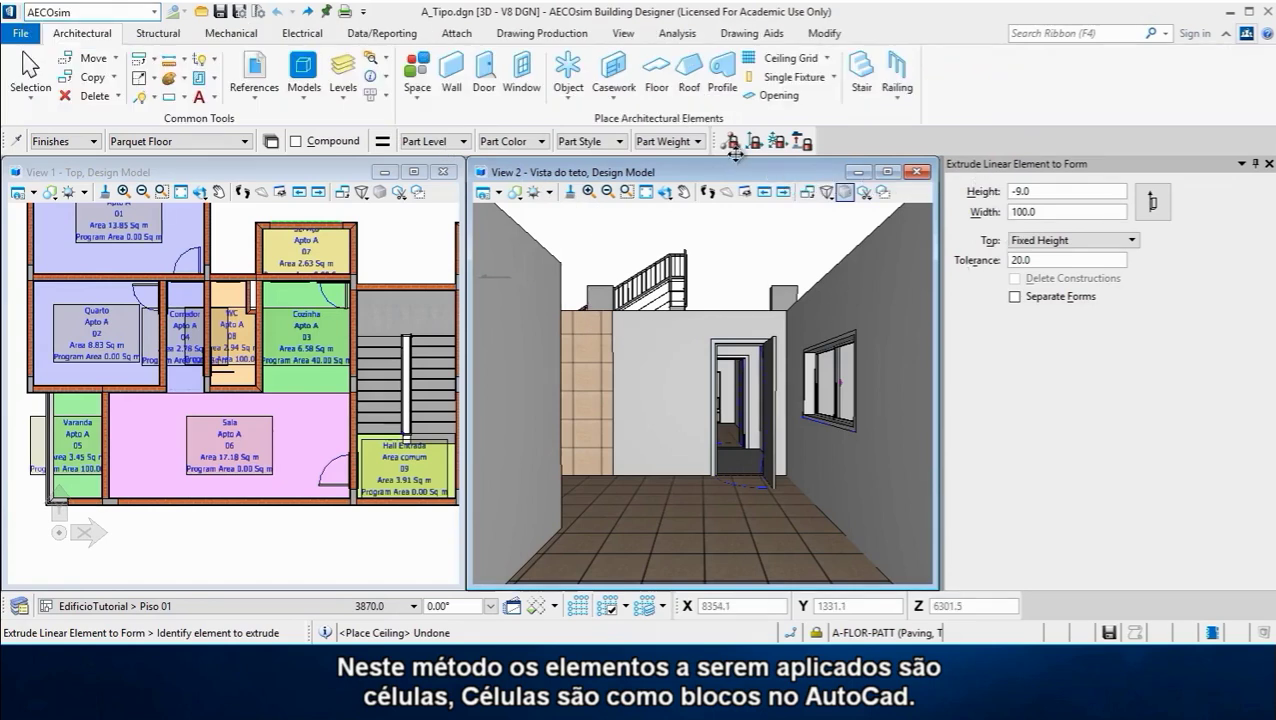
click(798, 58)
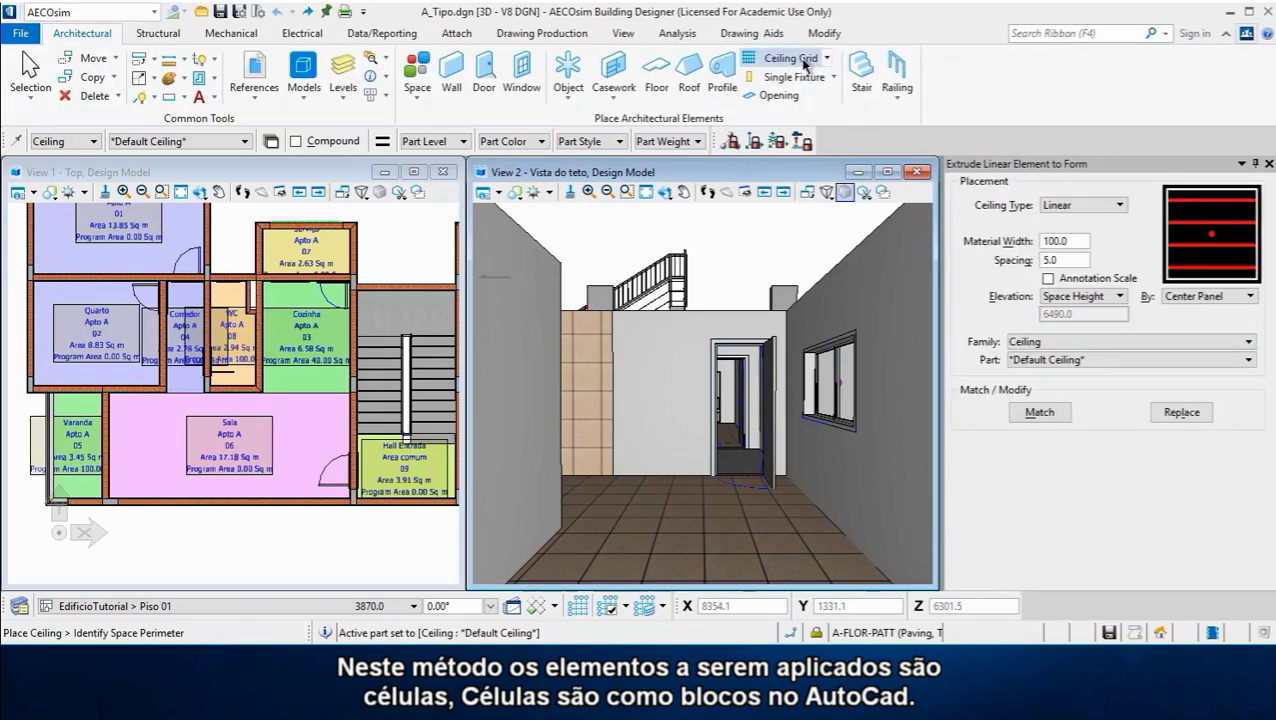
click(1079, 210)
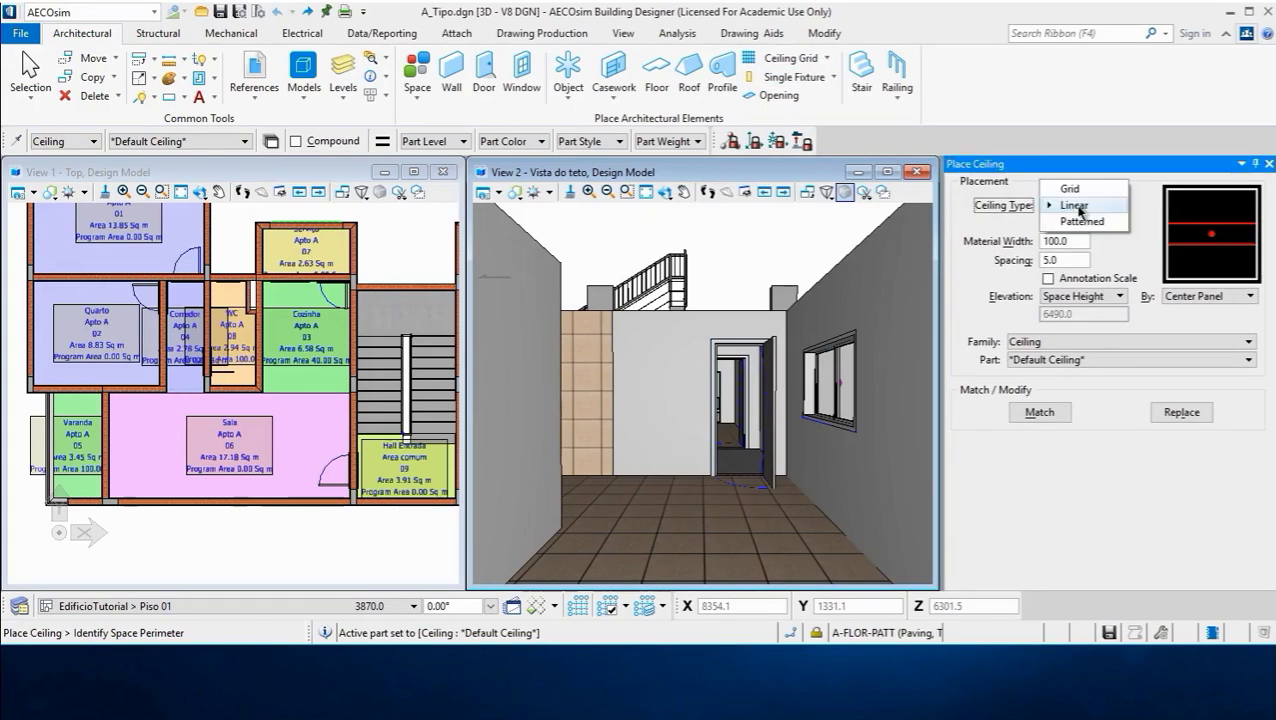
click(1077, 223)
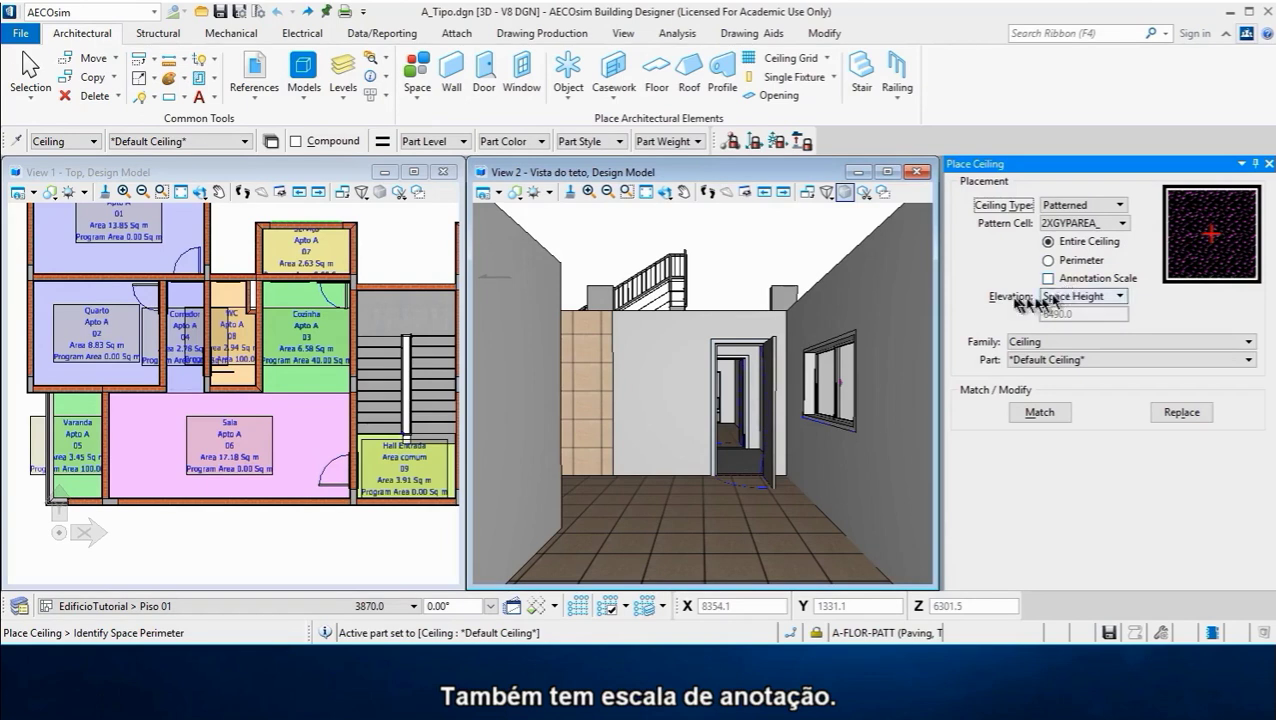
click(1079, 224)
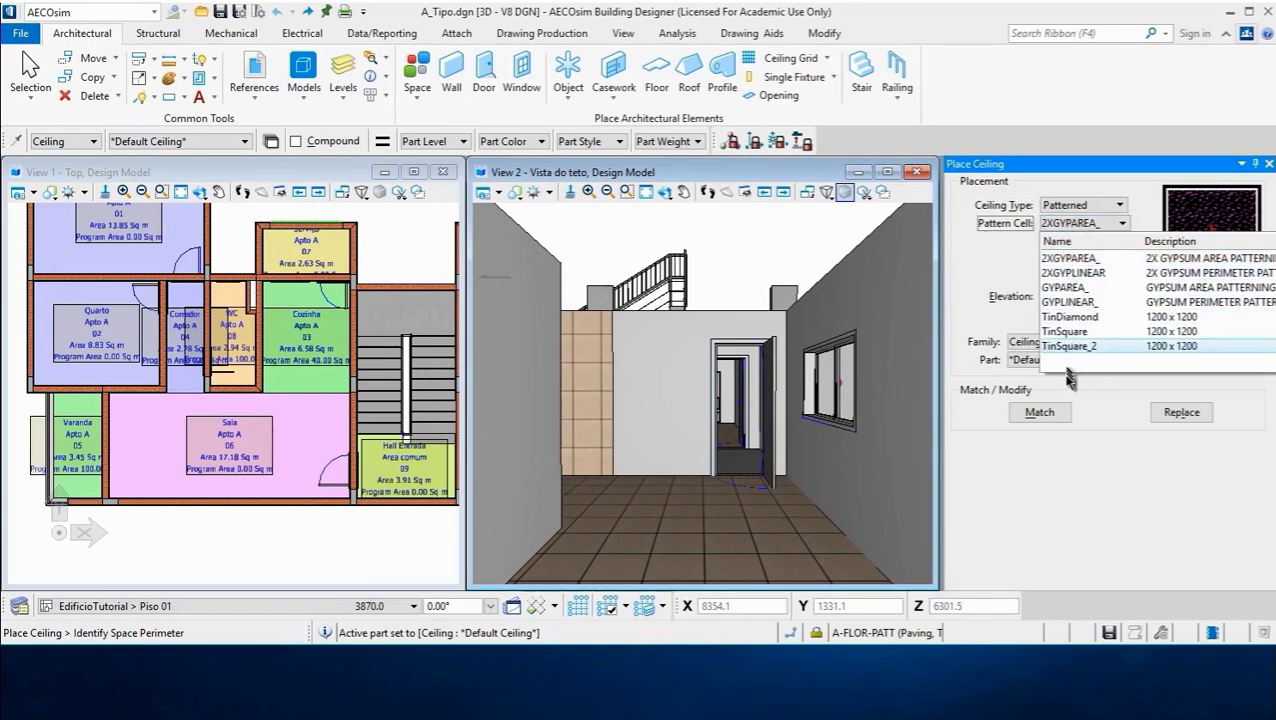
click(1068, 318)
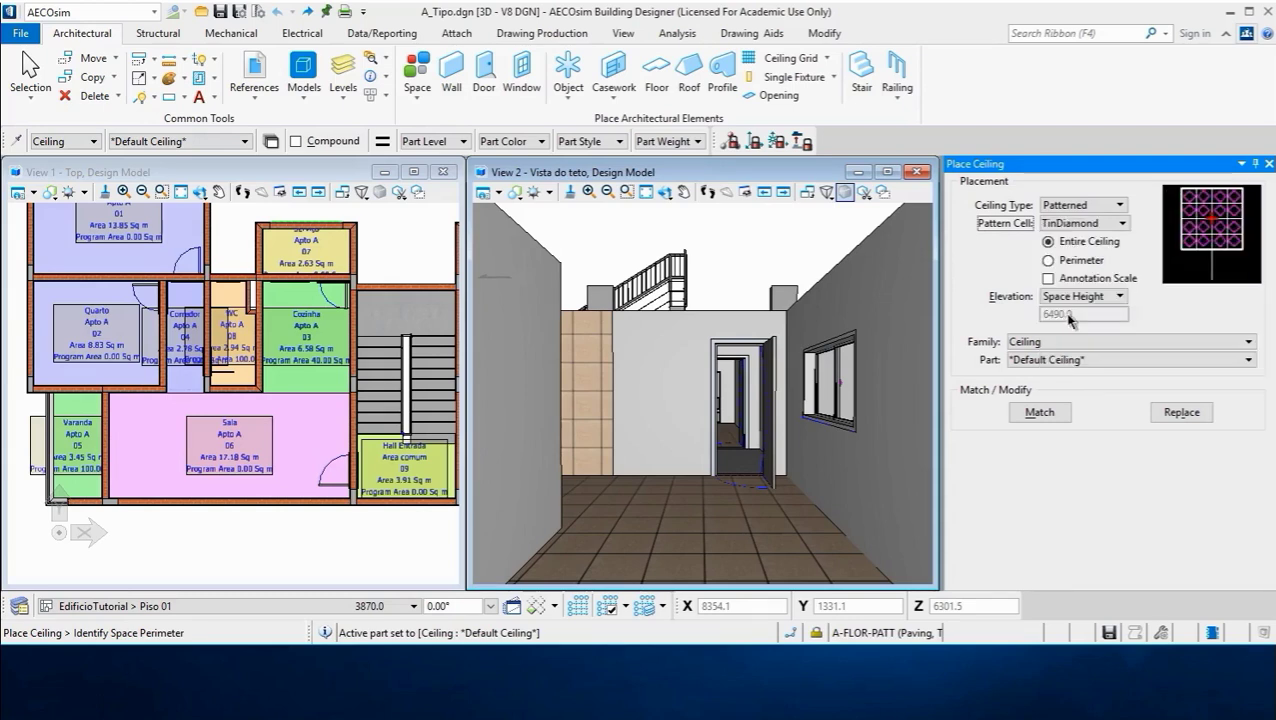
click(265, 418)
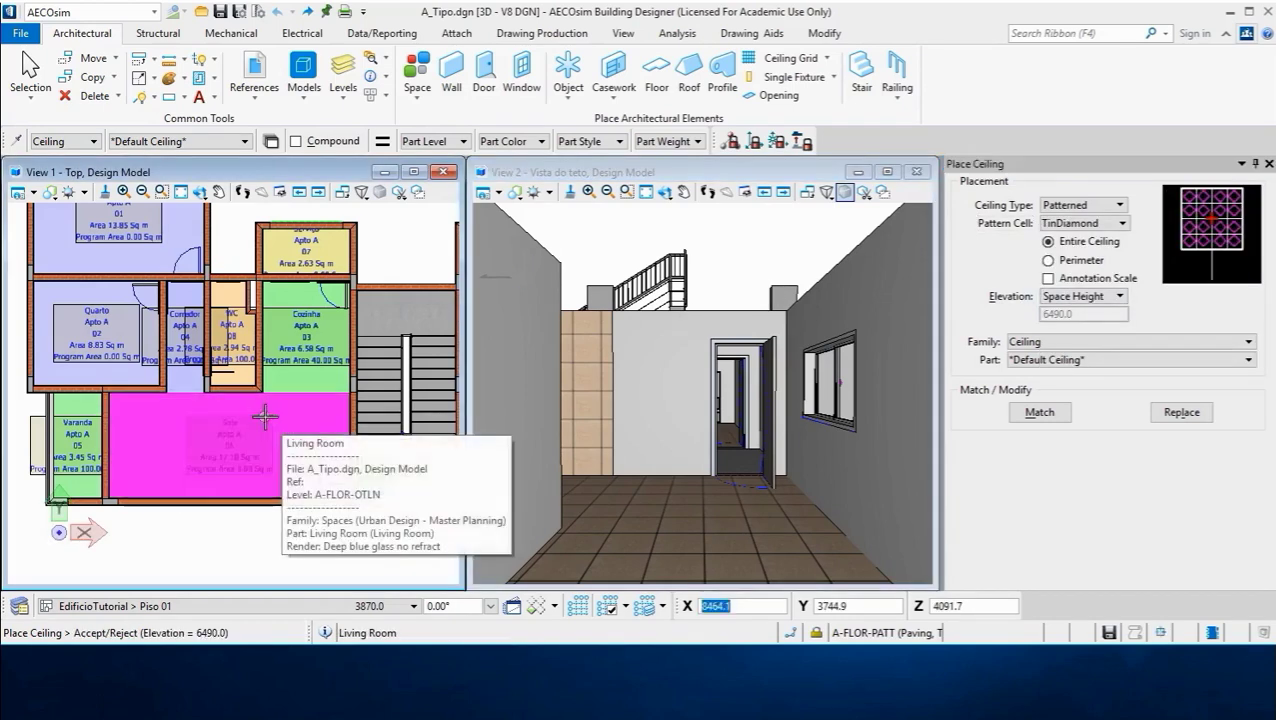
click(287, 424)
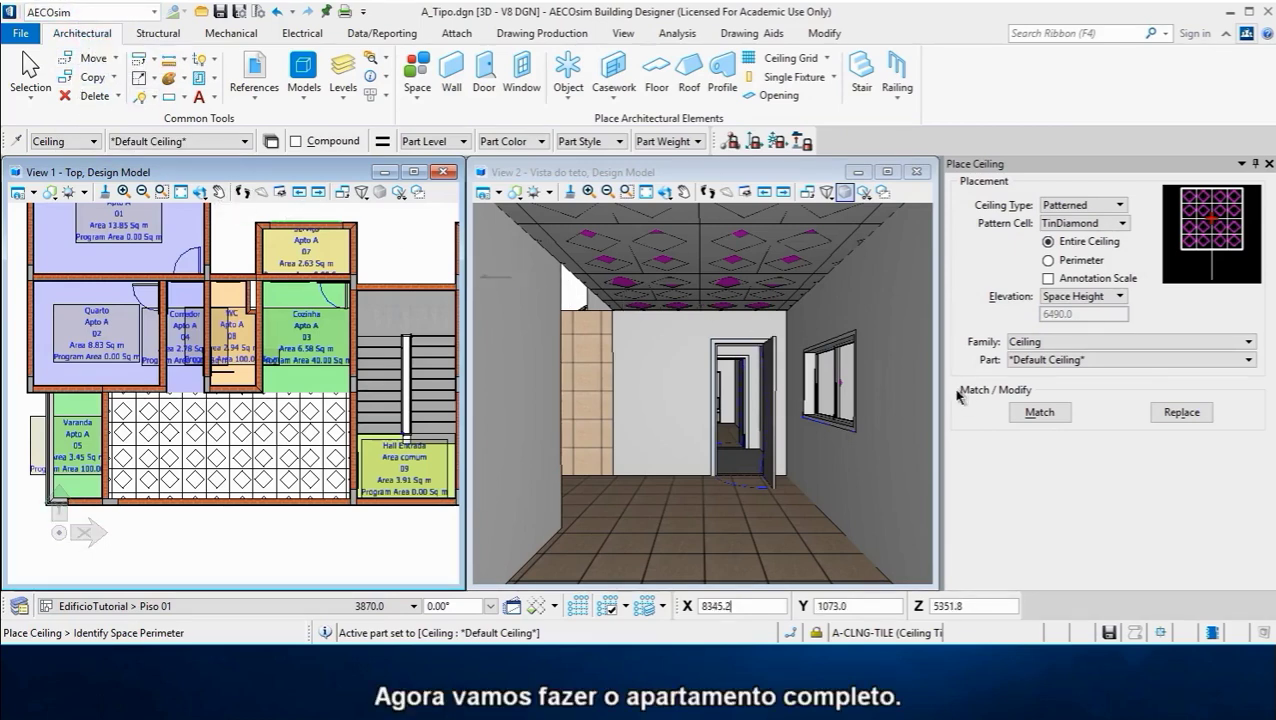
key(ctrl+z)
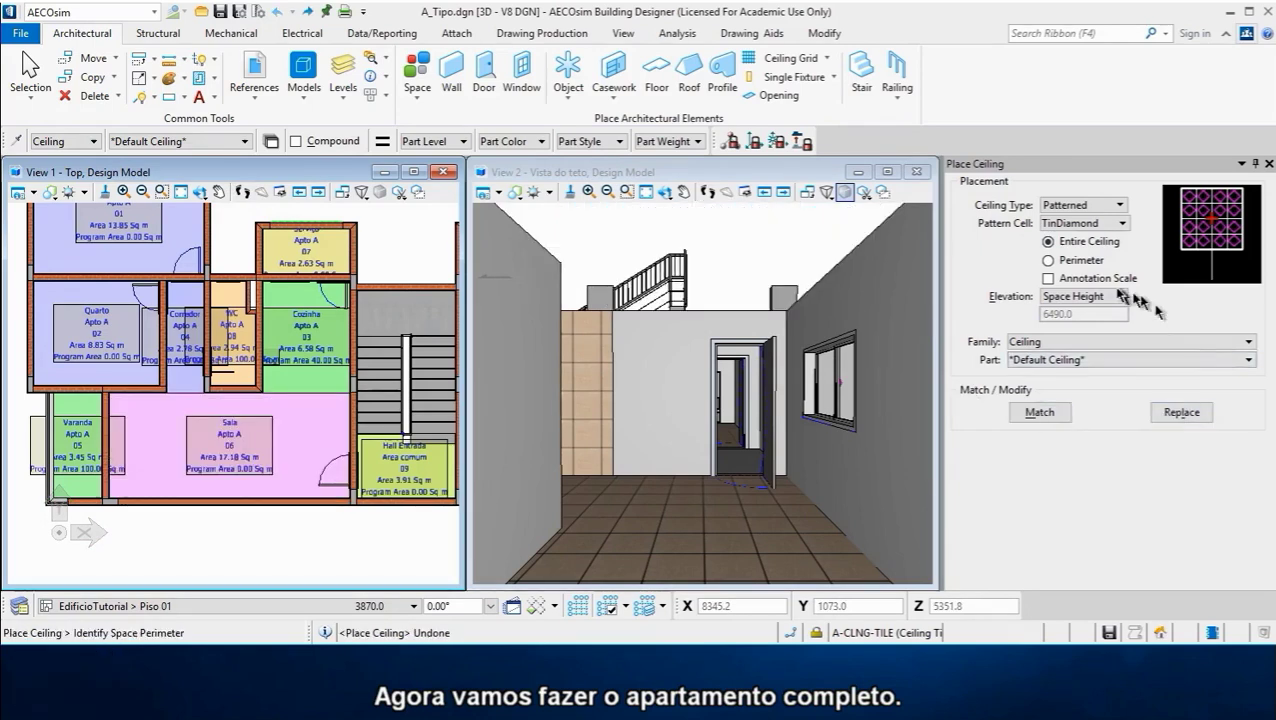
- Set a Grid ceiling with 600 × 600 spacing, aligned by Center Tile, and pick the Sala
click(1097, 208)
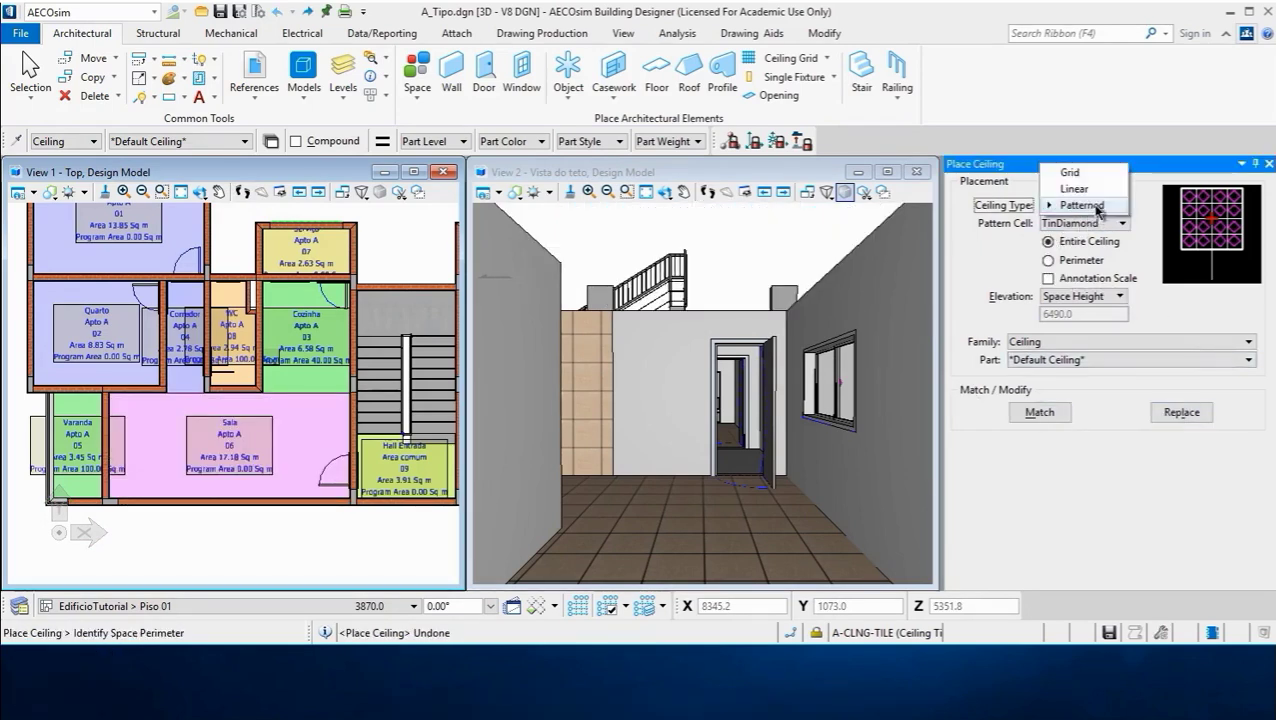
click(1079, 177)
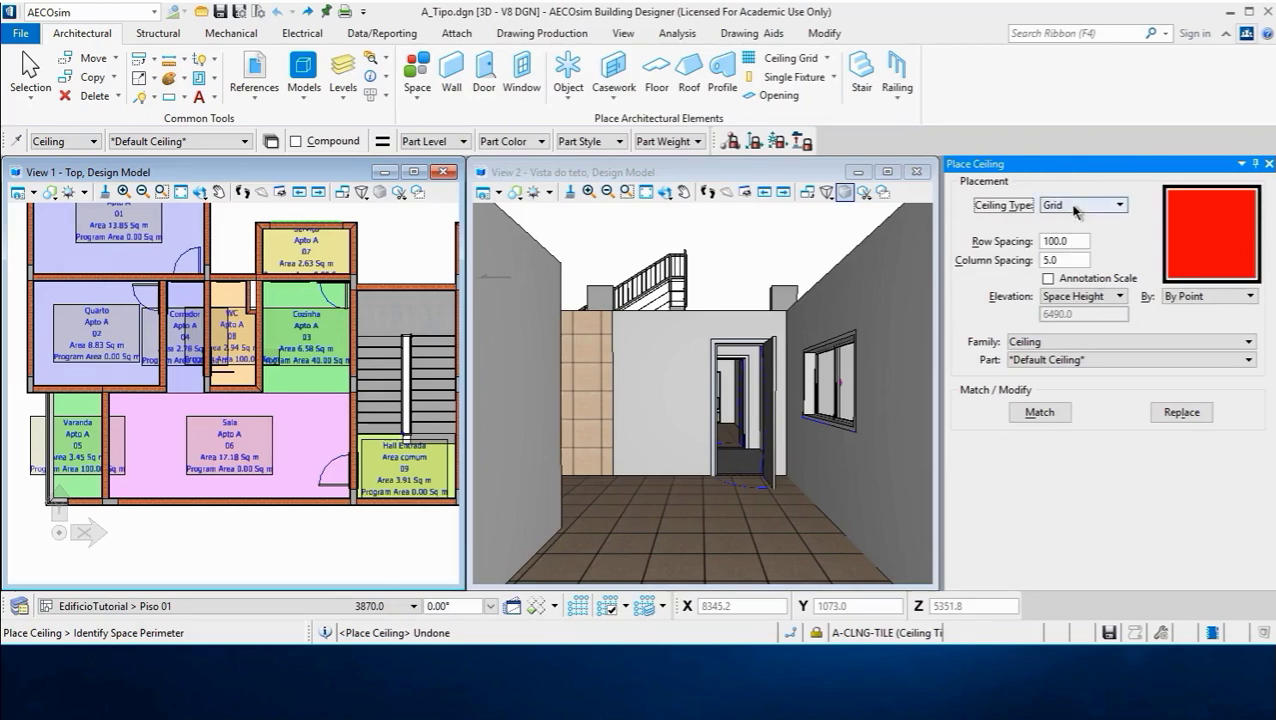
double_click(1073, 246)
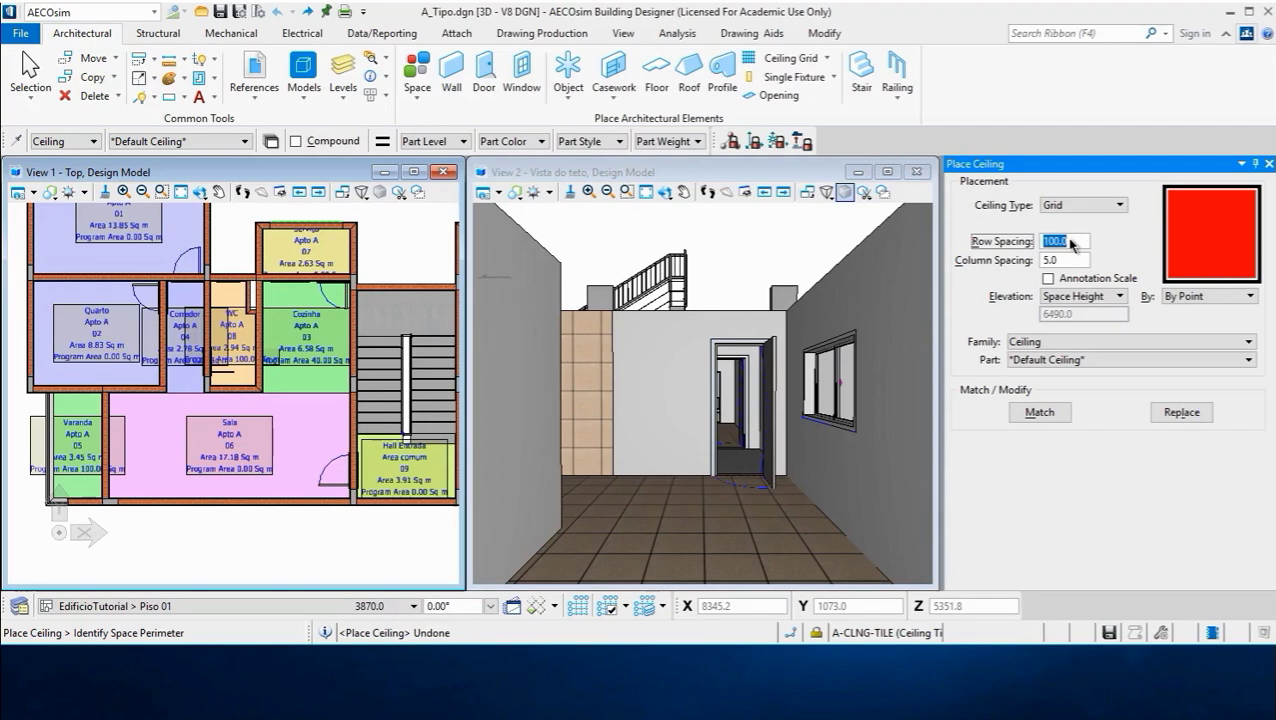
text(60)
double_click(1066, 259)
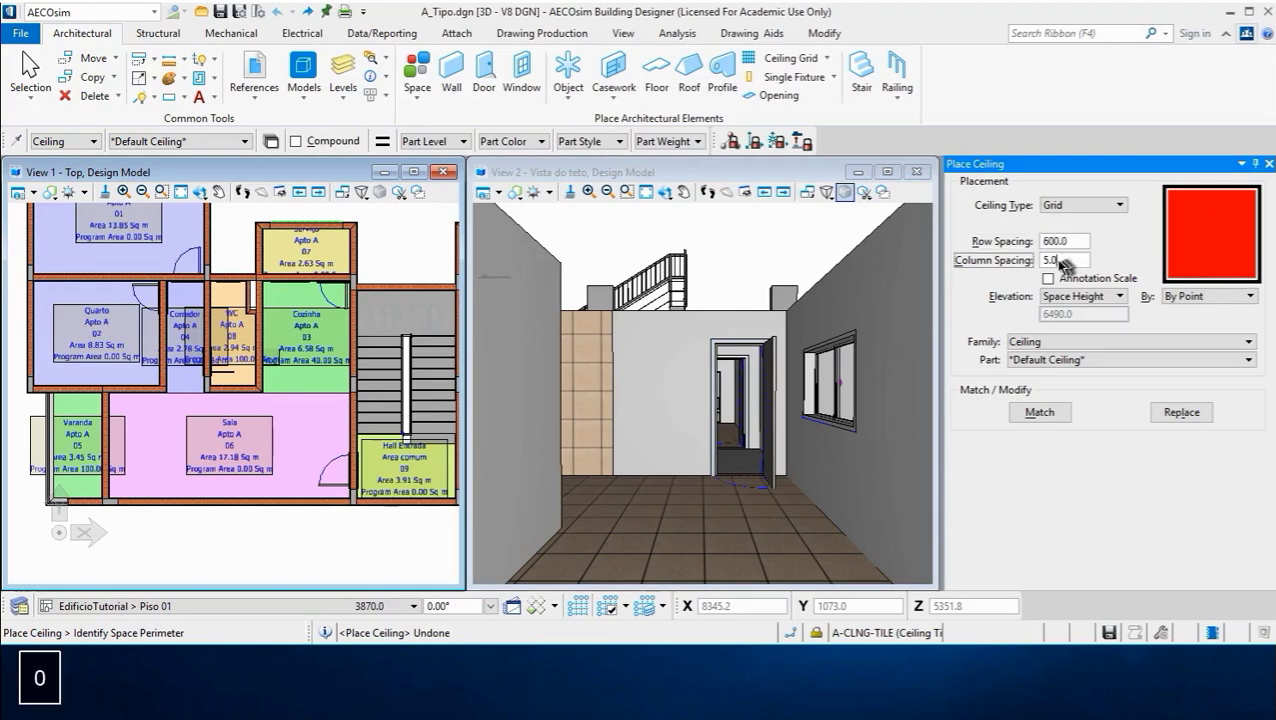
text(600)
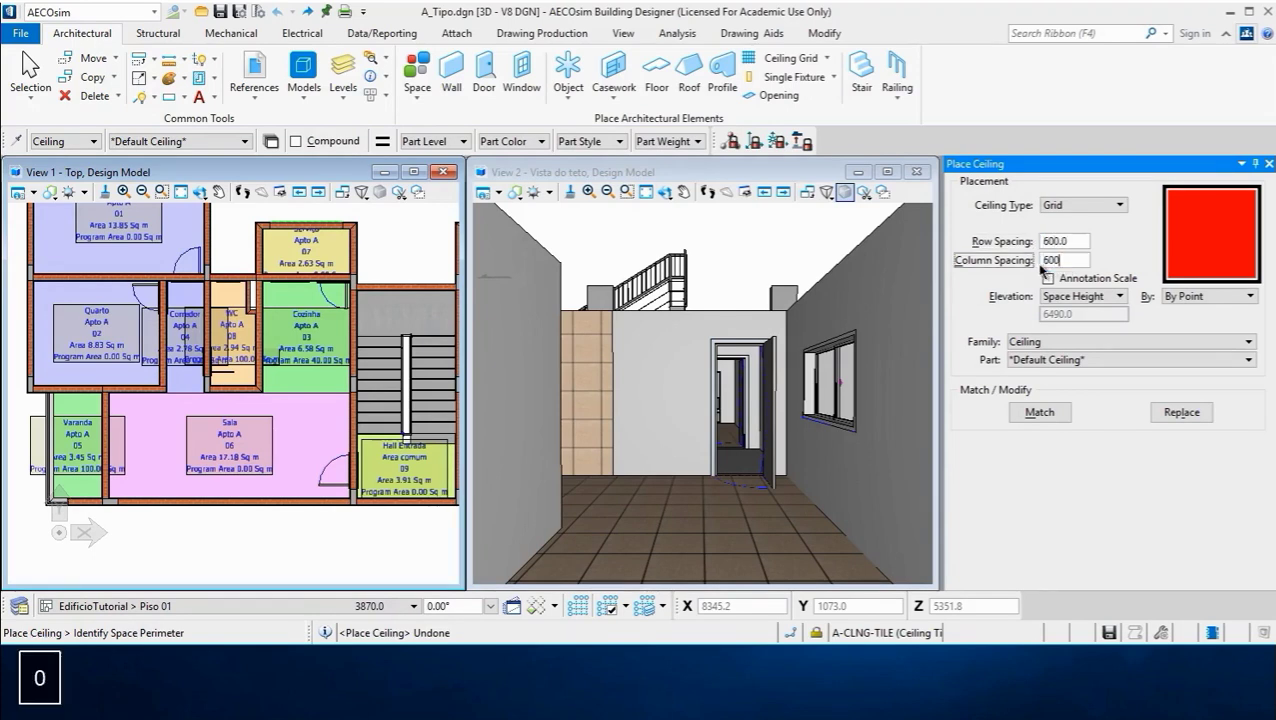
key(Return)
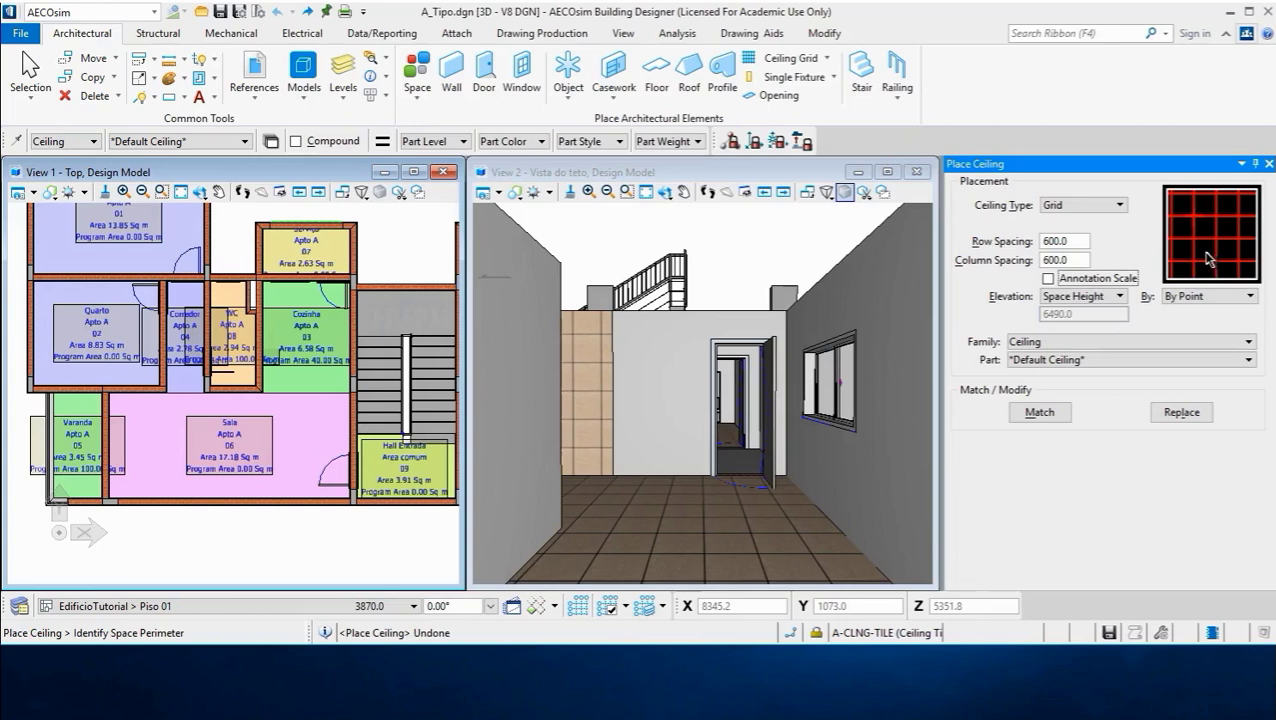
click(1212, 298)
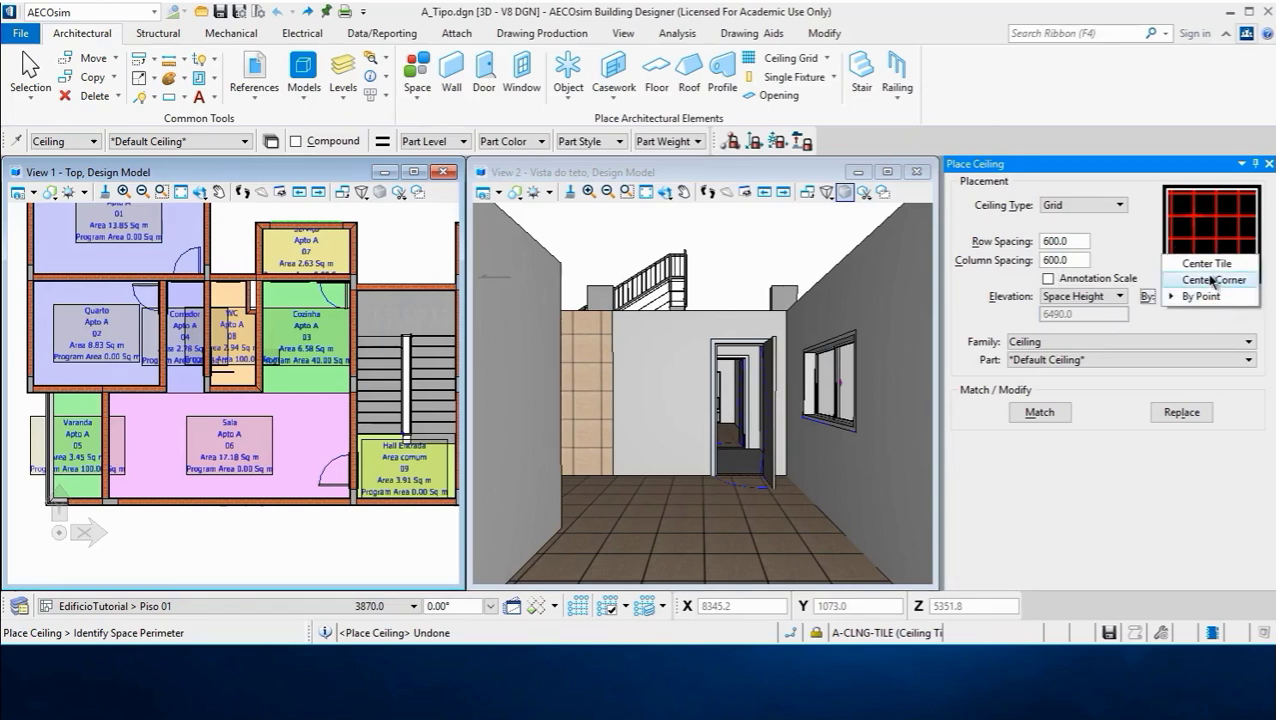
click(1211, 262)
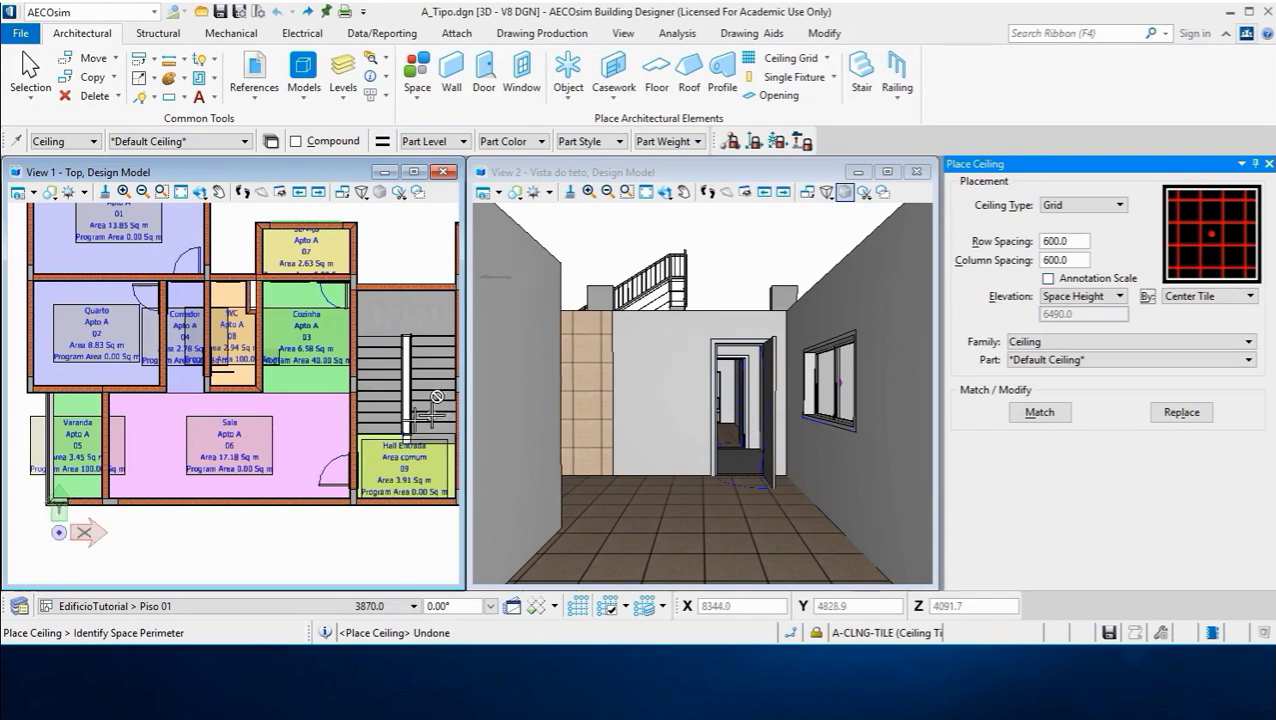
click(274, 412)
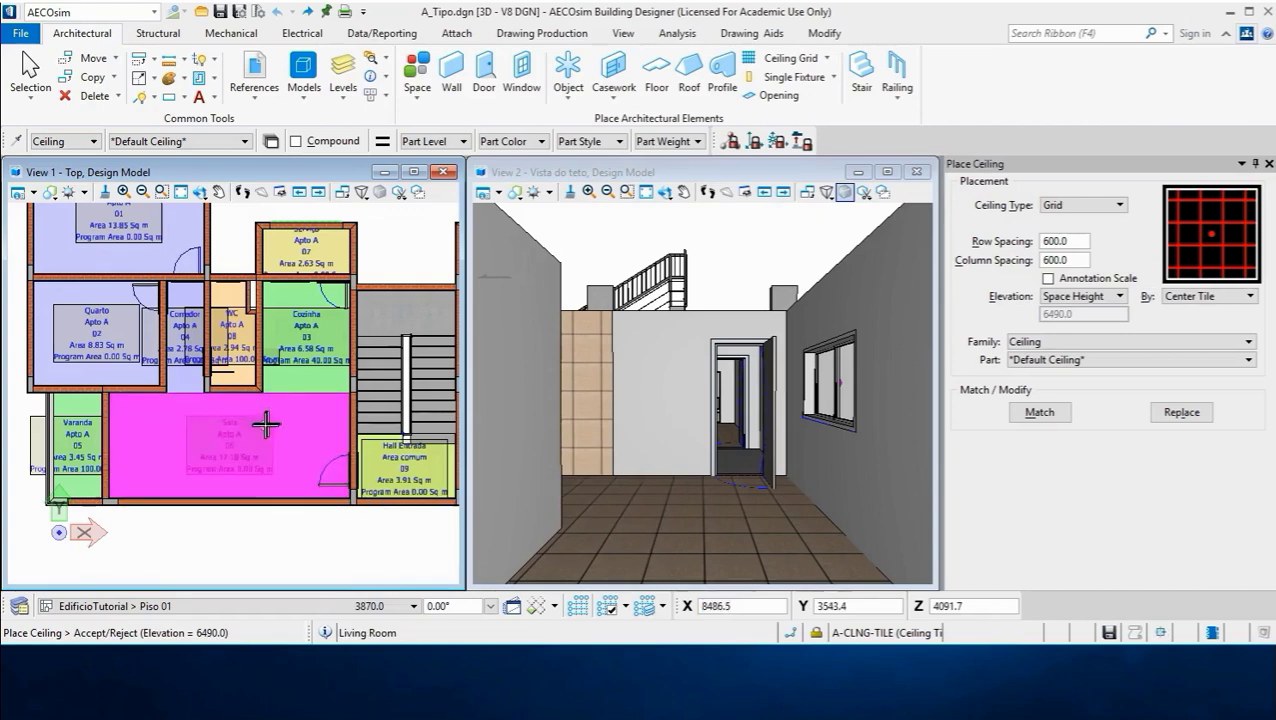
- Accept the Sala grid ceiling, then reject and undo the Cozinha kitchen ceiling
click(272, 420)
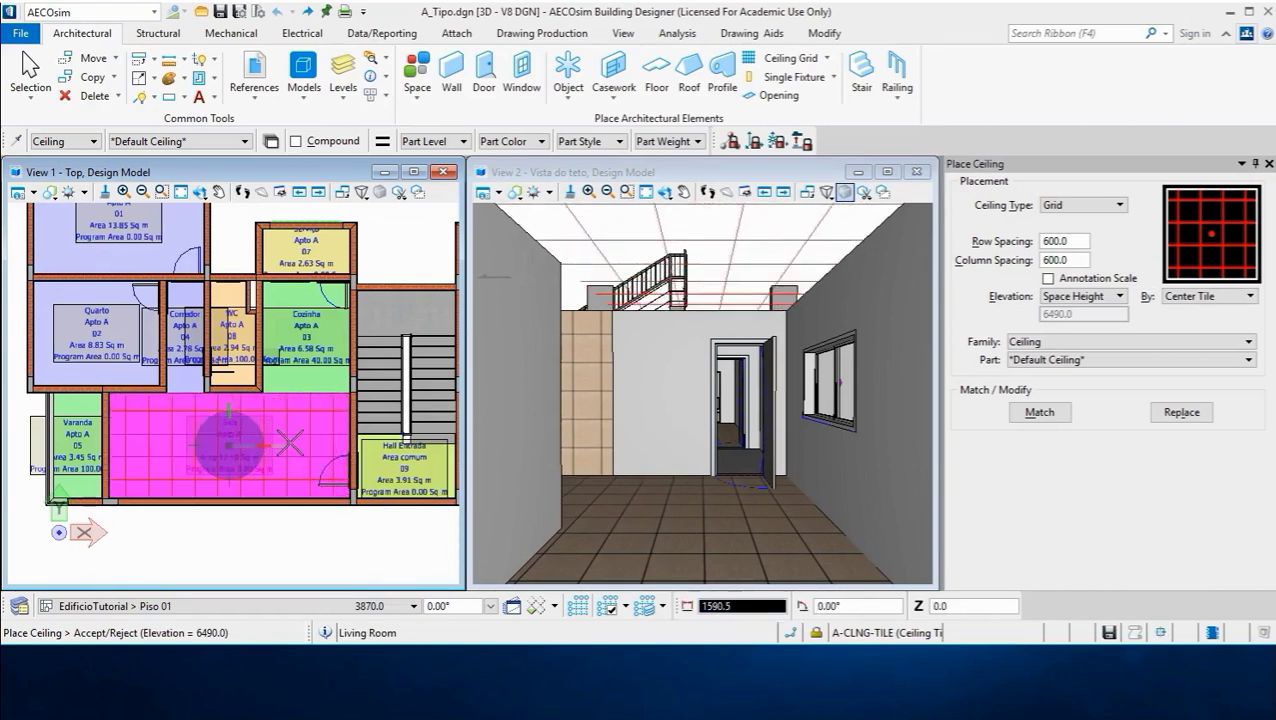
click(290, 435)
scroll(322, 368, up, 1)
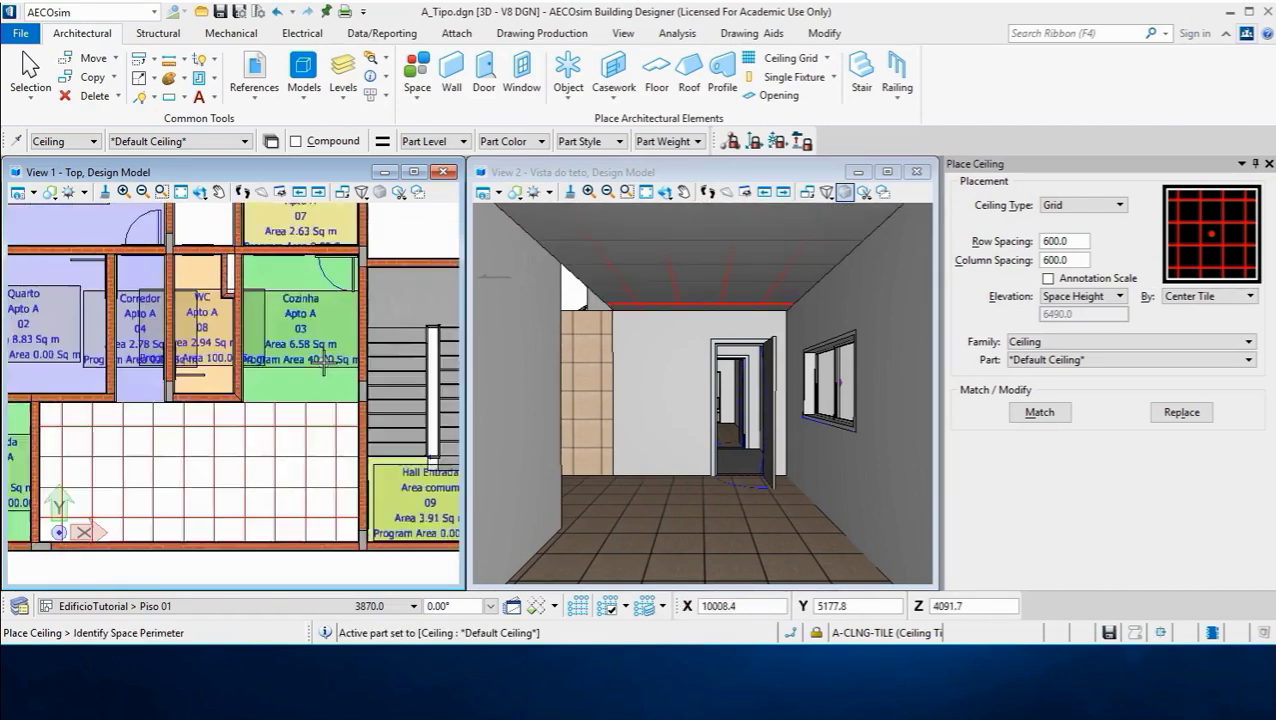
scroll(305, 370, up, 1)
click(303, 370)
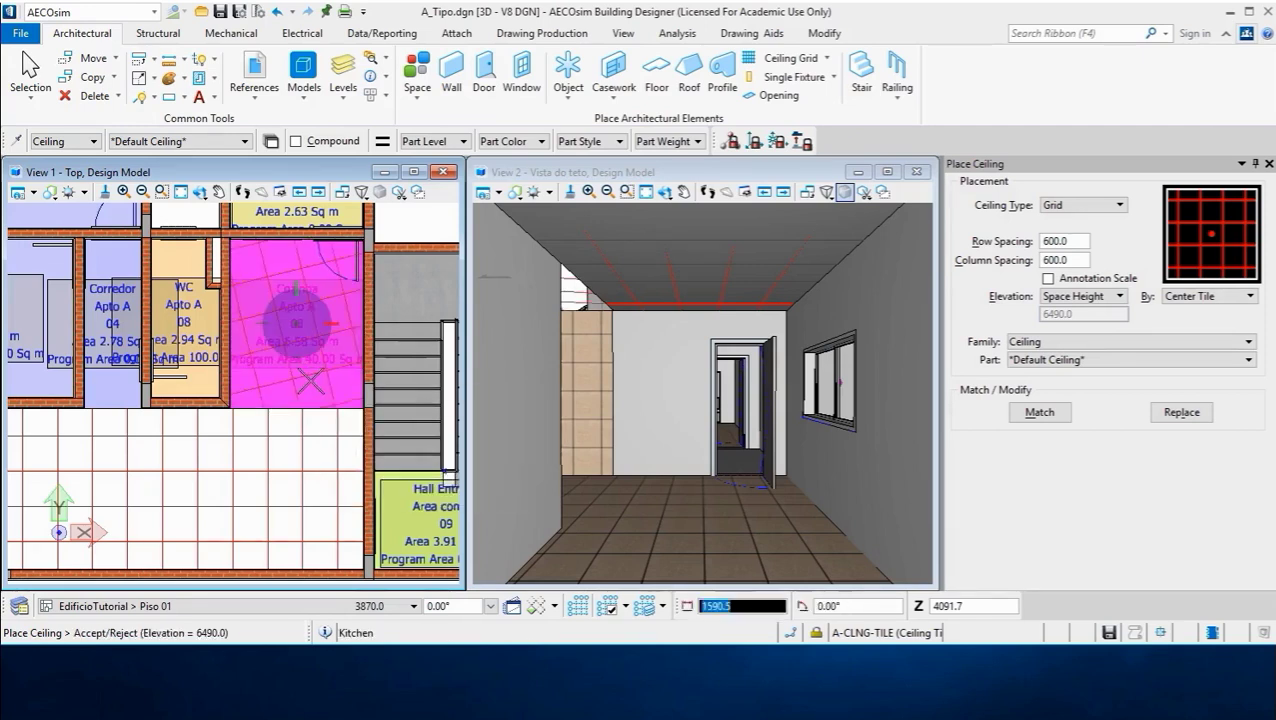
right_click(291, 388)
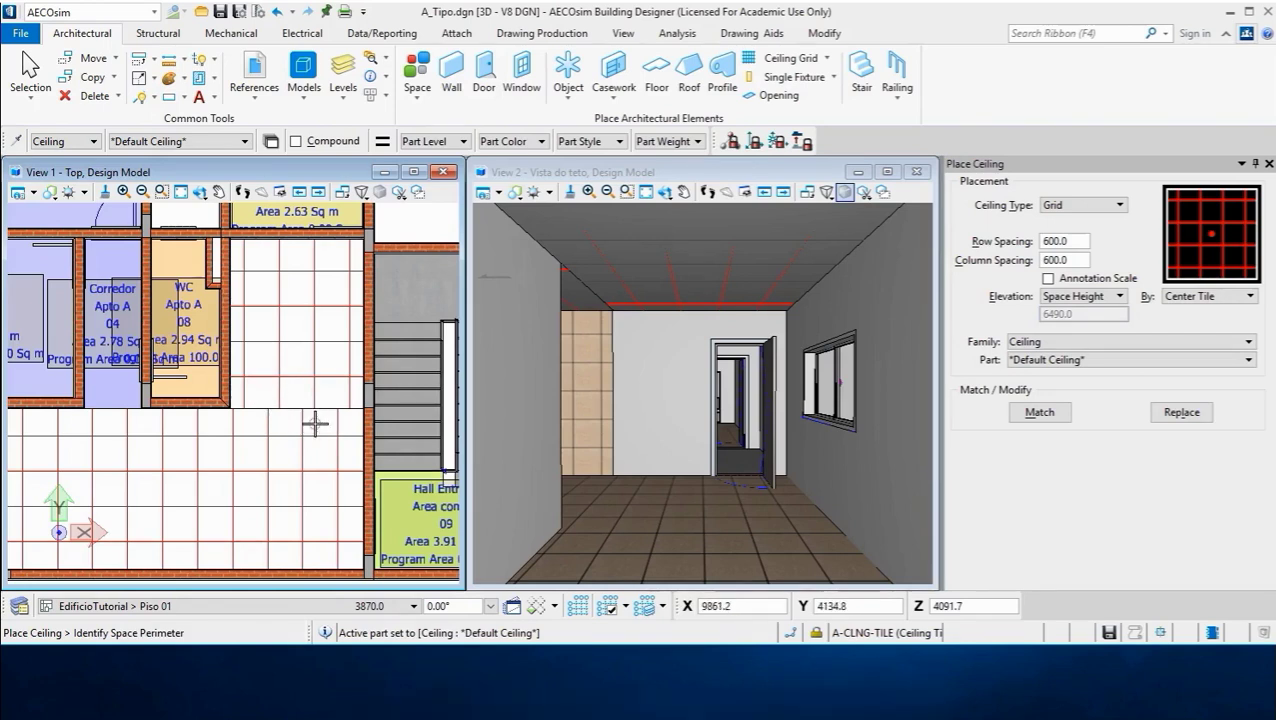
key(ctrl+z)
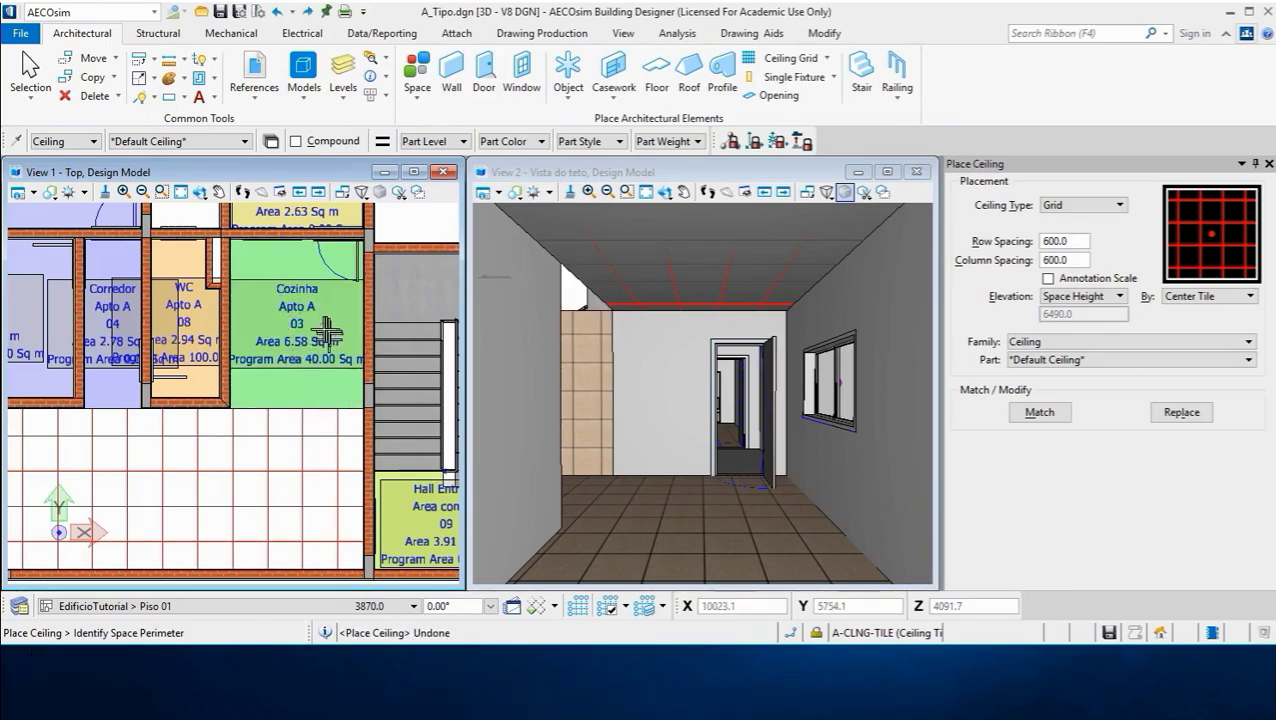
- Place the Cozinha grid ceiling By Point, picking its origin and direction points
click(1249, 296)
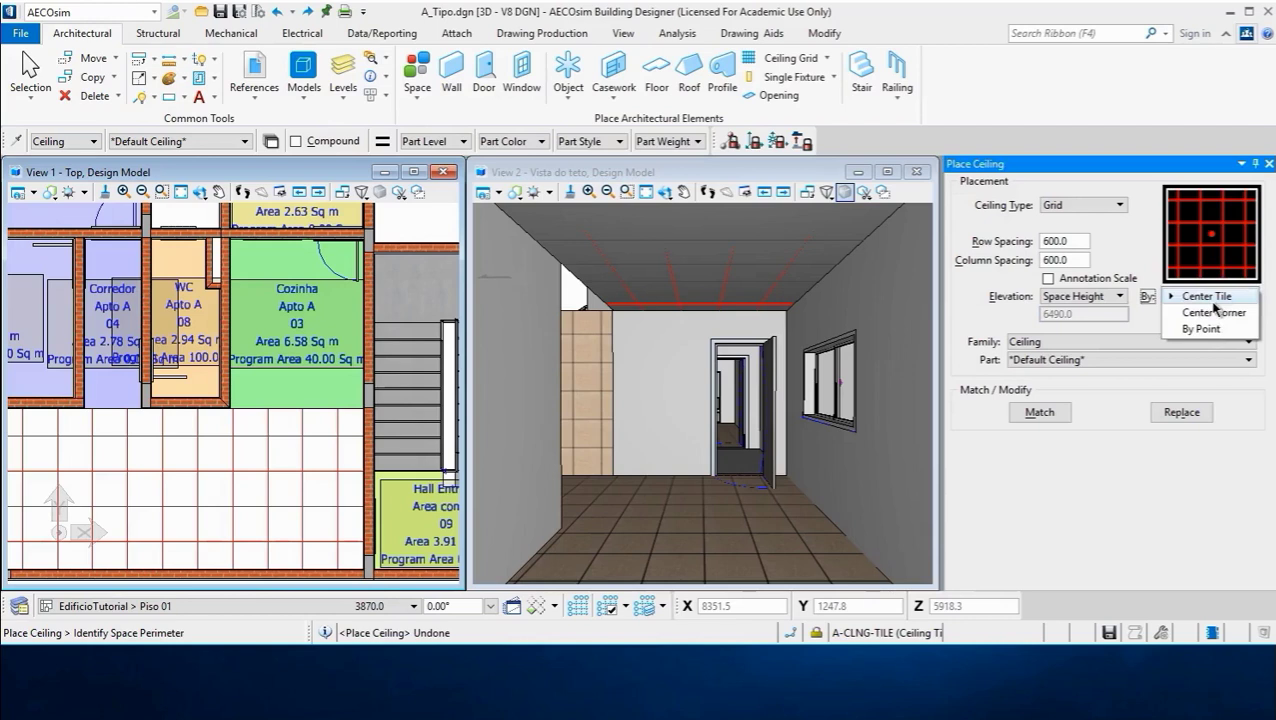
click(1205, 328)
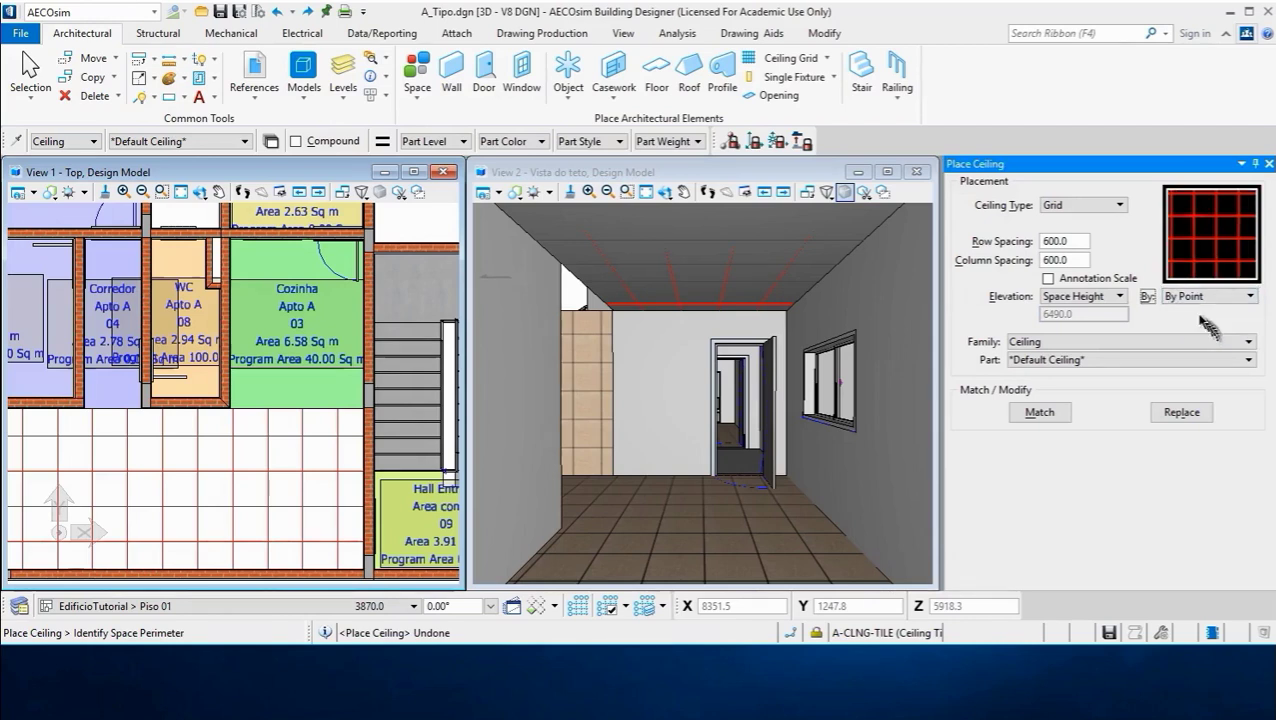
click(296, 288)
click(304, 340)
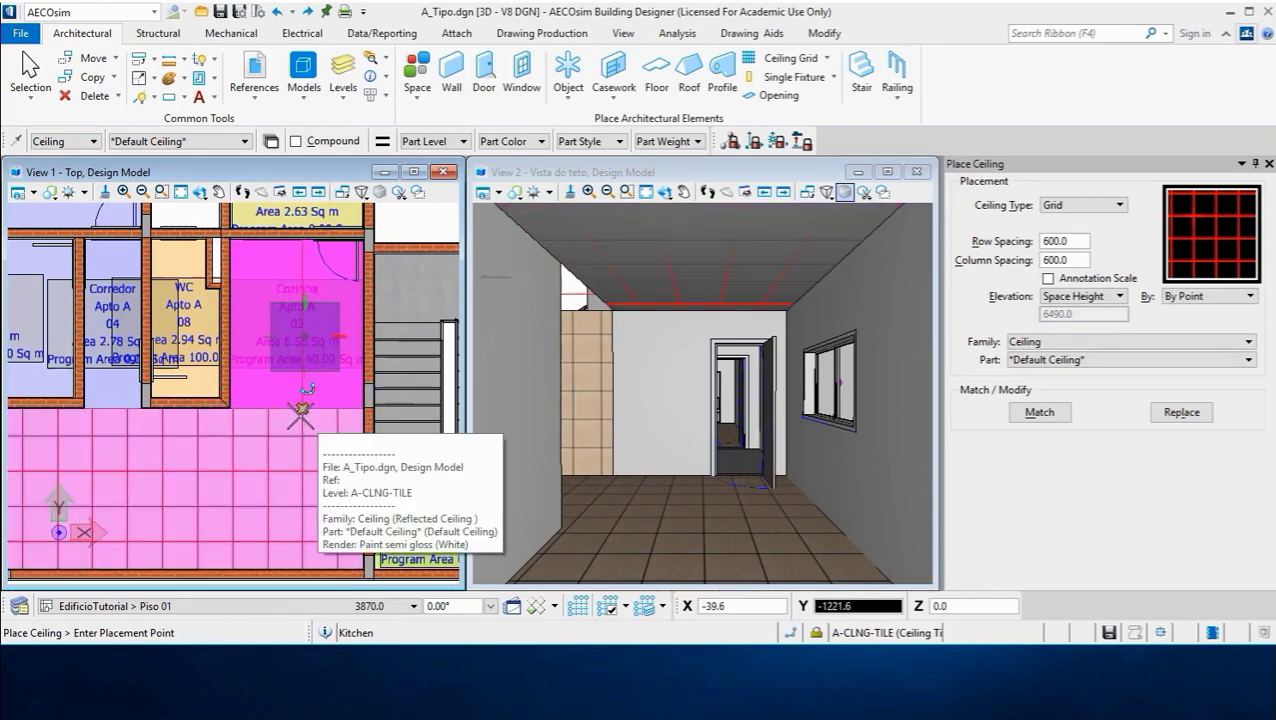
click(301, 411)
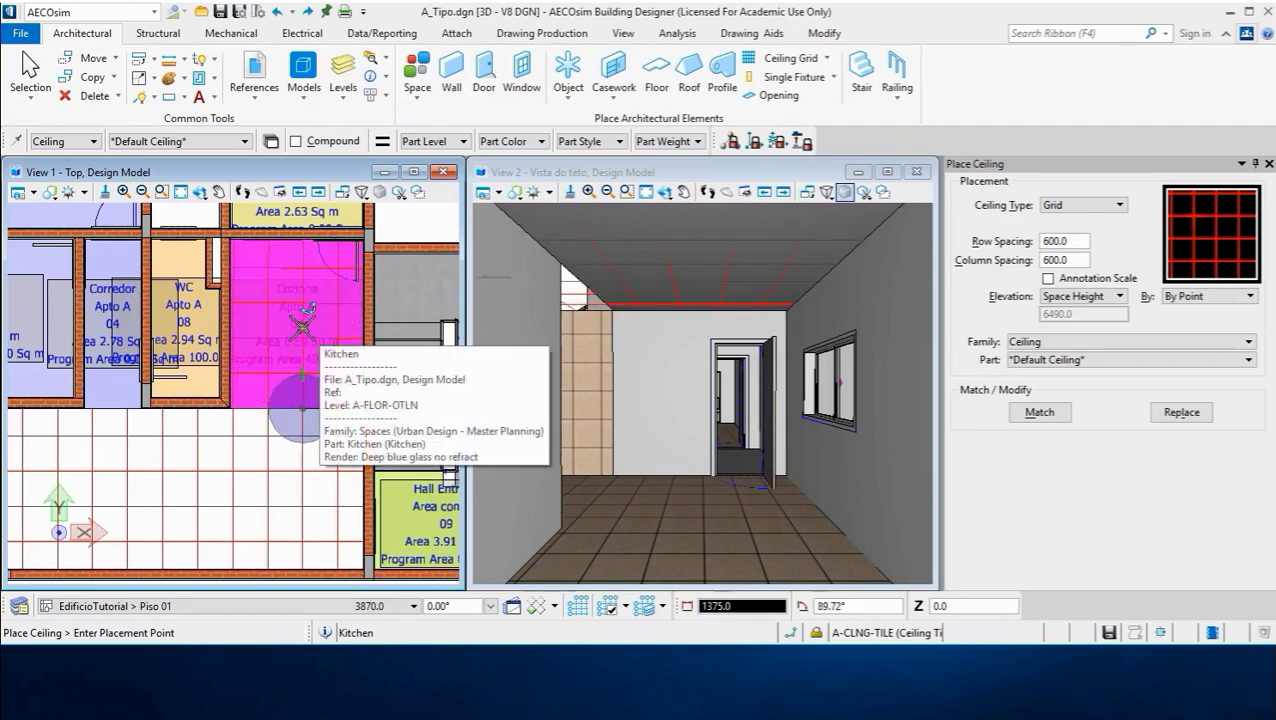
click(302, 326)
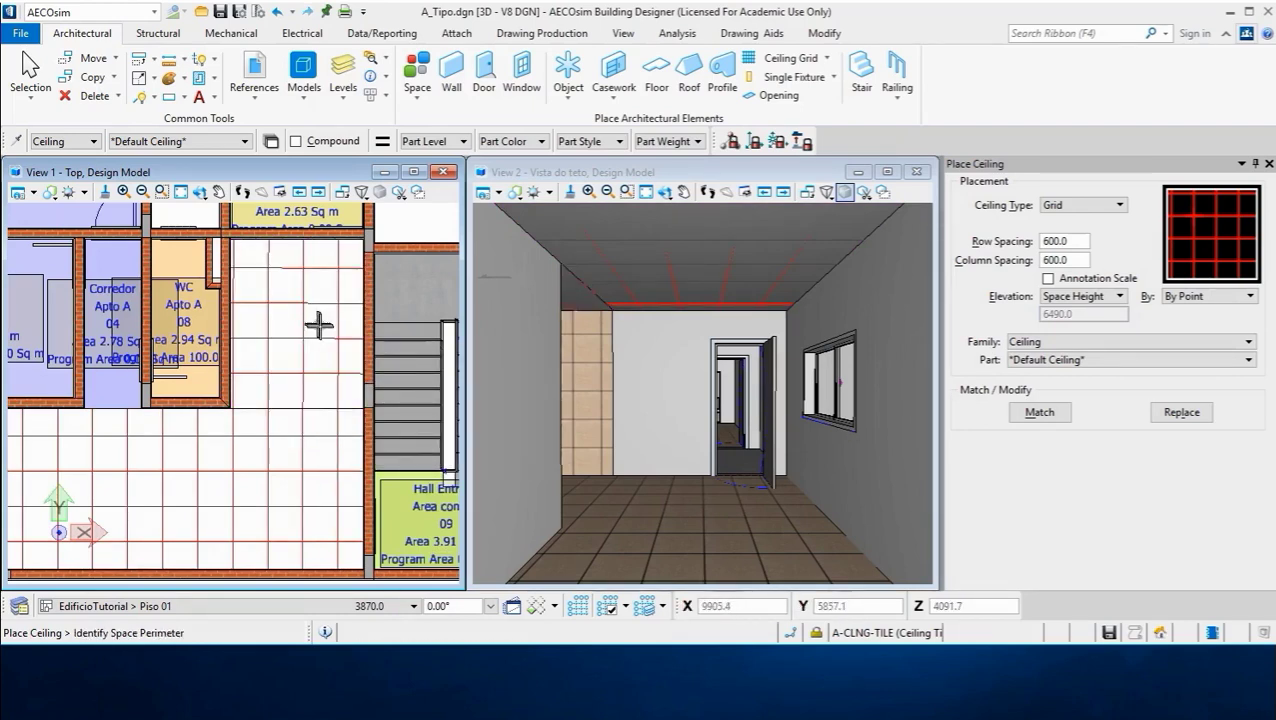
- Zoom out, pick the top Quarto 01 bedroom, and bring up the By: alignment options
scroll(318, 323, down, 2)
scroll(322, 250, down, 1)
scroll(239, 408, down, 1)
scroll(239, 408, down, 1)
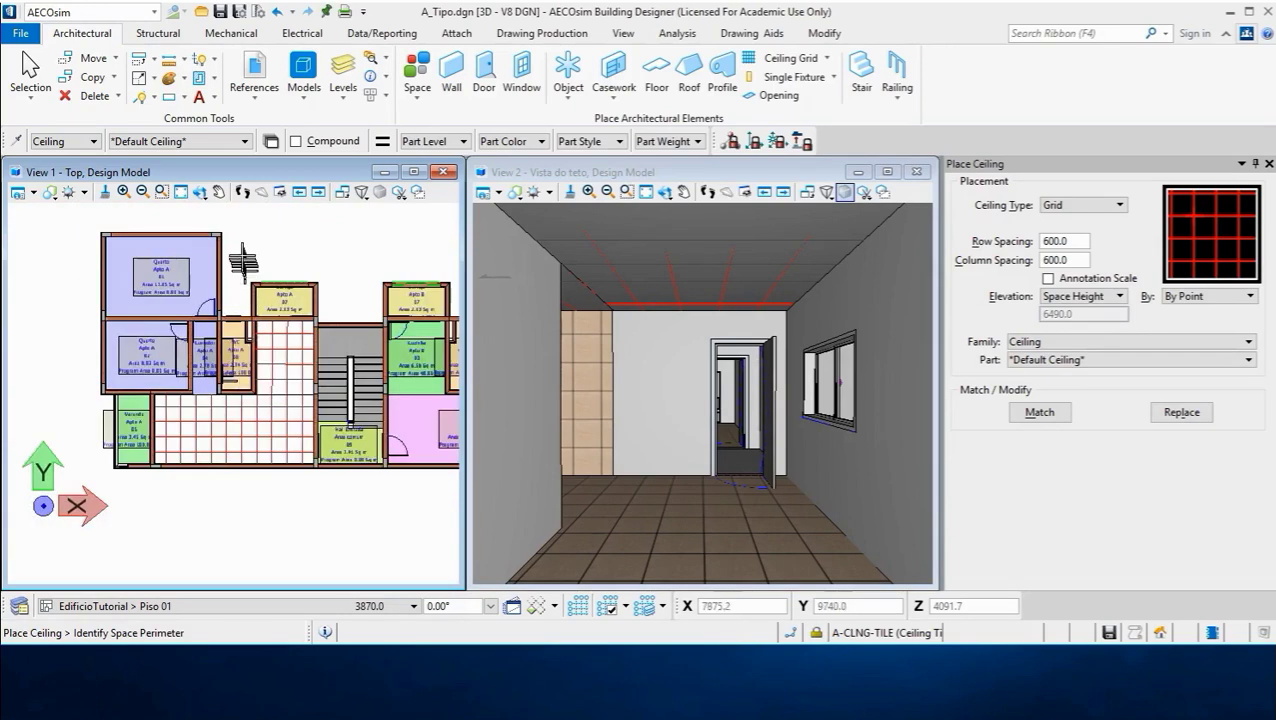
scroll(240, 262, up, 1)
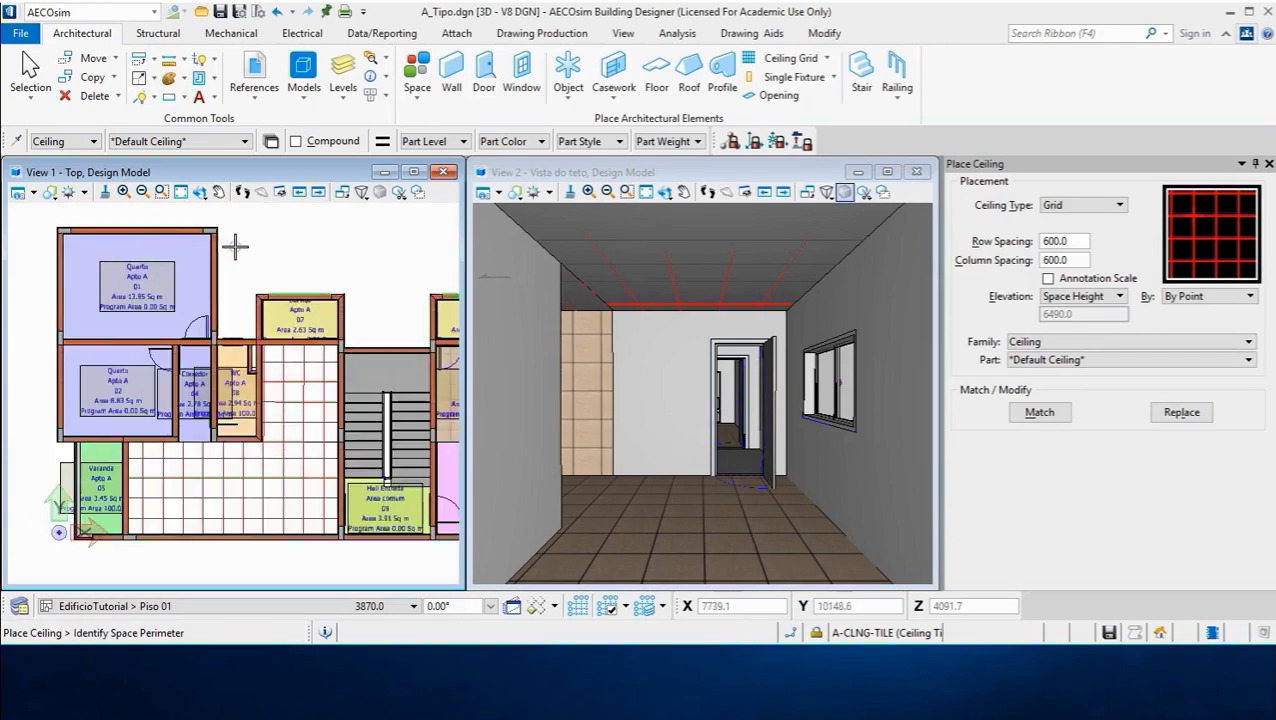
click(179, 261)
click(179, 262)
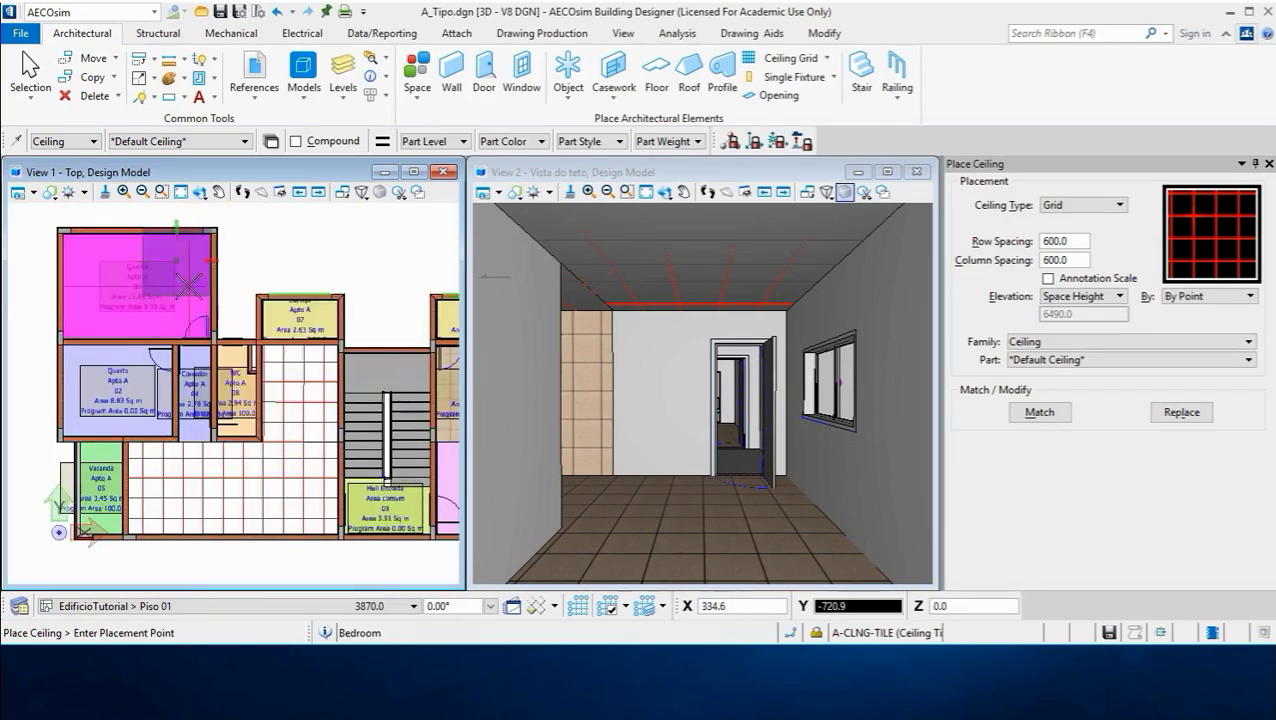
click(173, 281)
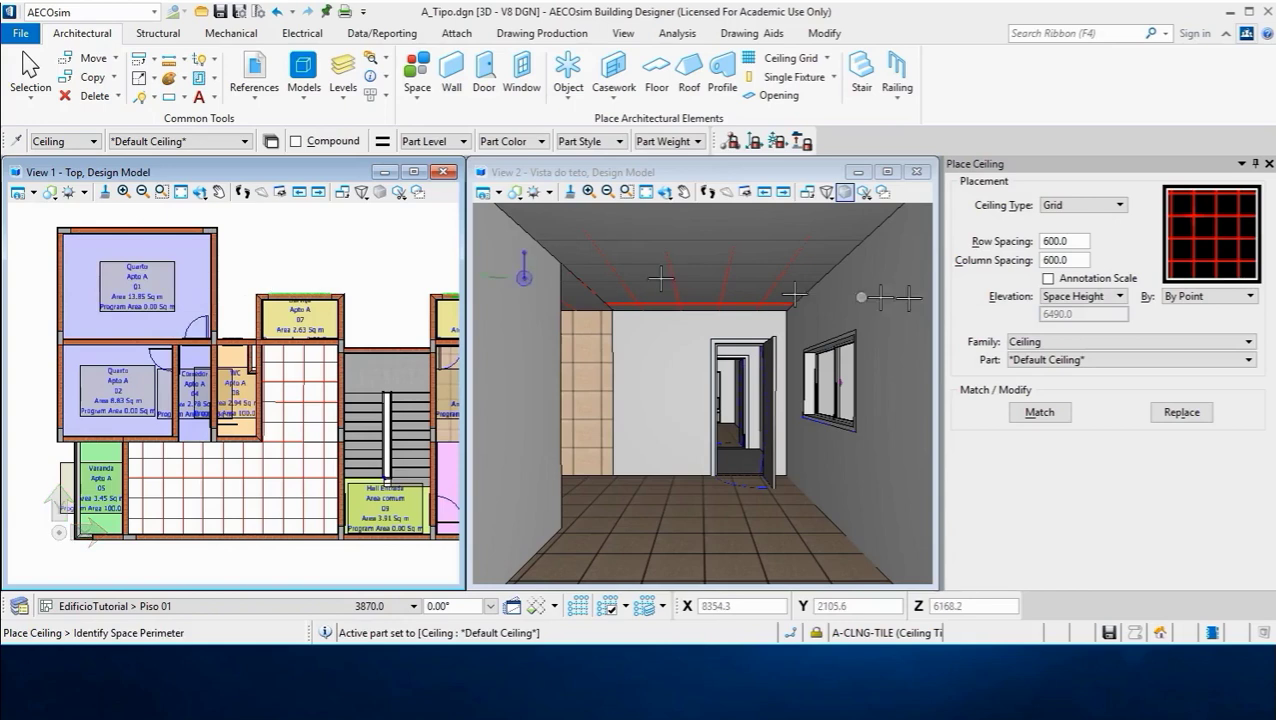
click(1200, 298)
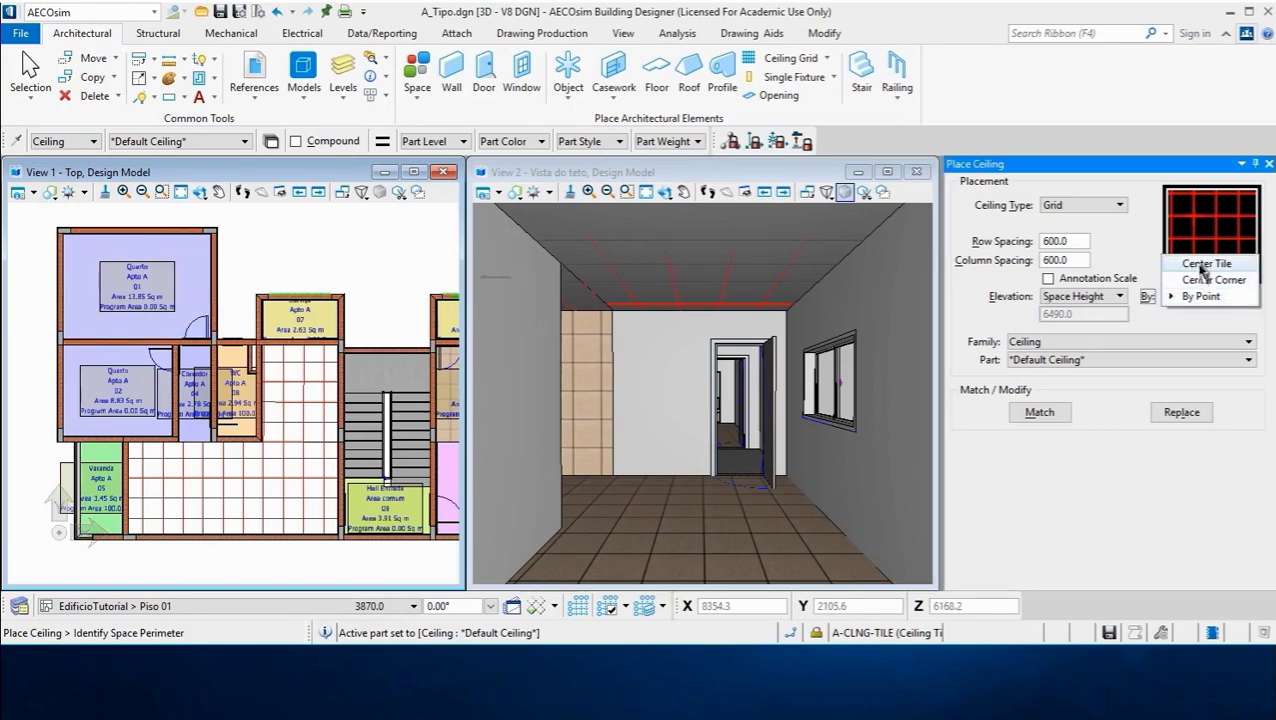
- Place Center Tile grid ceilings in the top bedroom, redoing the diagonal attempt, and the second bedroom
click(1205, 264)
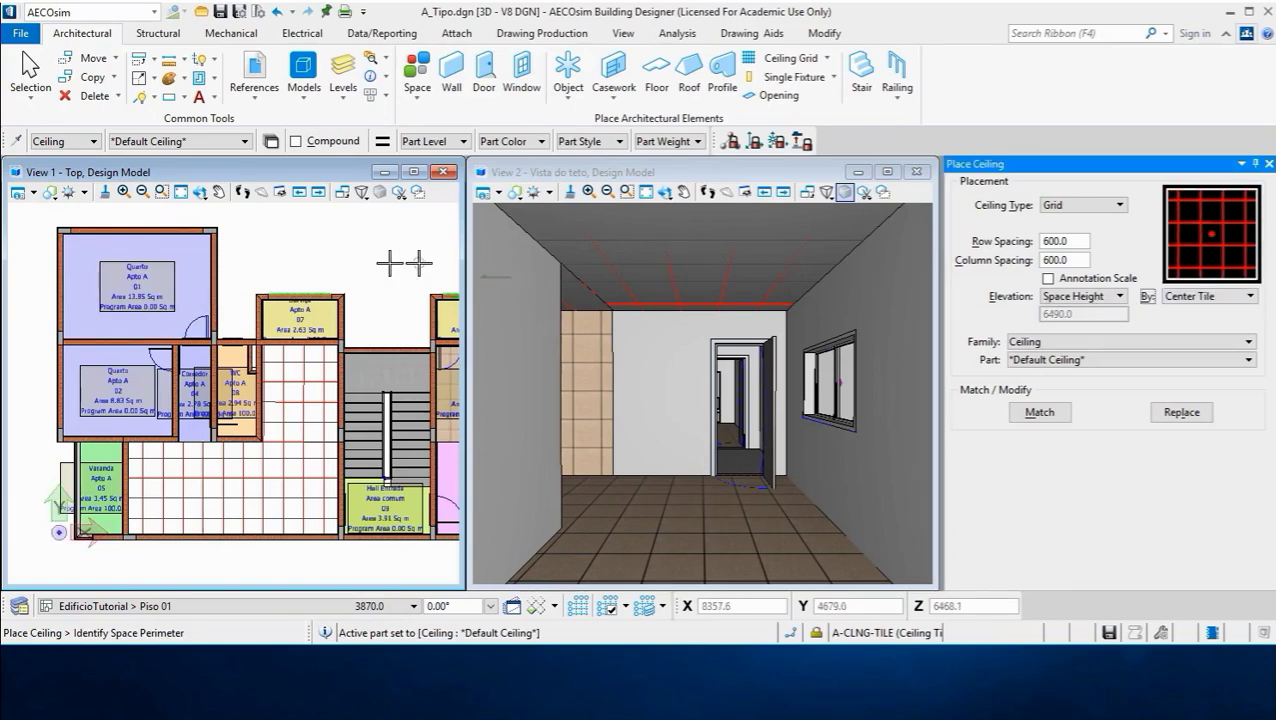
click(168, 260)
click(168, 262)
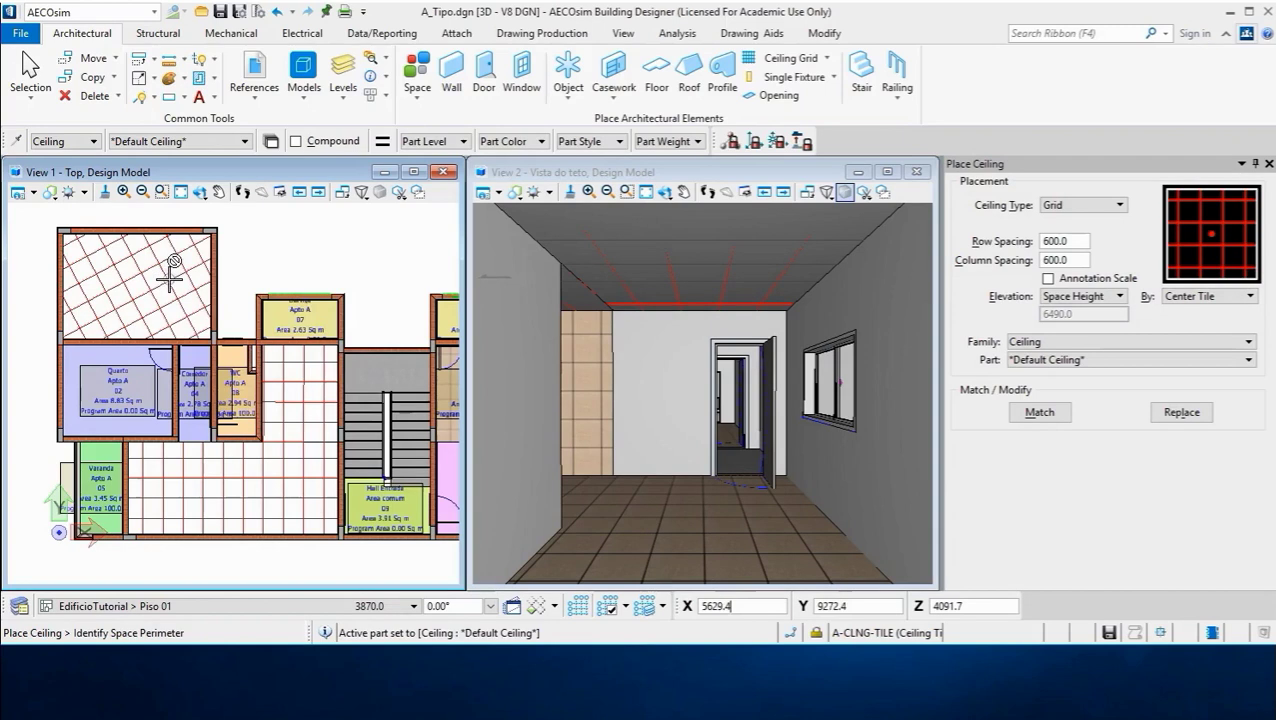
key(ctrl+z)
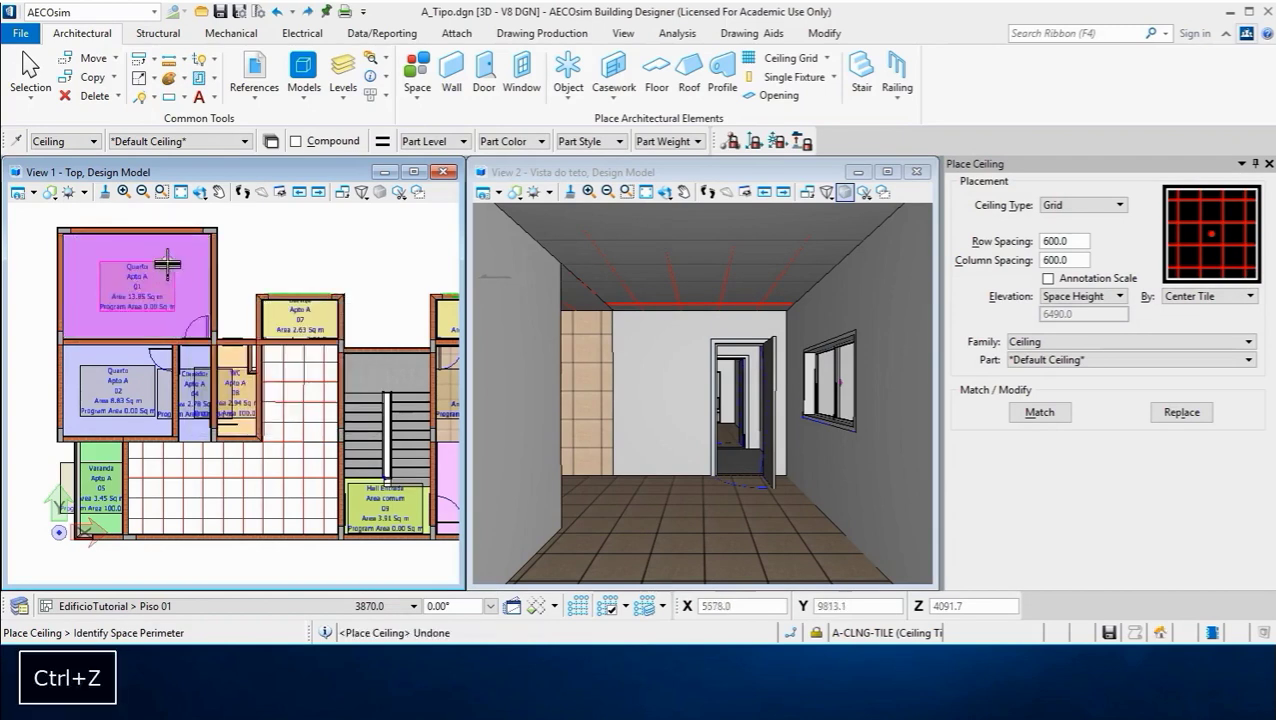
click(168, 262)
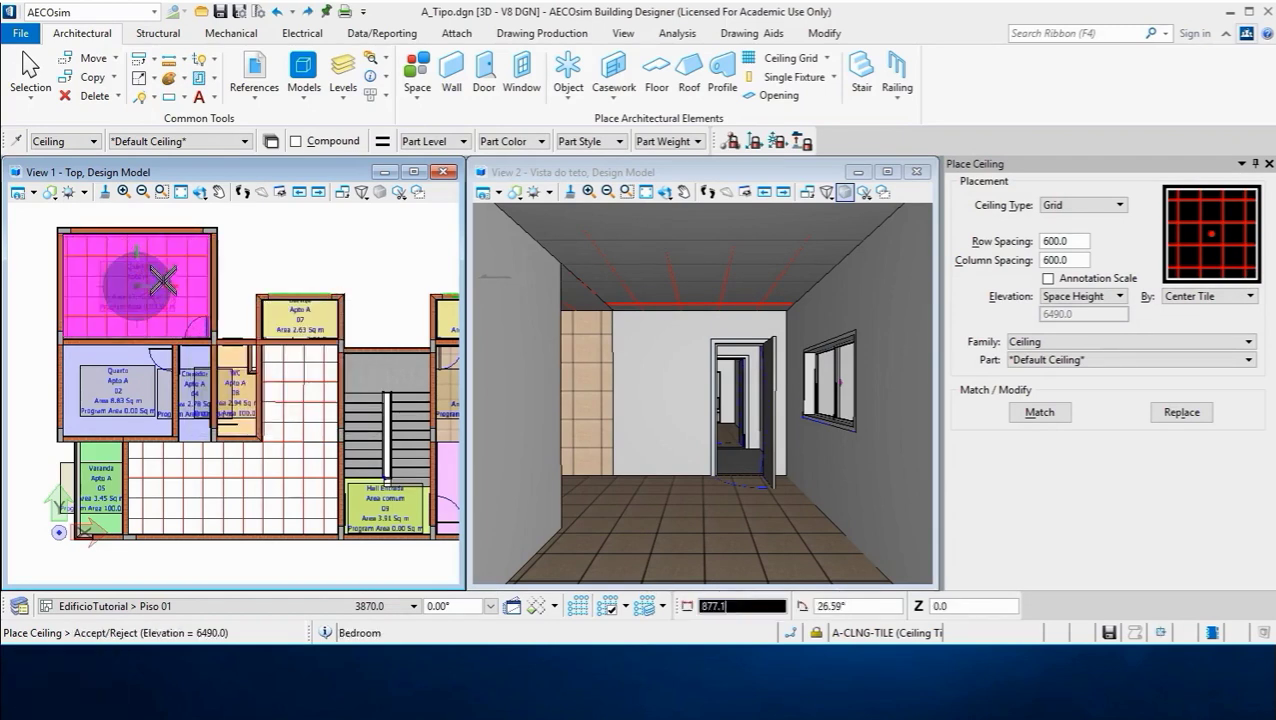
click(162, 280)
click(136, 366)
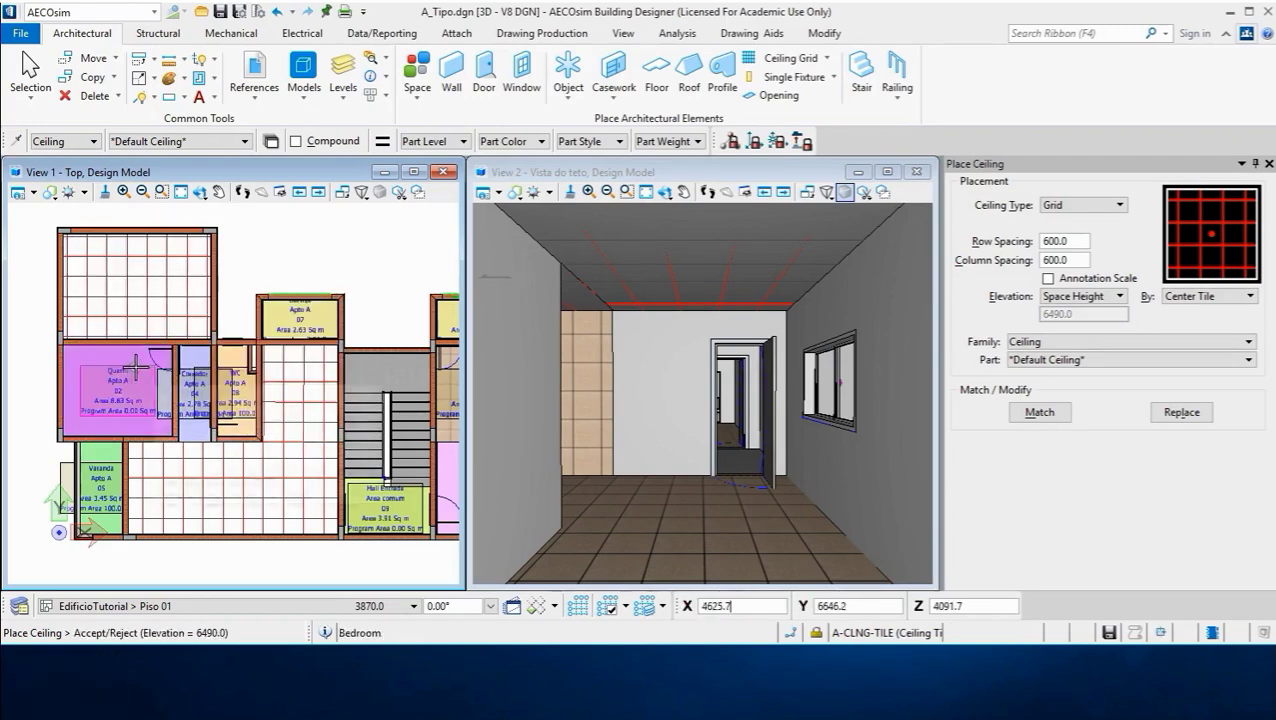
click(119, 385)
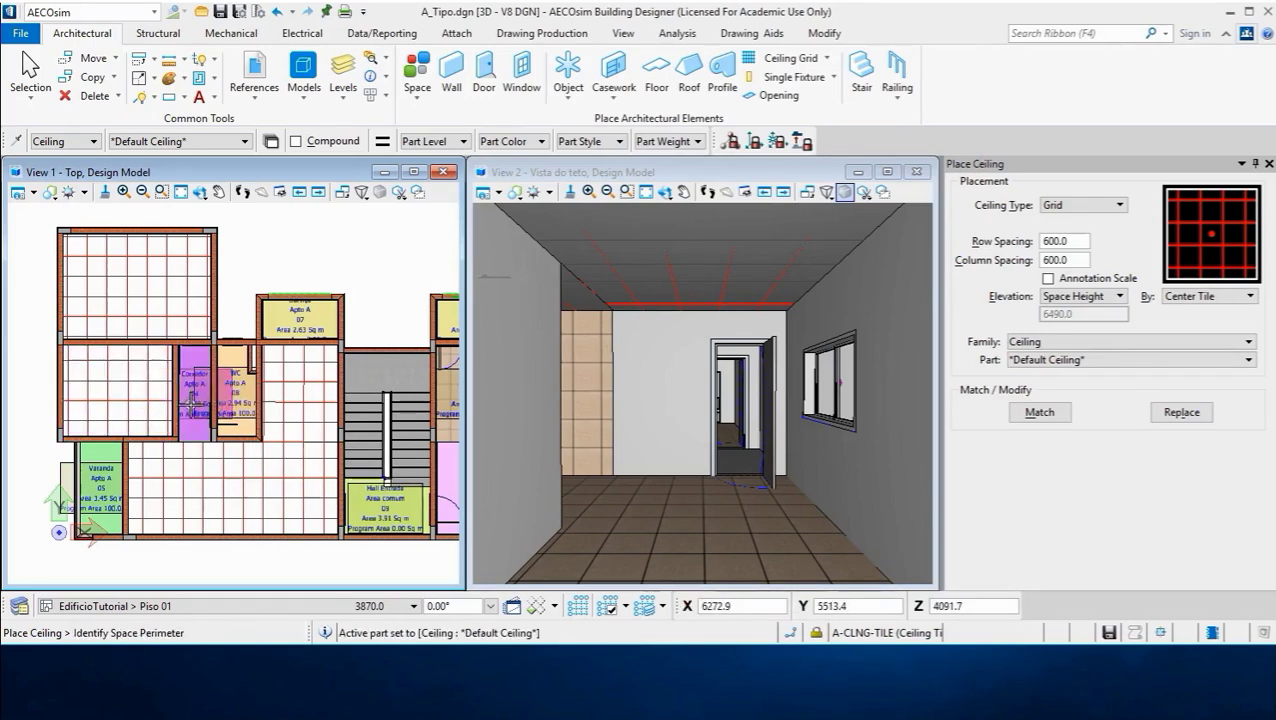
- Place grid ceilings in the Corredor, WC and laundry spaces
click(192, 400)
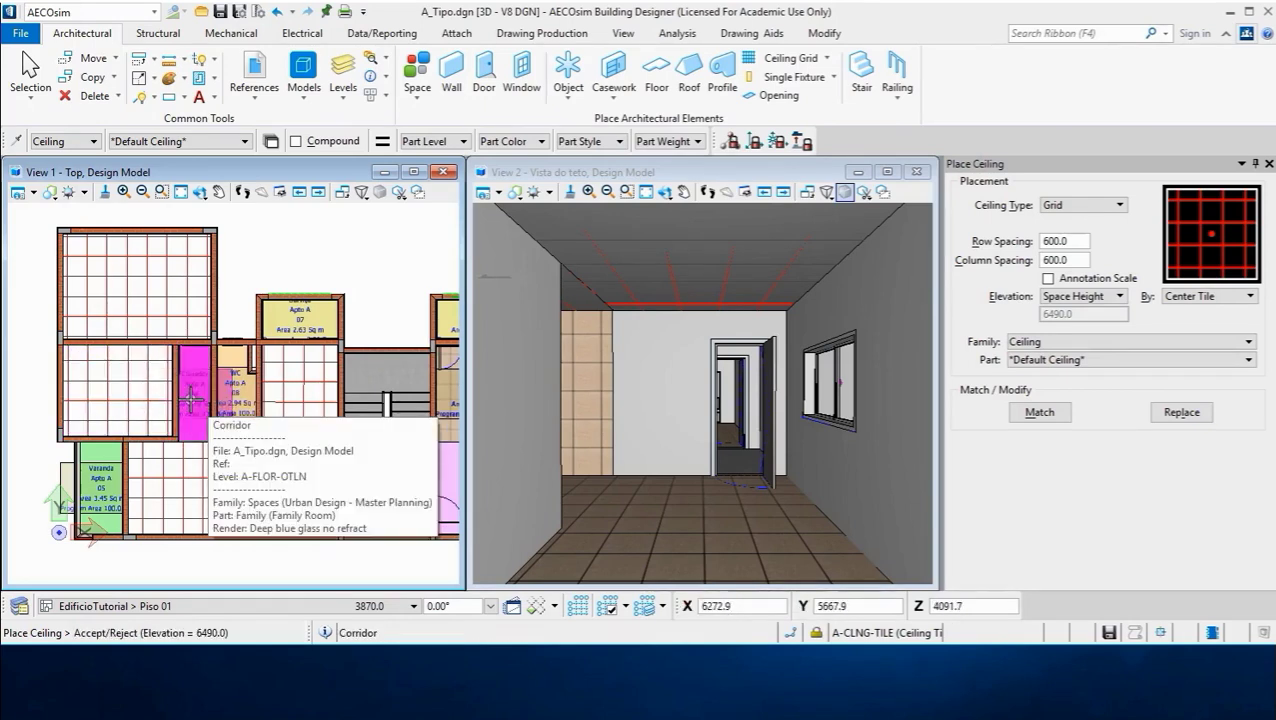
click(191, 400)
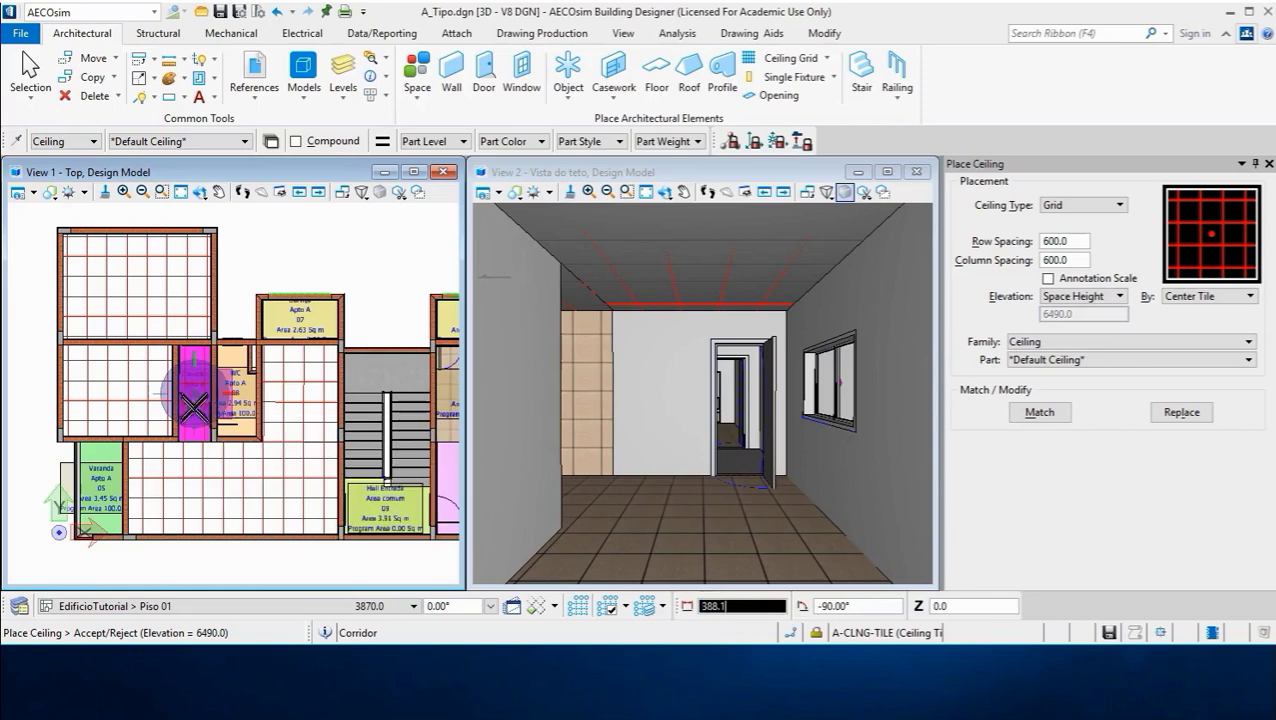
click(245, 410)
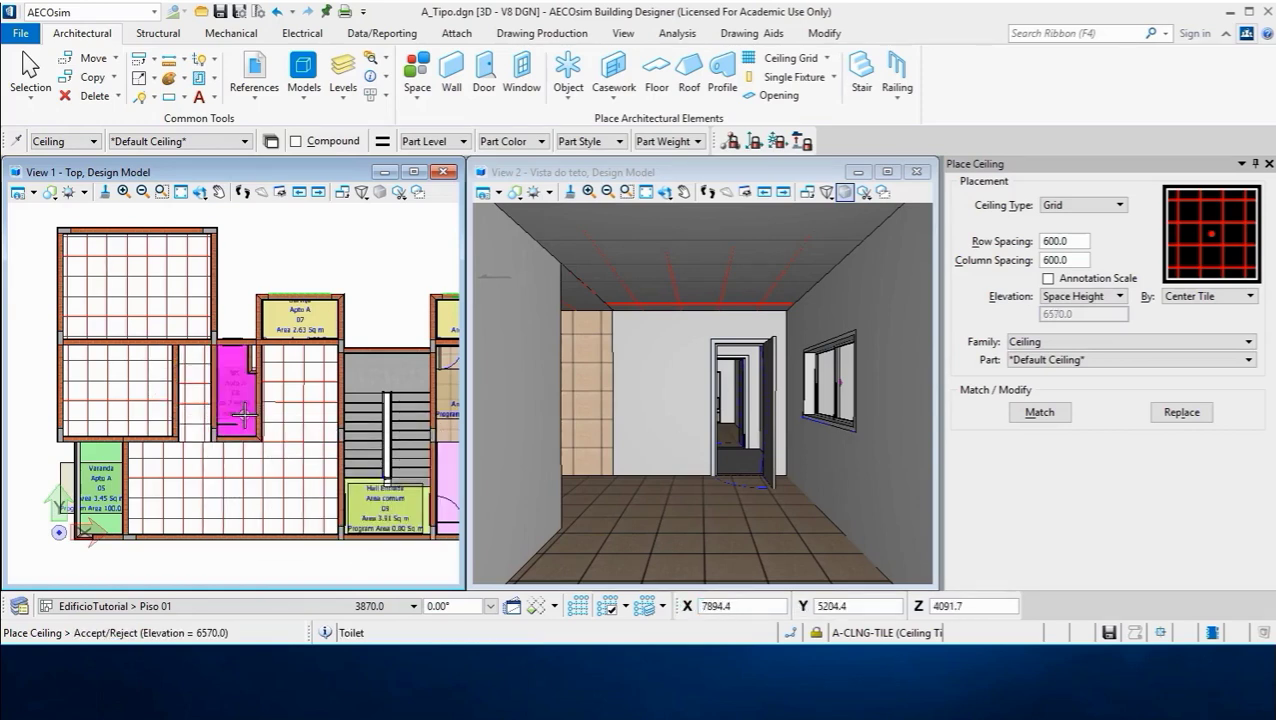
click(245, 412)
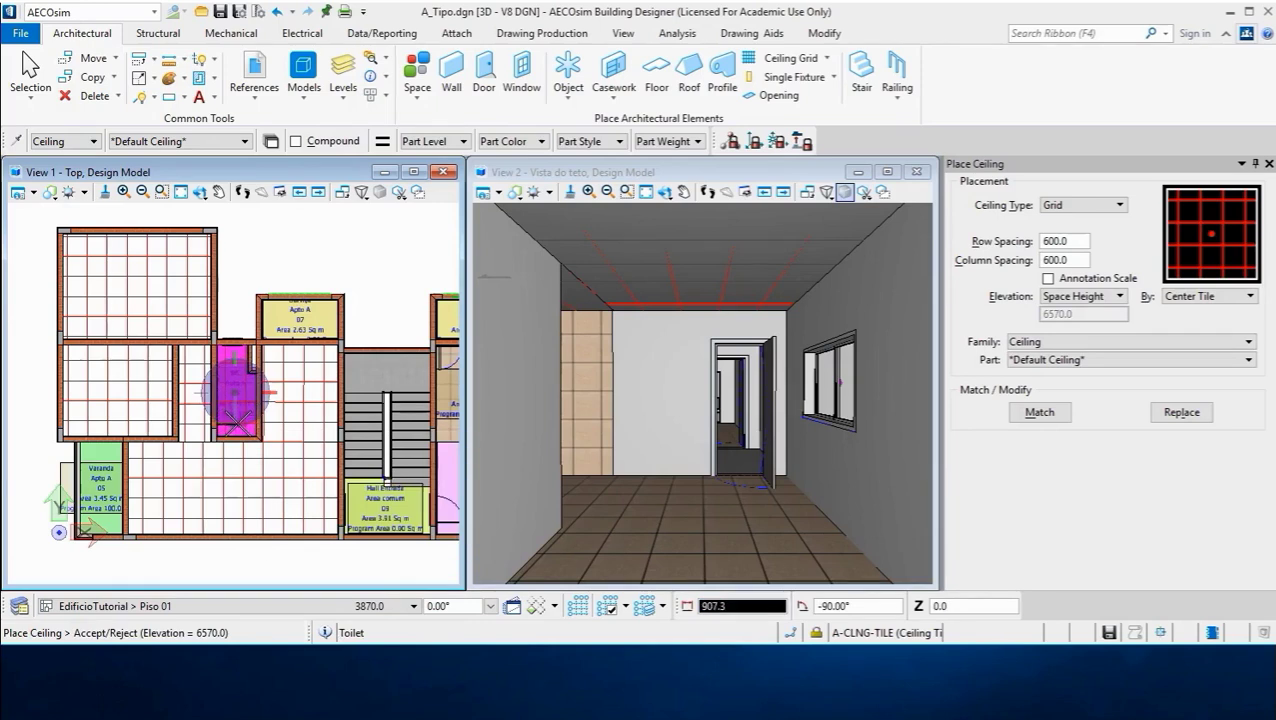
click(301, 318)
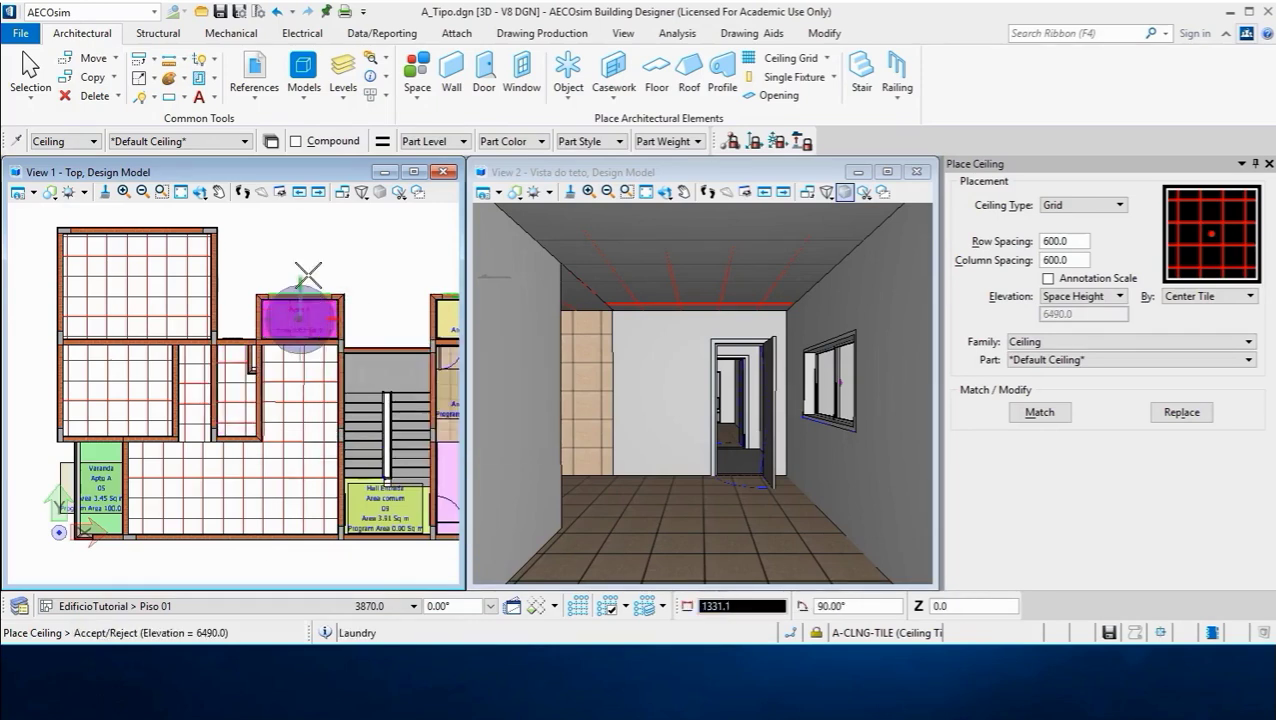
click(308, 273)
- Zoom the view in on the Varanda balcony
scroll(213, 262, down, 1)
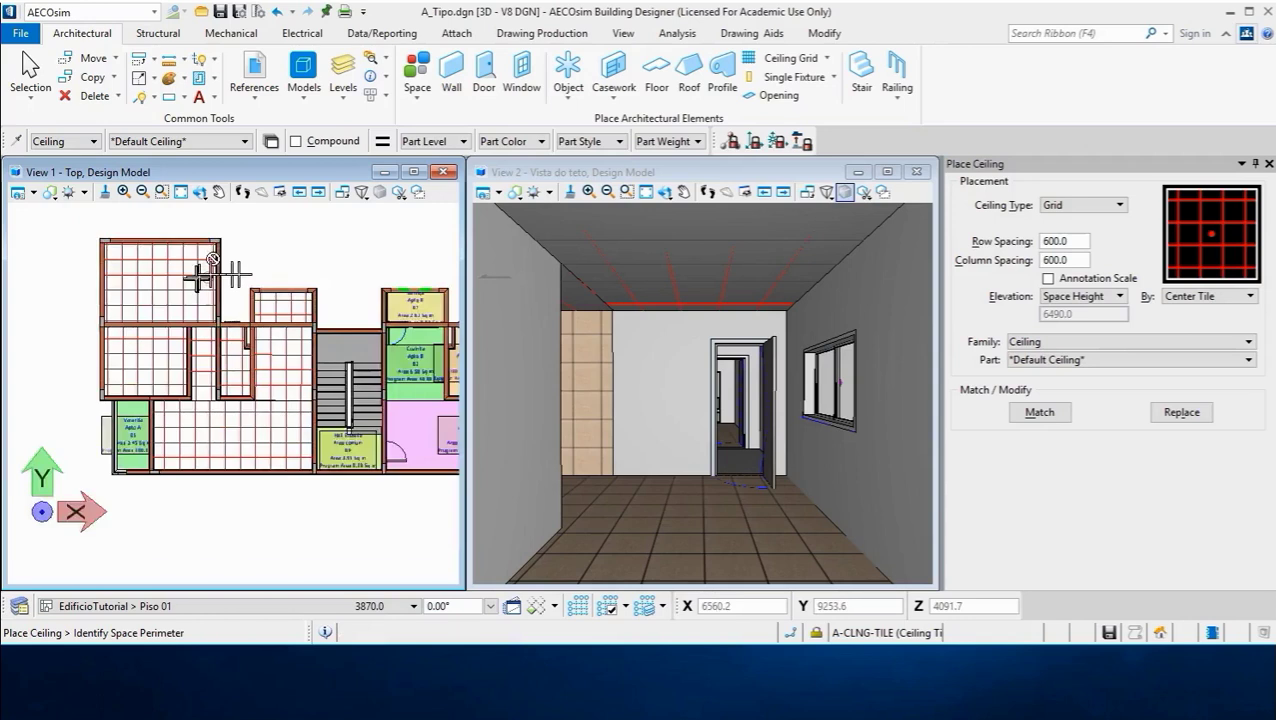
scroll(213, 262, down, 1)
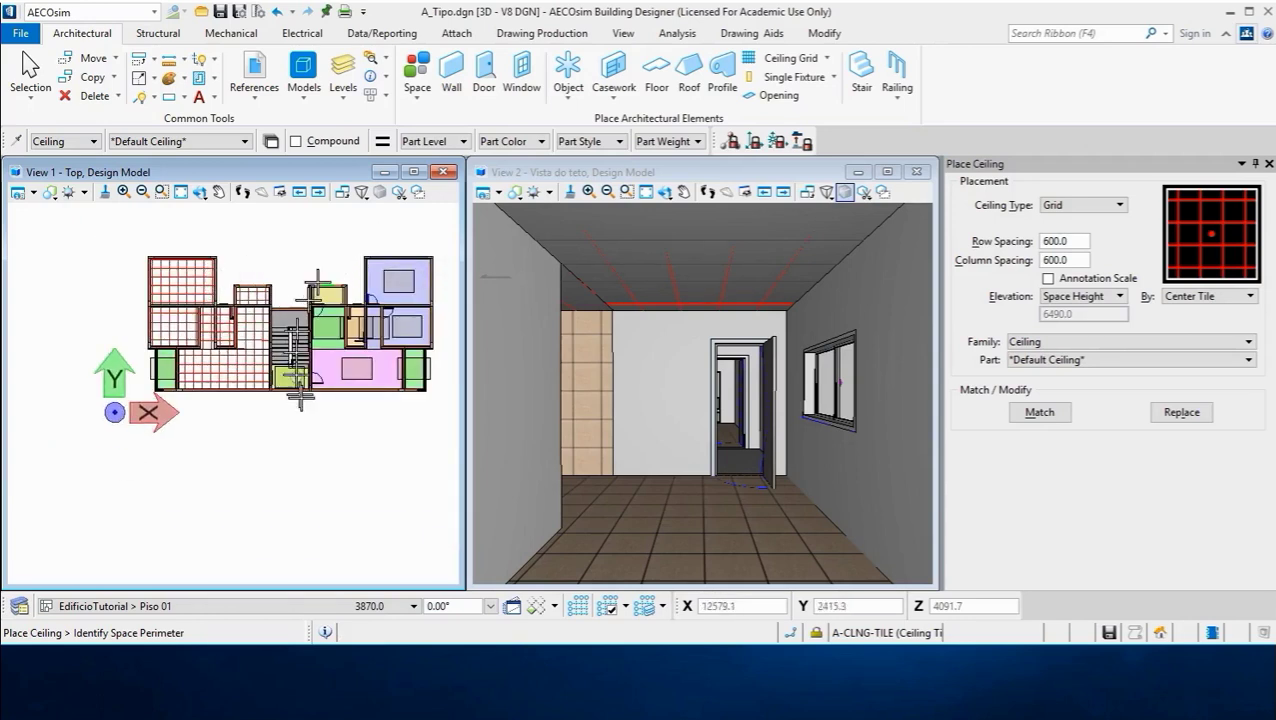
scroll(152, 356, up, 1)
scroll(152, 356, up, 1)
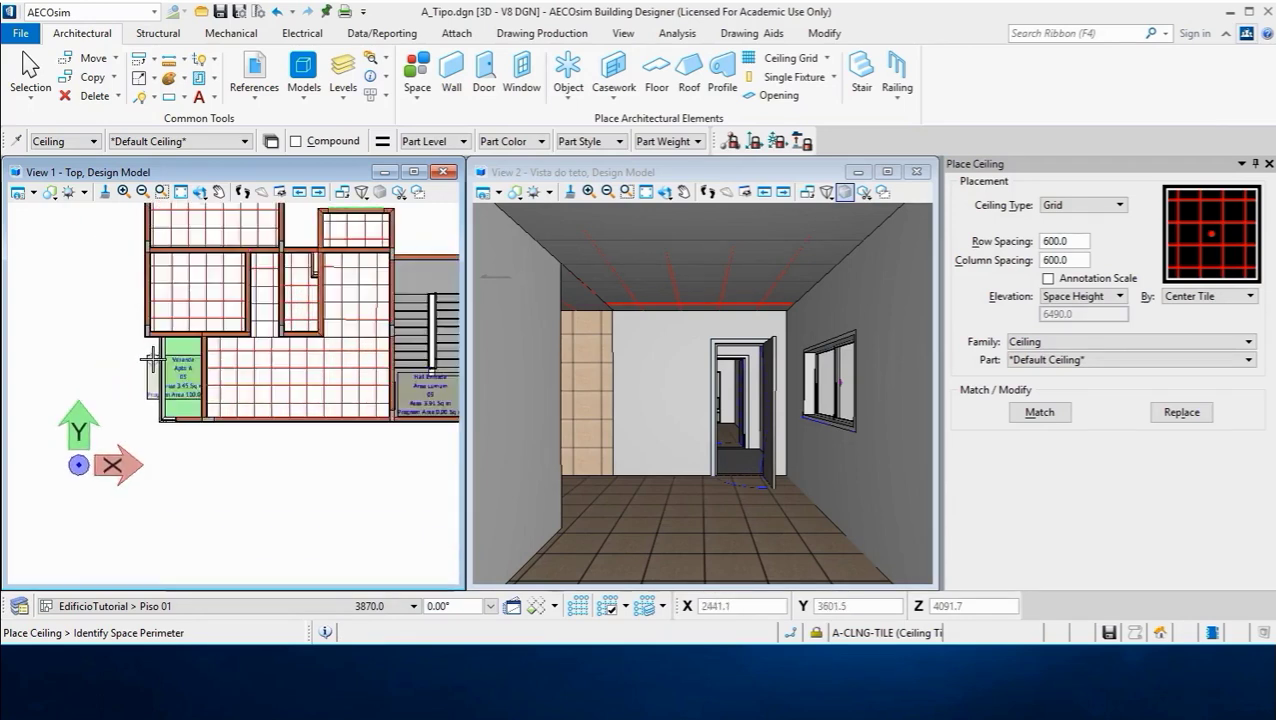
scroll(152, 356, up, 1)
scroll(152, 356, up, 1)
scroll(152, 356, up, 1)
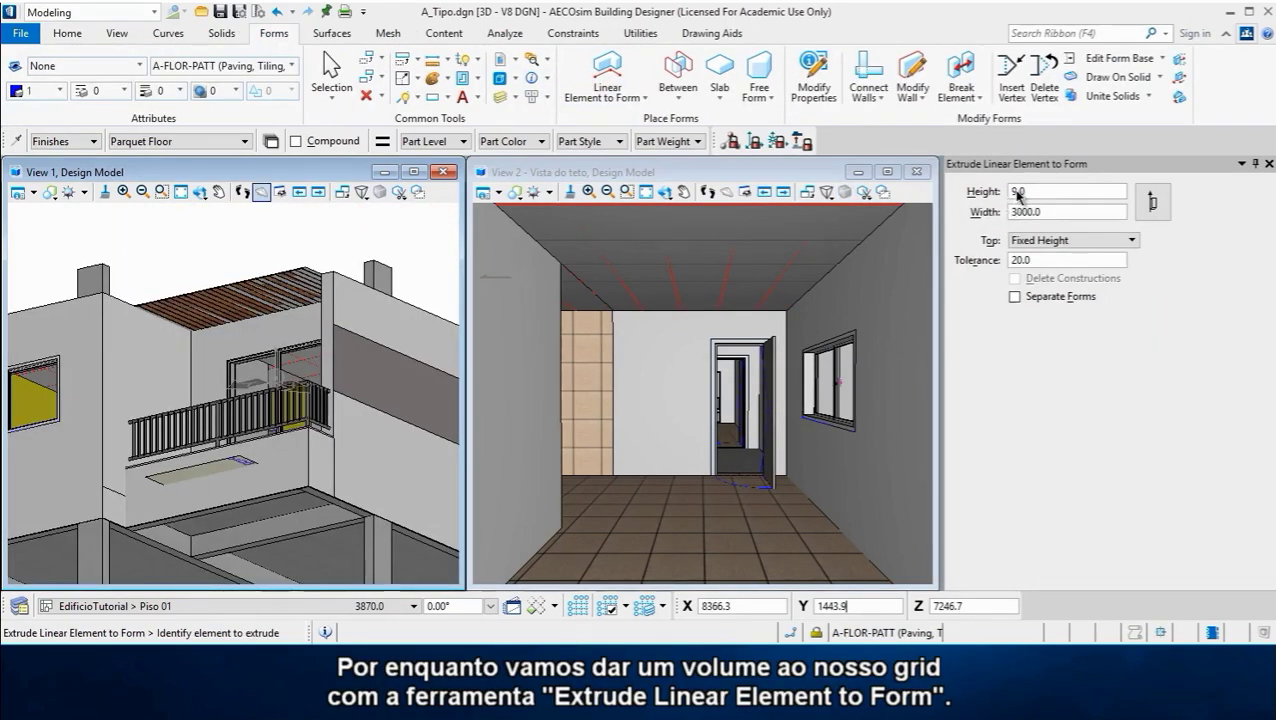
- Extrude the room's ceiling grid in View 2 with height -5 and width 10
click(1015, 193)
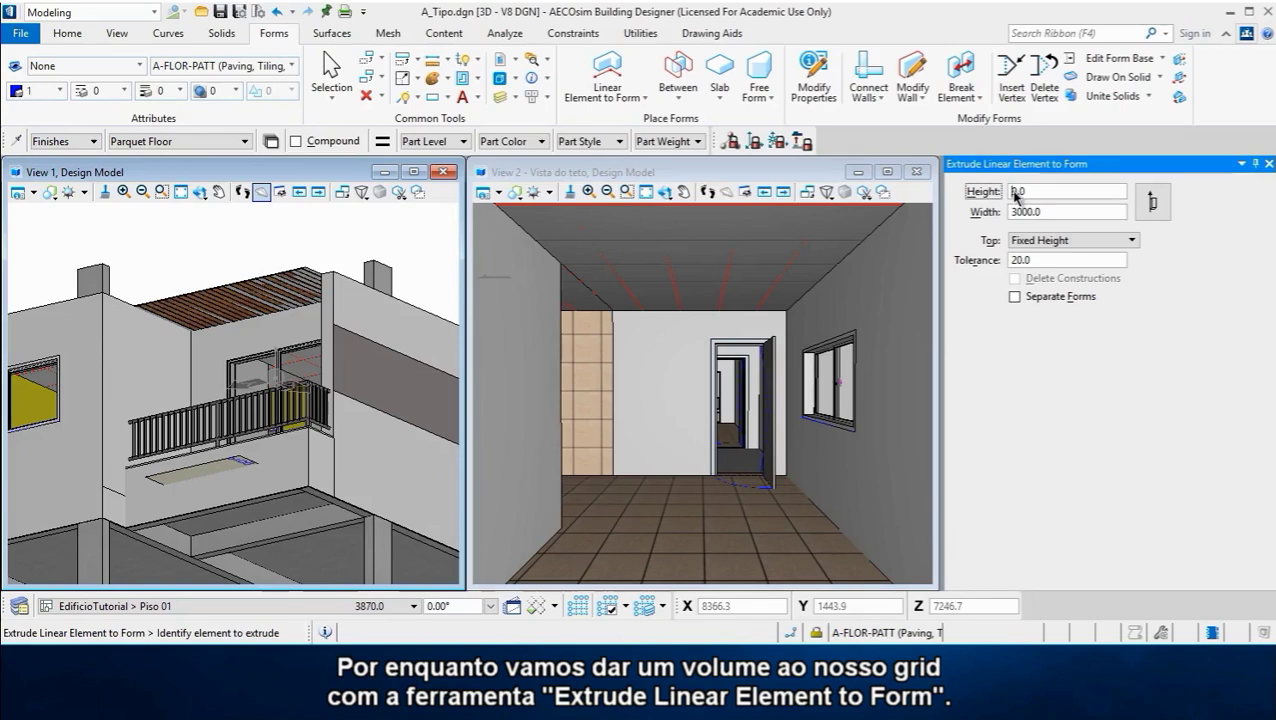
text(-)
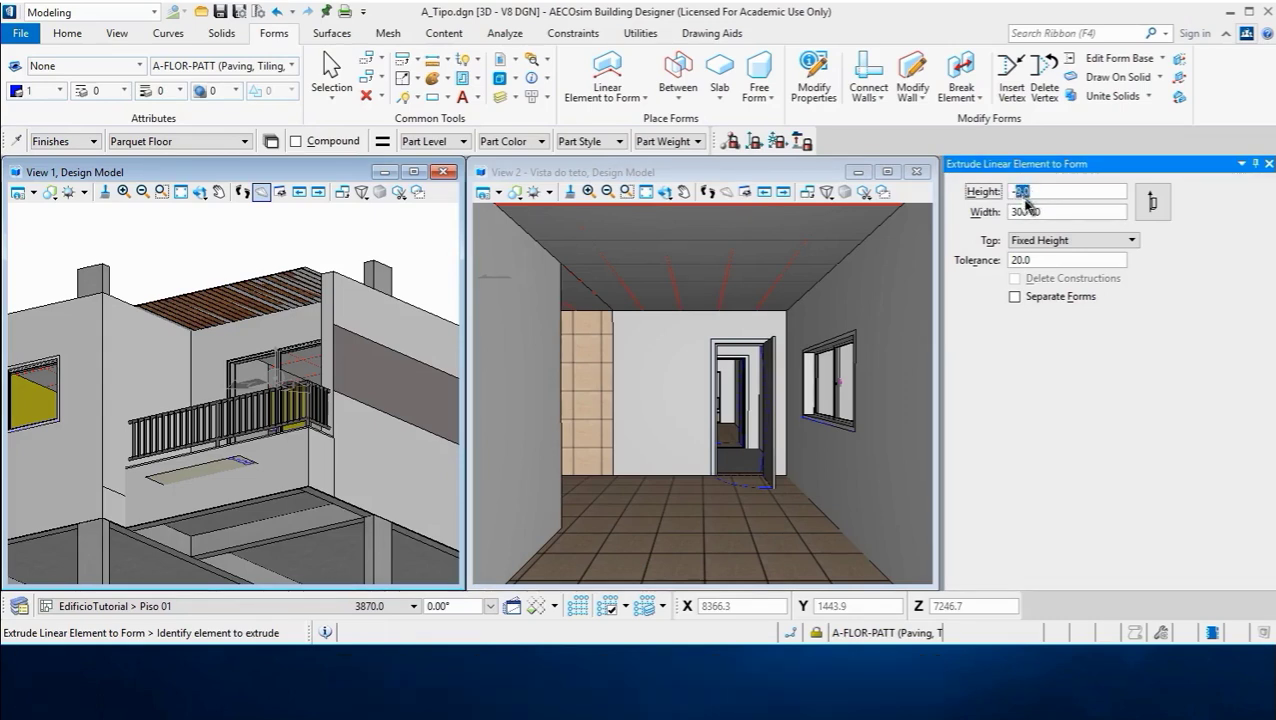
text(5)
click(1025, 212)
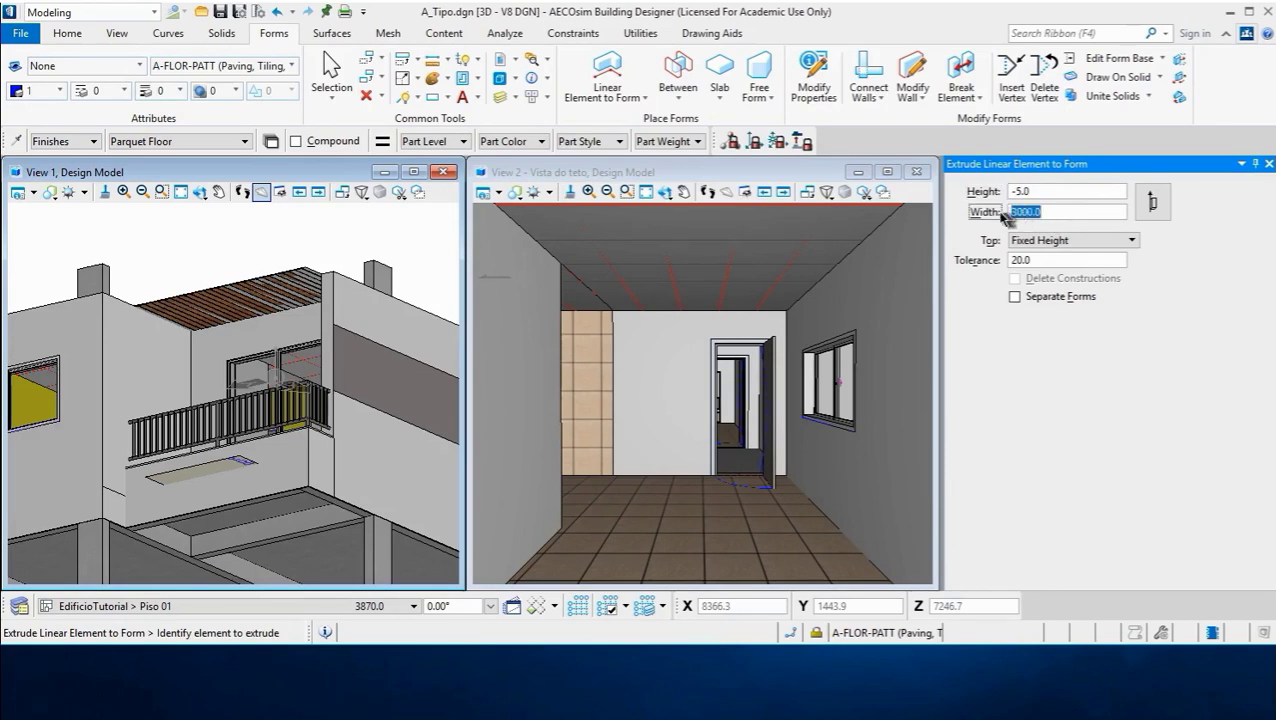
text(10)
key(Return)
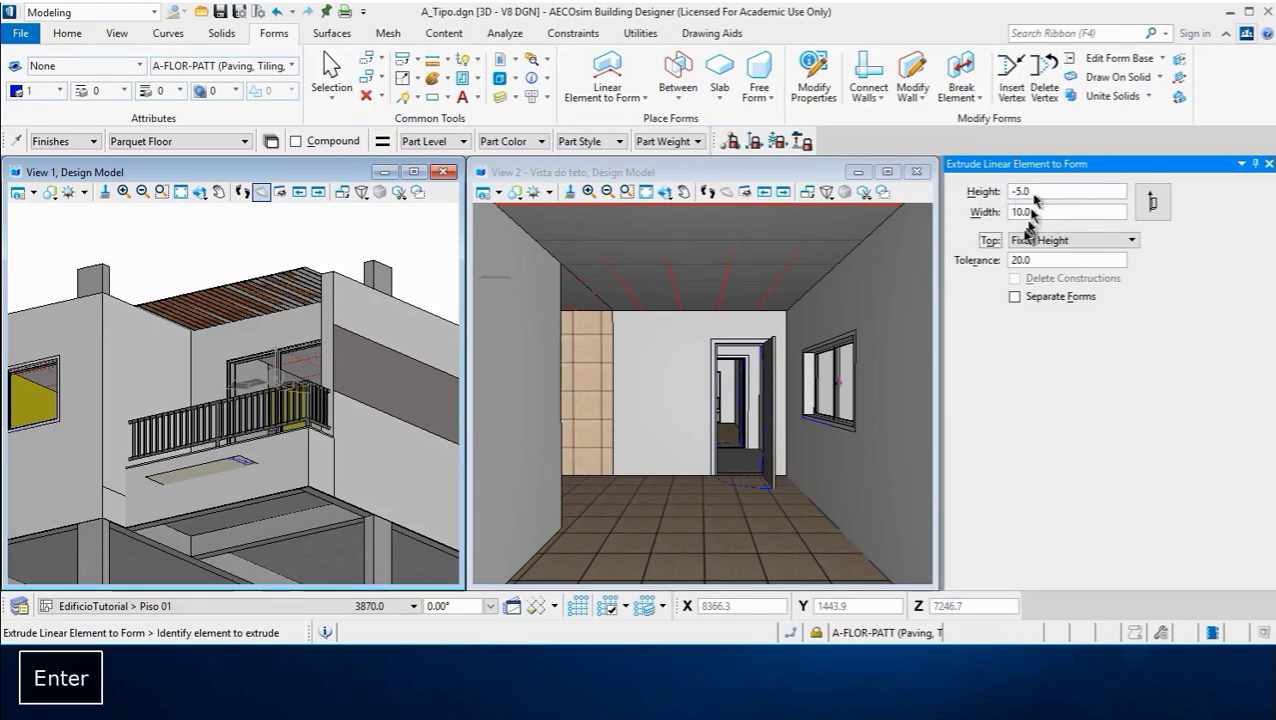
click(768, 264)
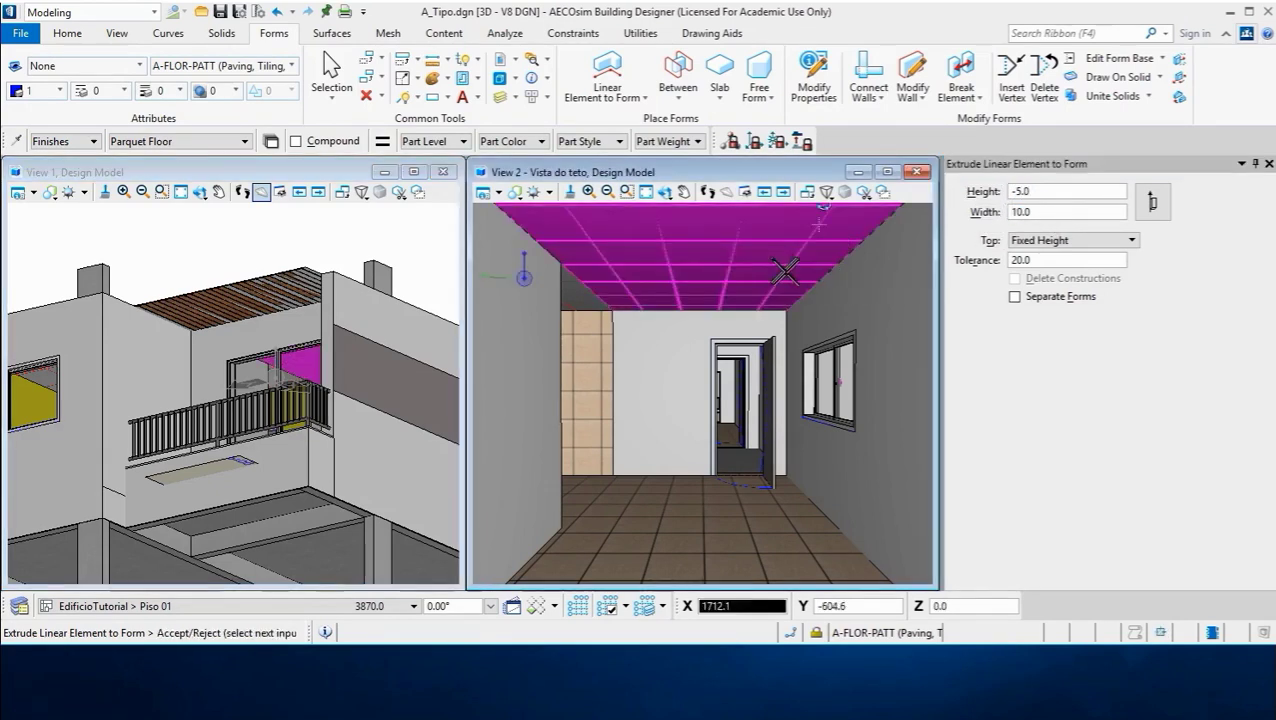
click(772, 268)
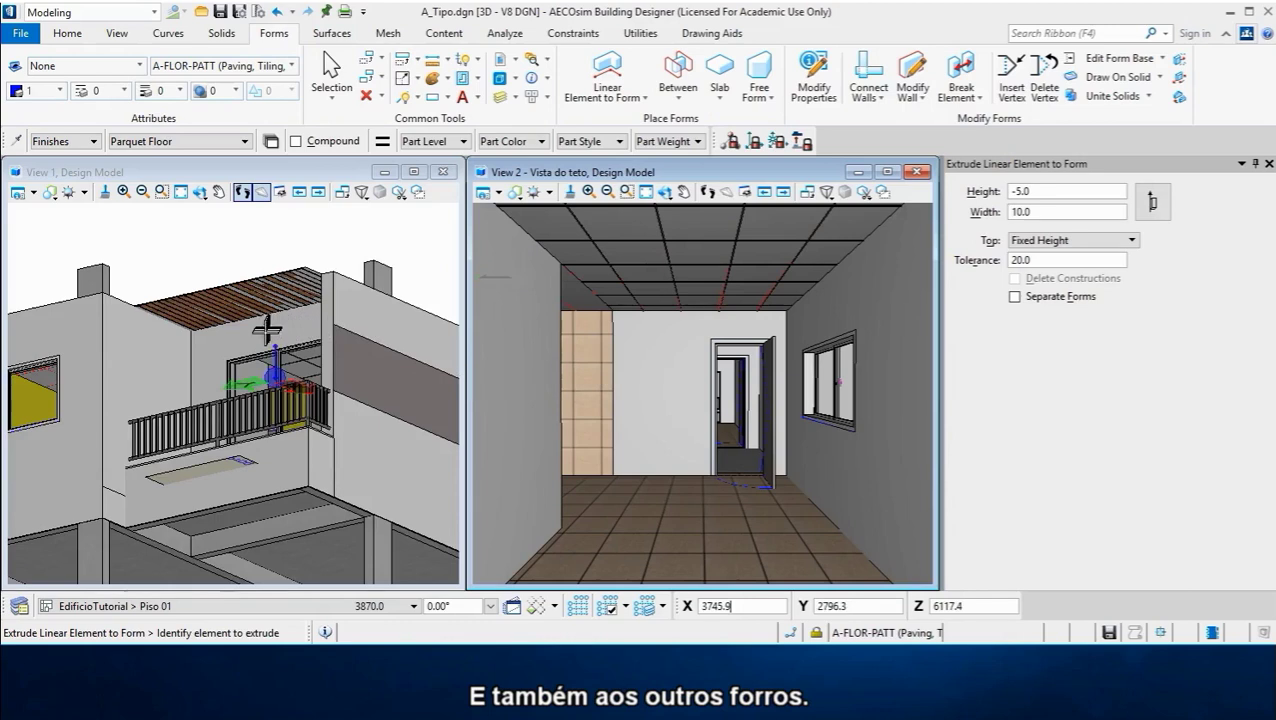
- Rotate to a top view and extrude each remaining room's ceiling grid in turn
shift+middle_drag(300, 330, 316, 480)
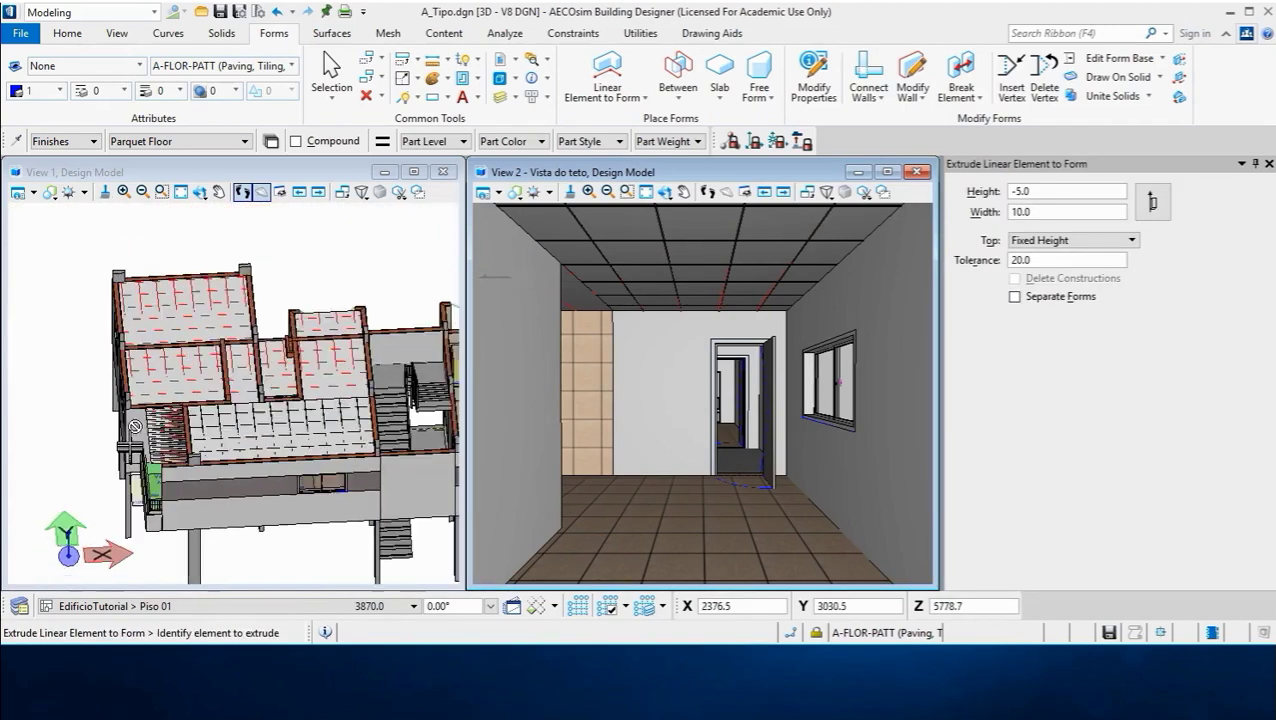
click(190, 318)
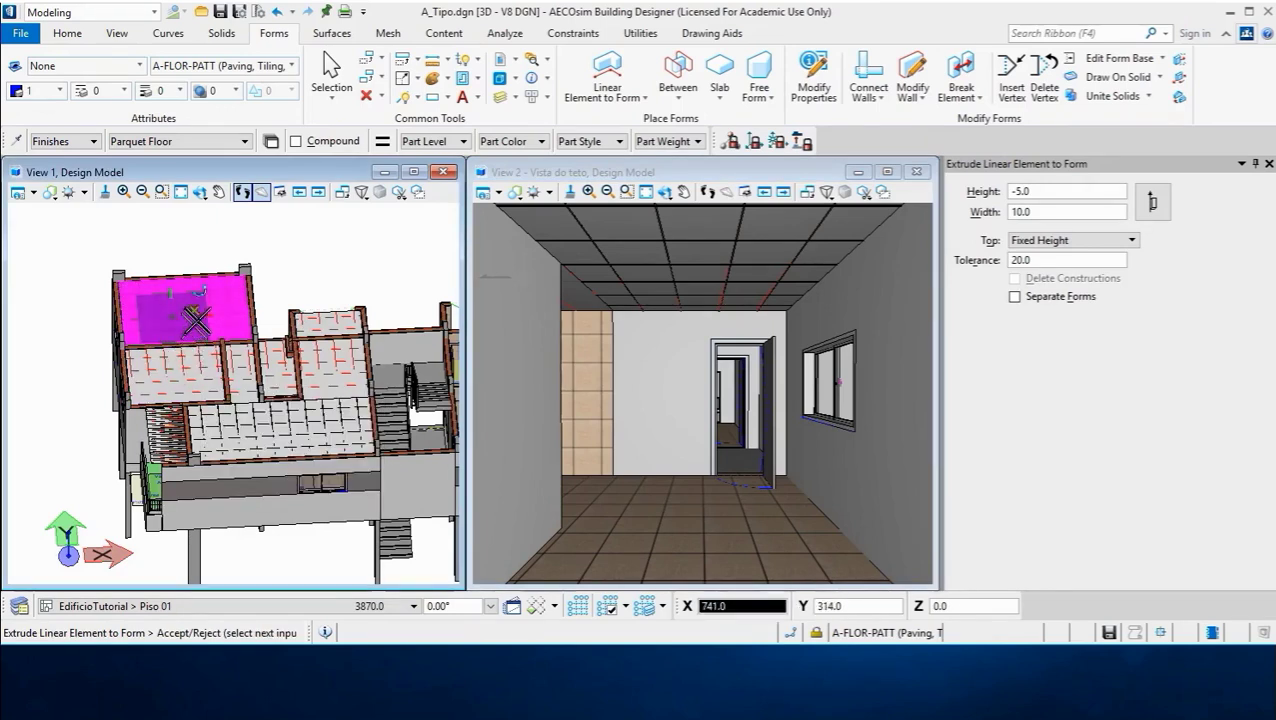
click(182, 366)
click(182, 363)
click(182, 363)
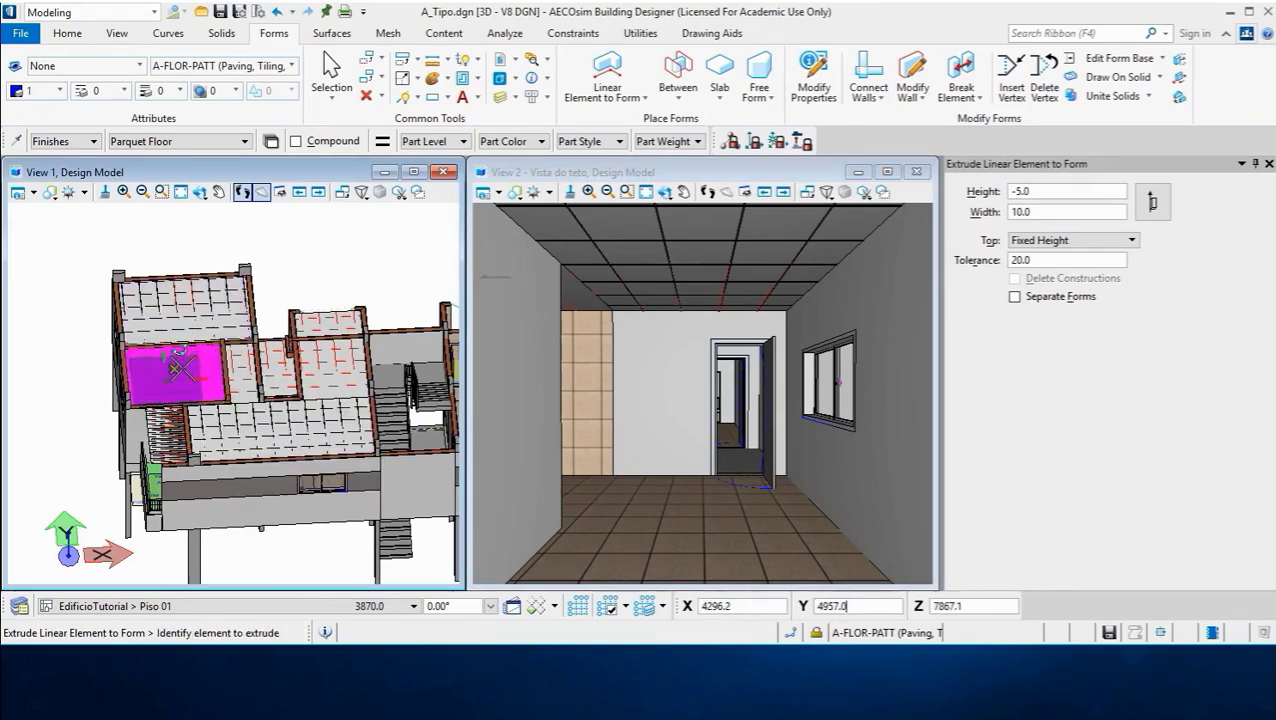
click(266, 376)
click(264, 380)
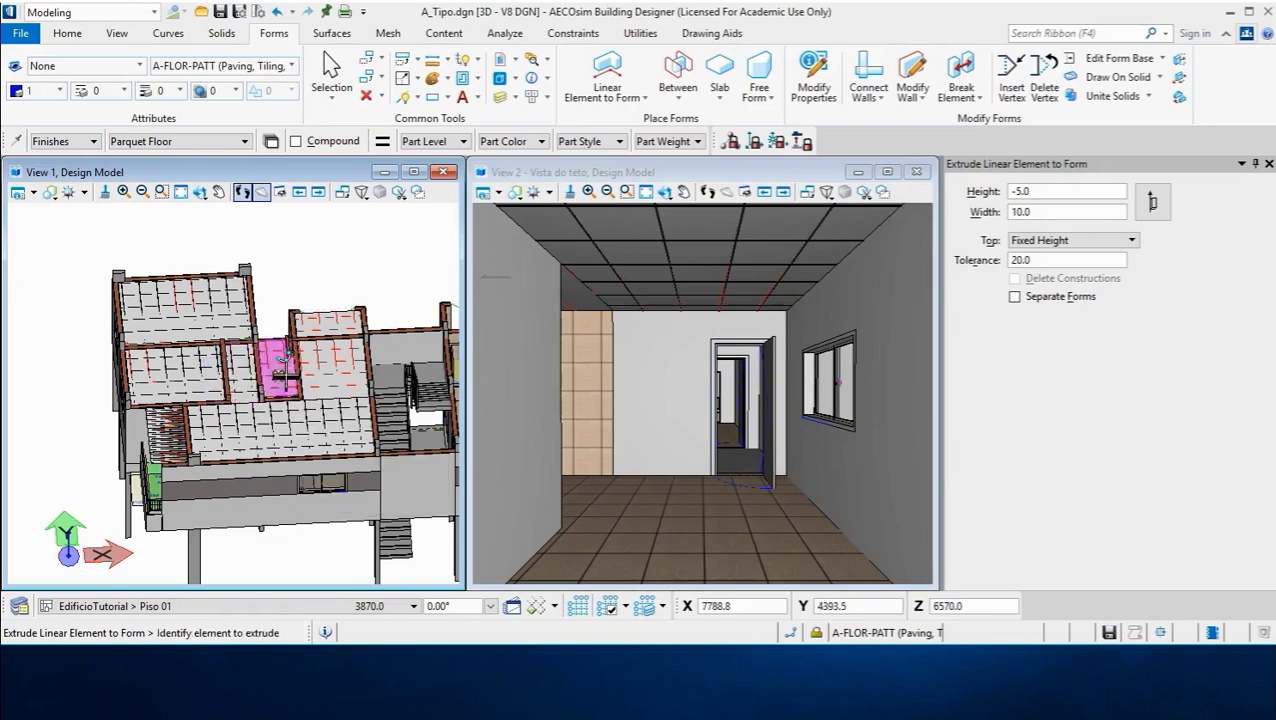
click(285, 370)
click(285, 370)
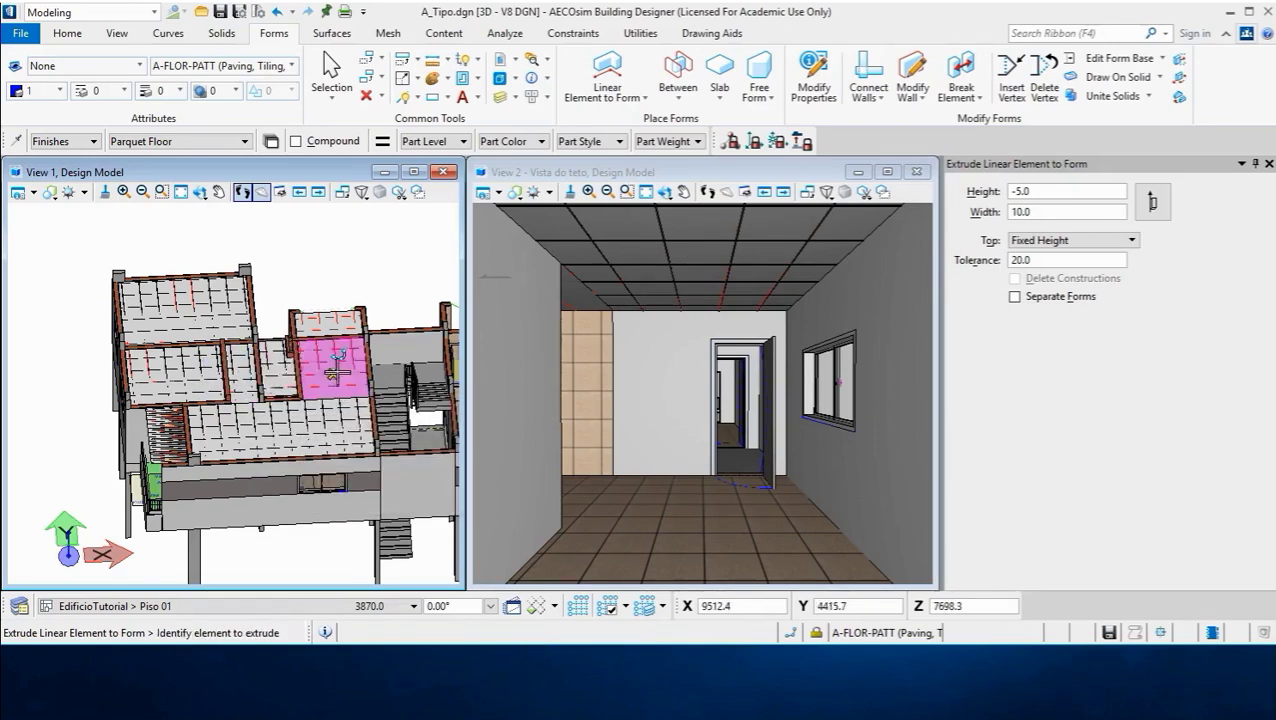
click(336, 368)
click(335, 364)
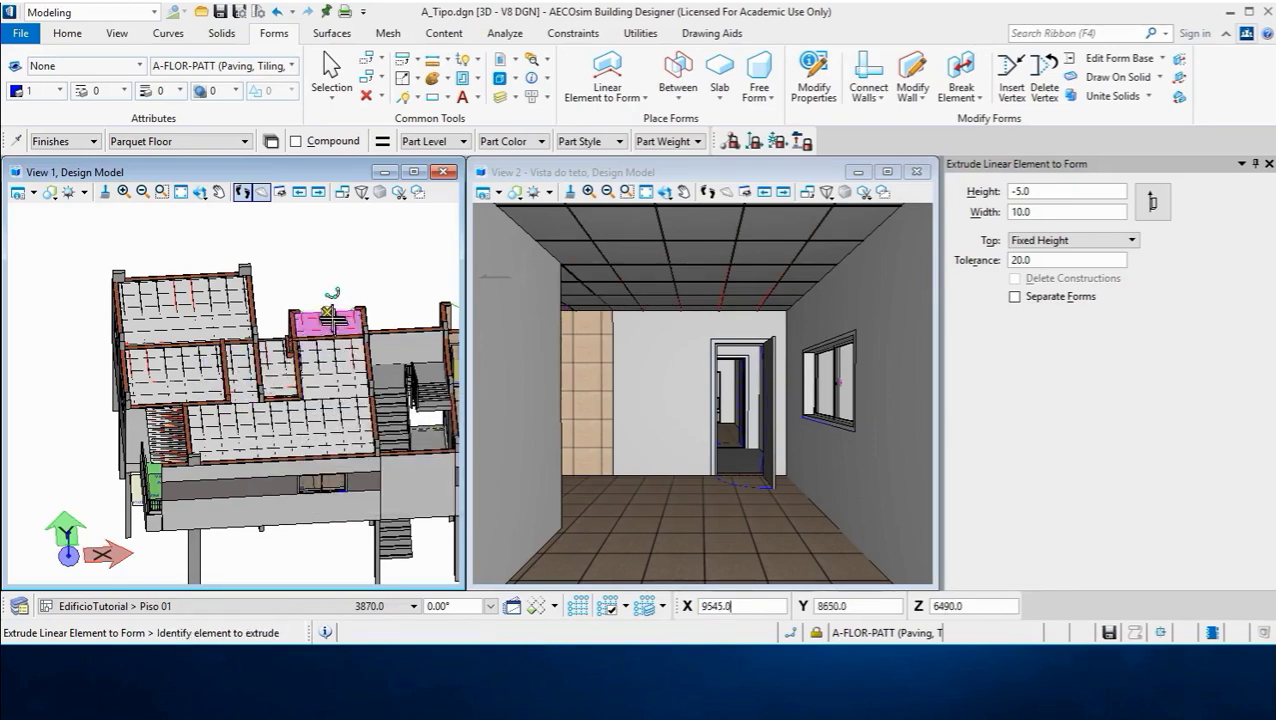
click(333, 320)
click(333, 318)
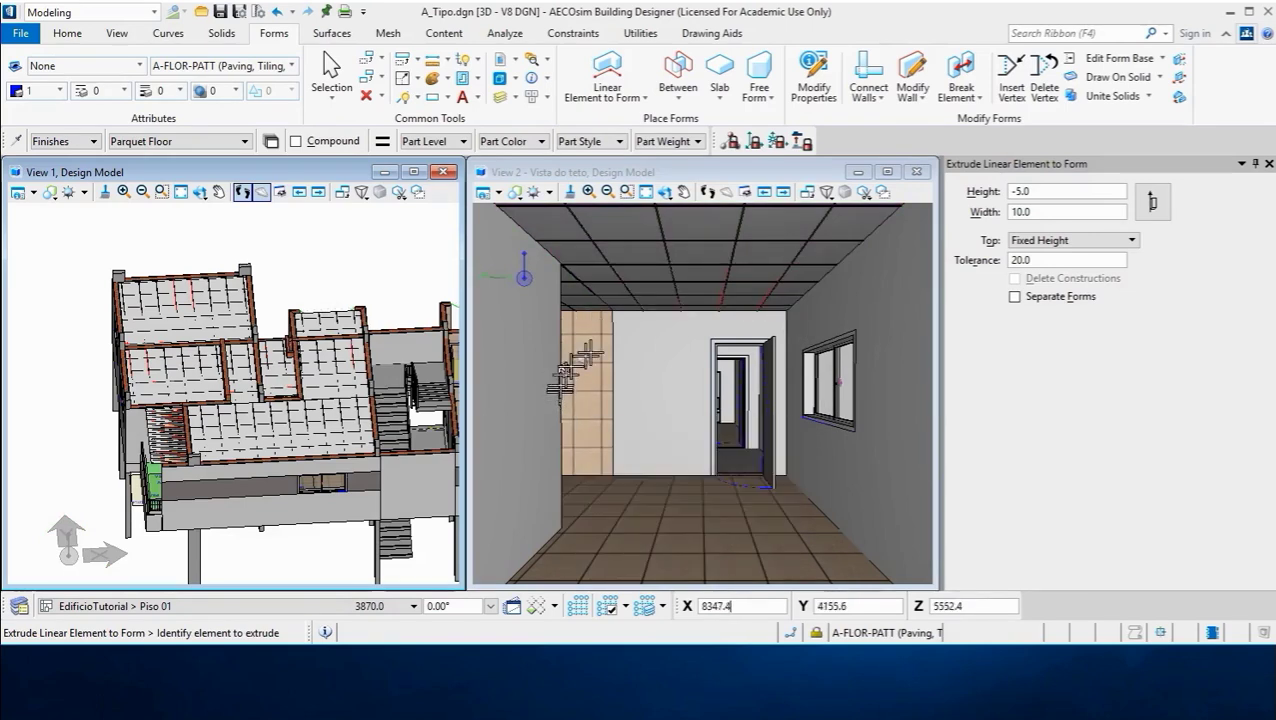
- Open the interior render results and move the render window clear of the views
click(845, 191)
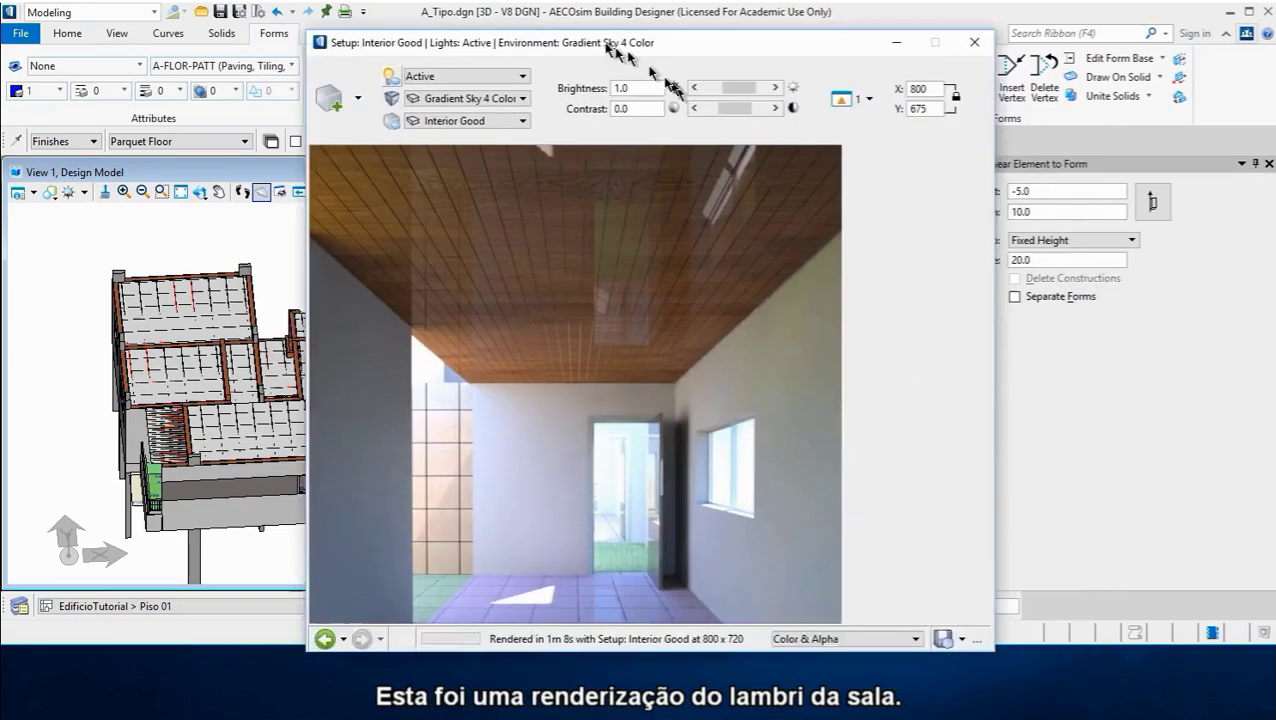
drag(608, 47, 490, 0)
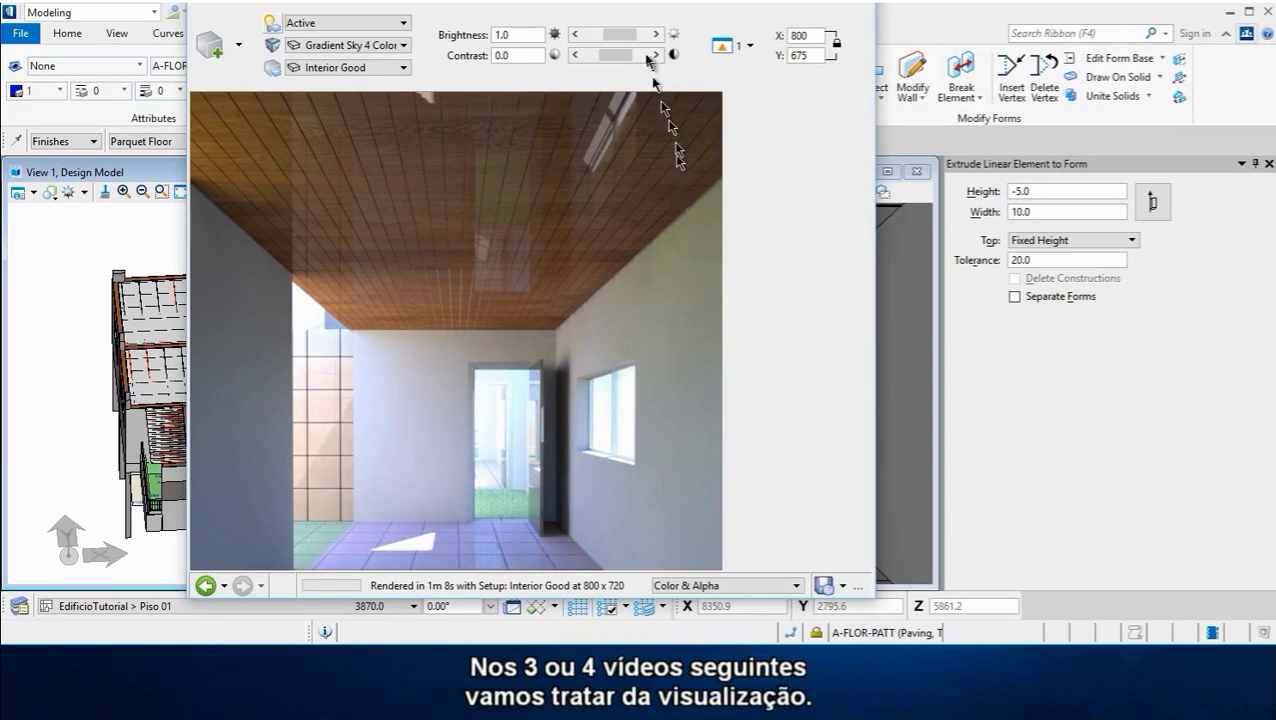
drag(613, 3, 613, 27)
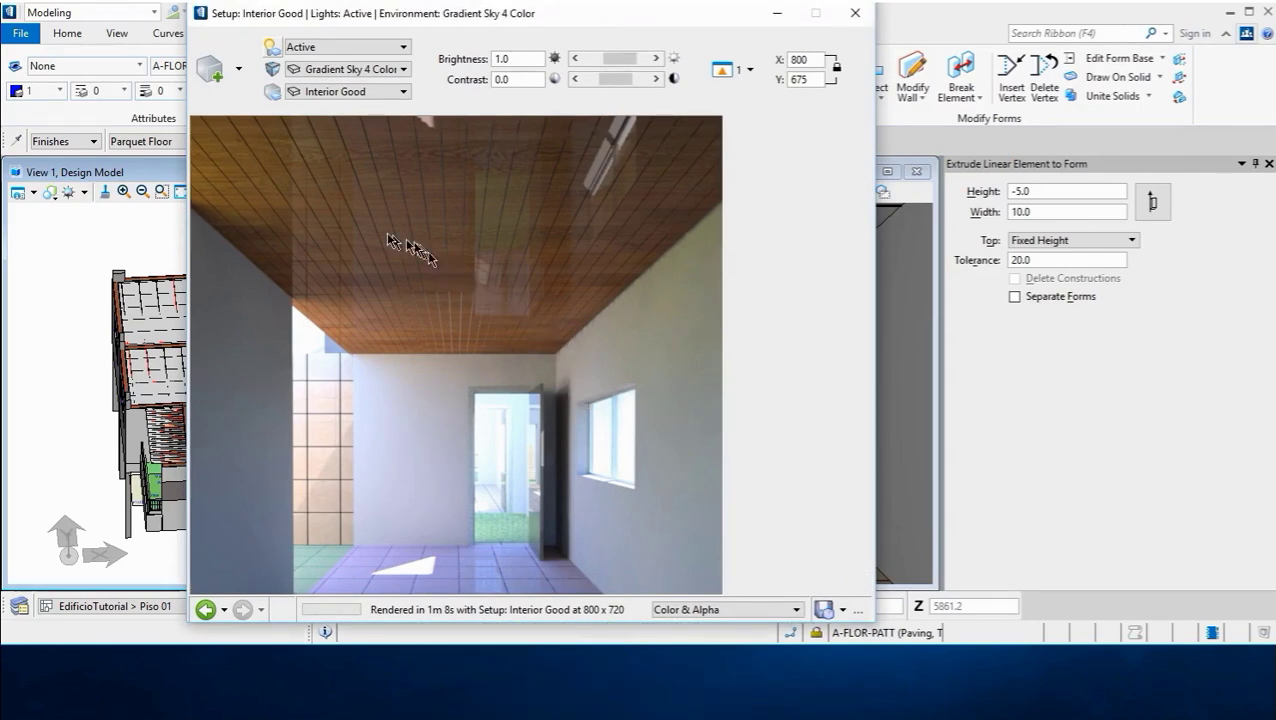
- Zoom in and back out on the render to inspect the wood-slat ceiling
scroll(362, 234, up, 2)
scroll(399, 234, up, 2)
scroll(418, 243, up, 2)
scroll(418, 243, up, 1)
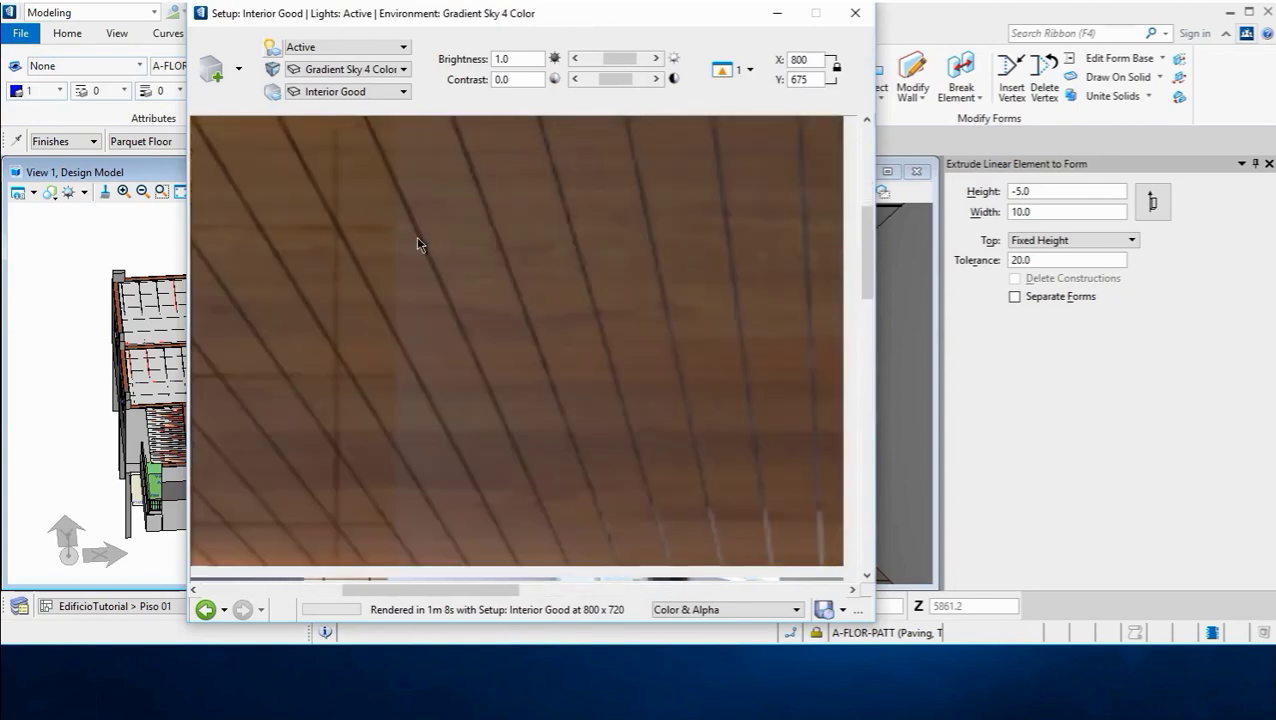
scroll(418, 240, up, 1)
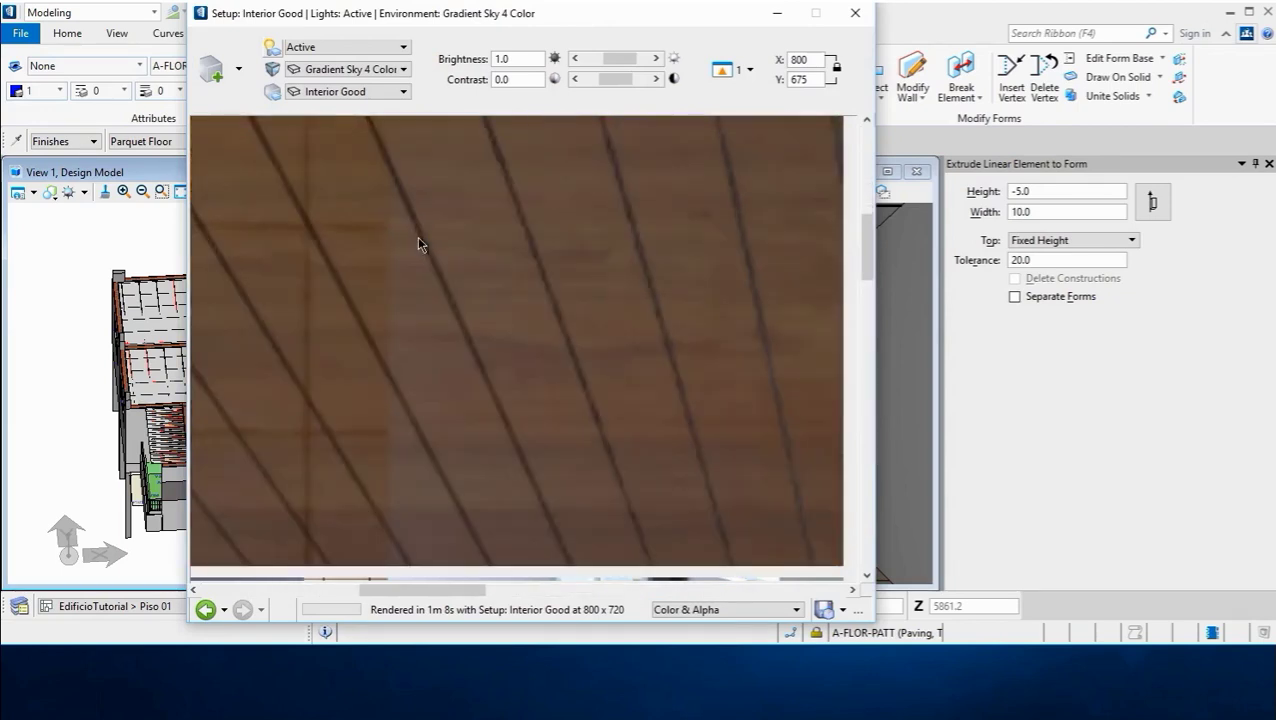
scroll(420, 243, down, 1)
scroll(432, 252, down, 1)
scroll(450, 261, down, 1)
scroll(456, 262, down, 1)
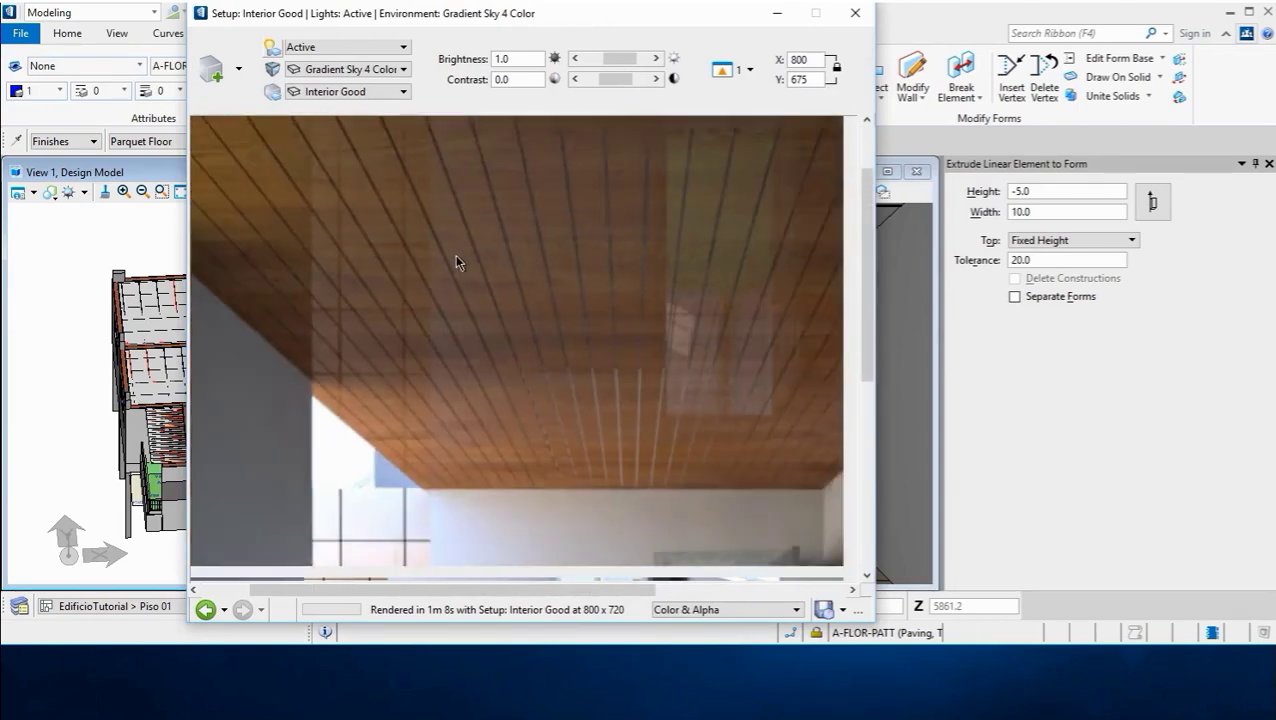
scroll(455, 262, down, 1)
scroll(456, 262, down, 1)
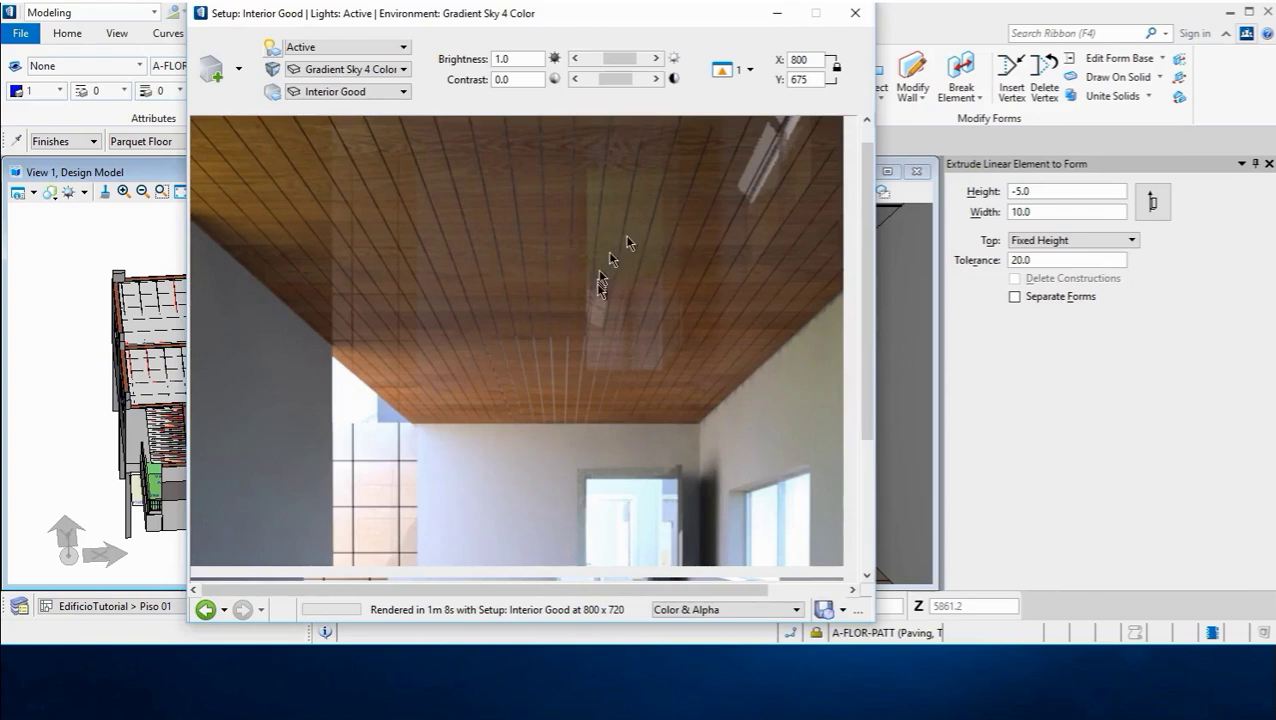
scroll(598, 295, down, 1)
scroll(580, 290, down, 1)
scroll(460, 282, up, 1)
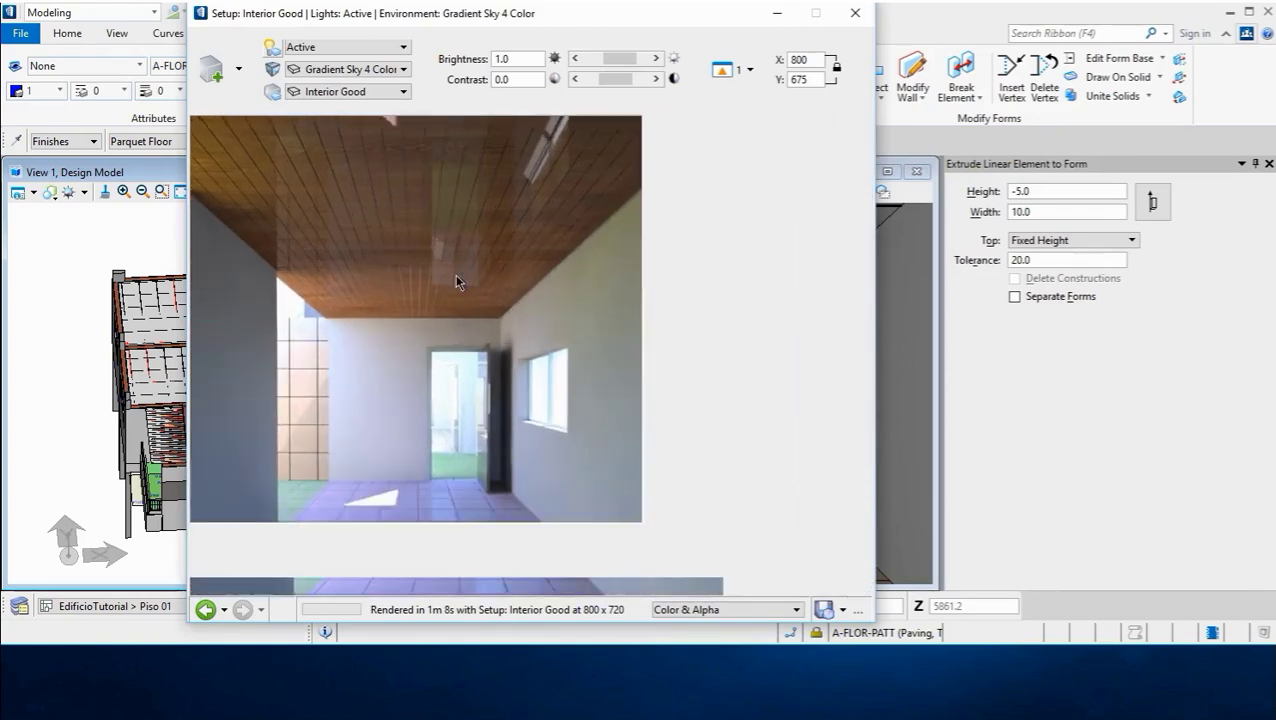
scroll(456, 282, up, 1)
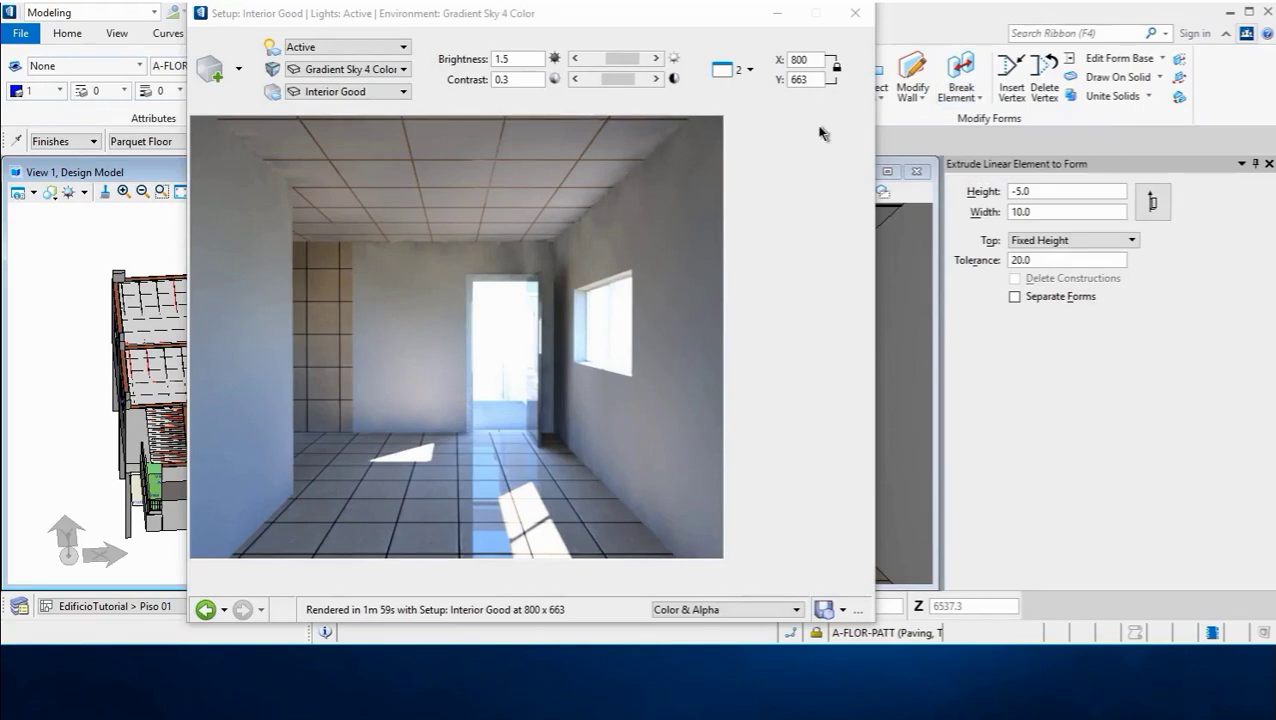
- Nudge the render window, then zoom in on the tile-grid ceiling and back out
drag(630, 21, 617, 30)
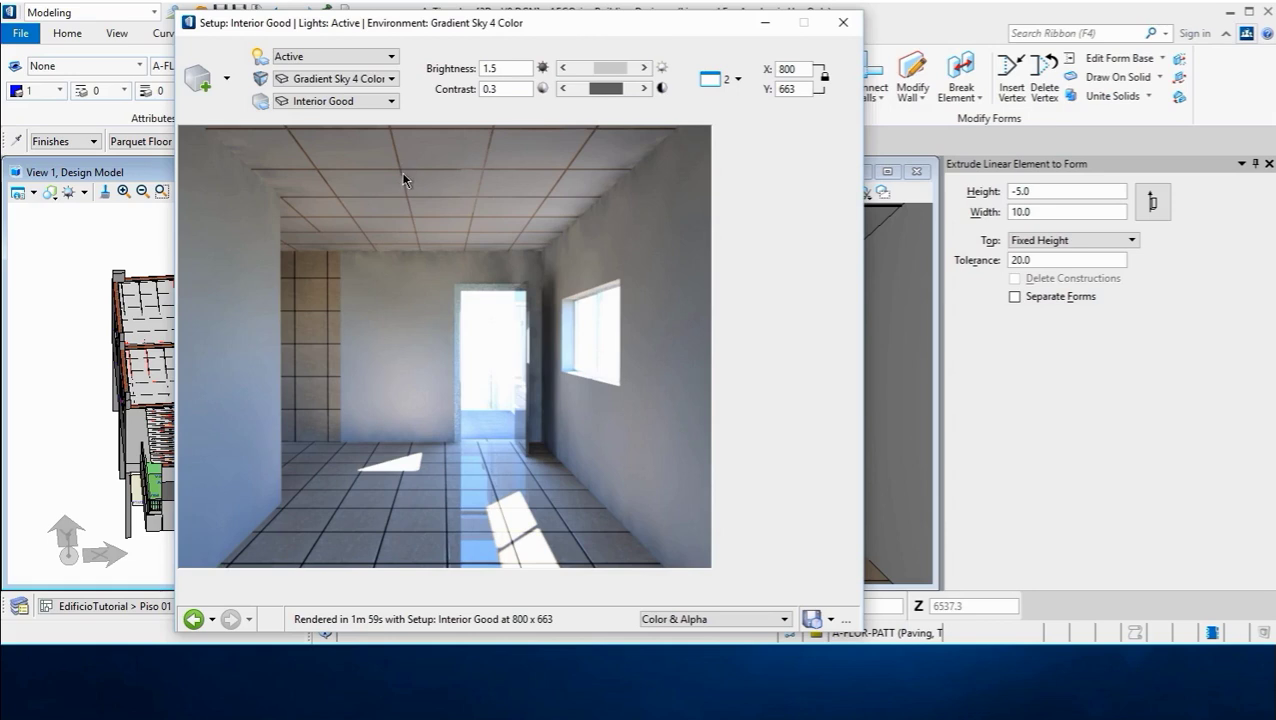
scroll(403, 179, up, 2)
scroll(403, 179, up, 2)
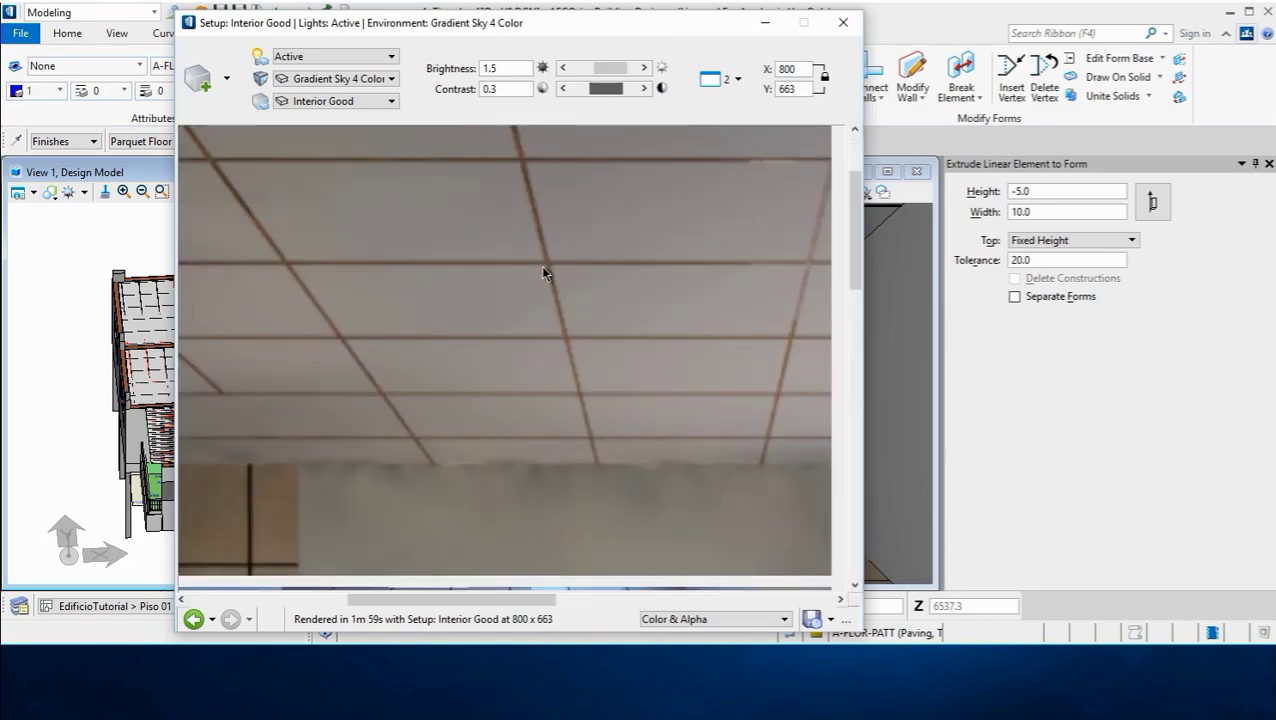
scroll(540, 265, down, 1)
scroll(540, 268, down, 1)
scroll(532, 258, down, 1)
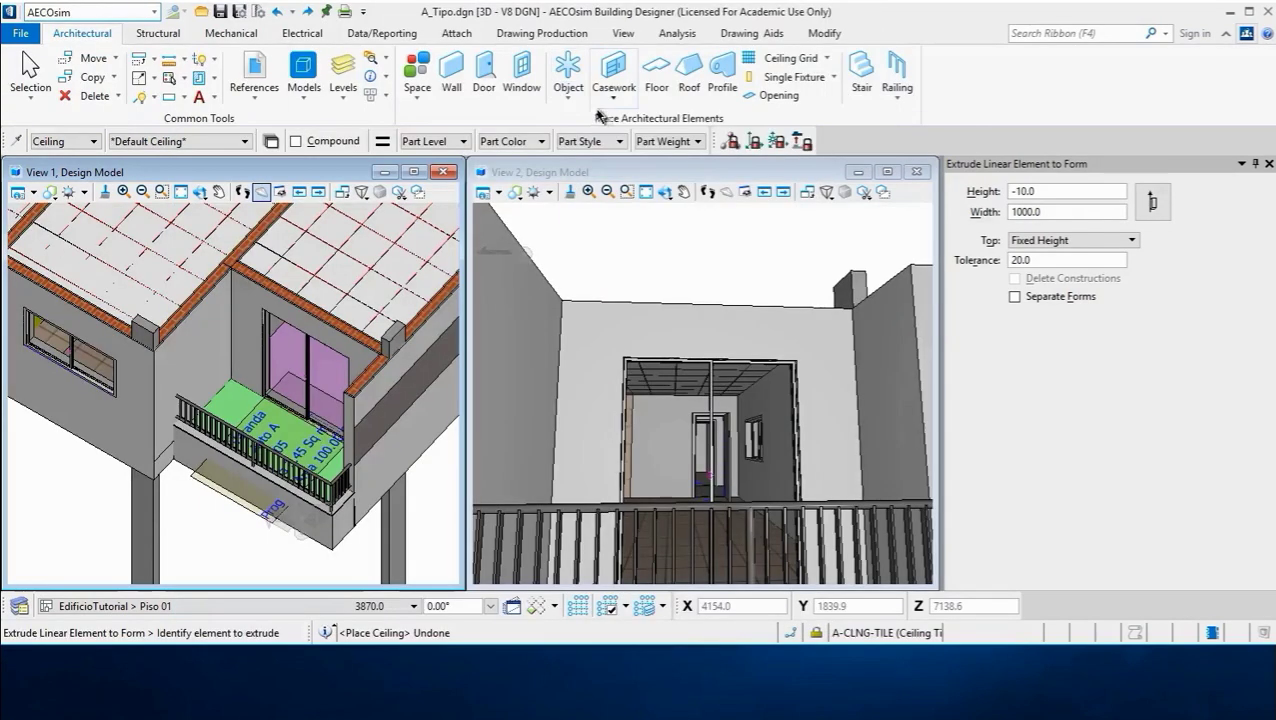
- Place a linear ceiling with 100 spacing over the Balcony space at elevation 6490
click(785, 58)
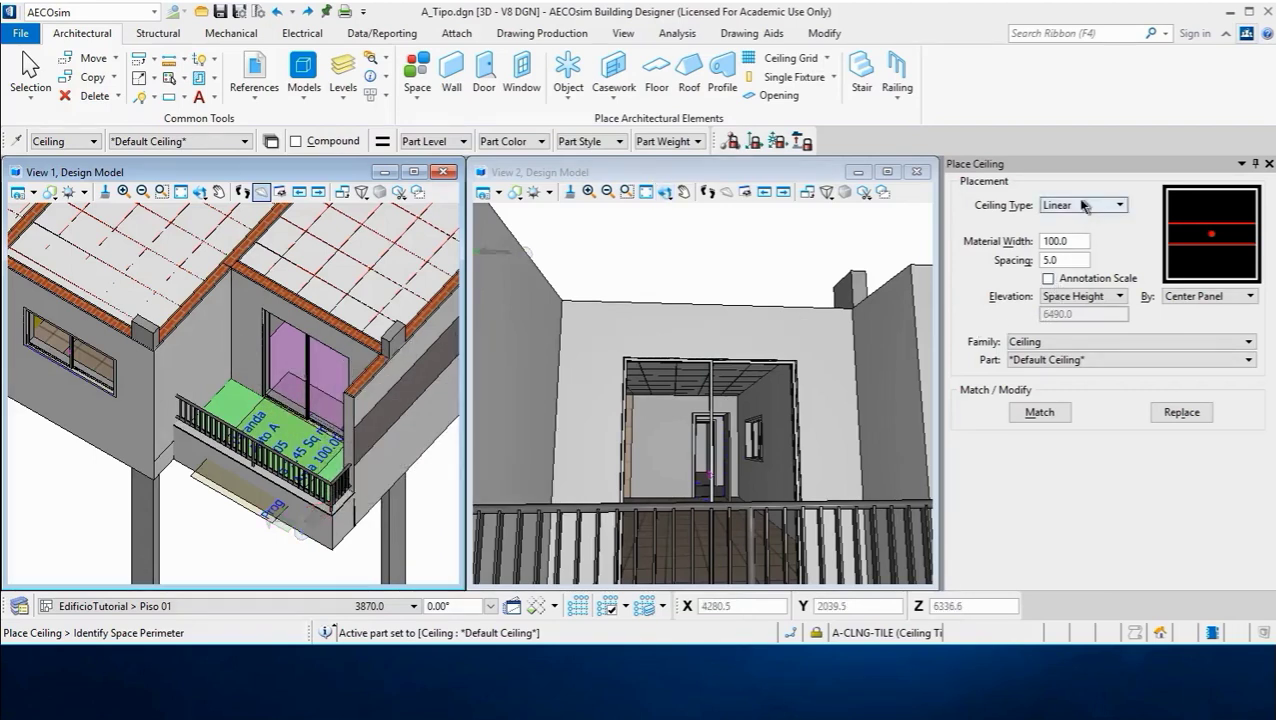
click(1062, 262)
text(100)
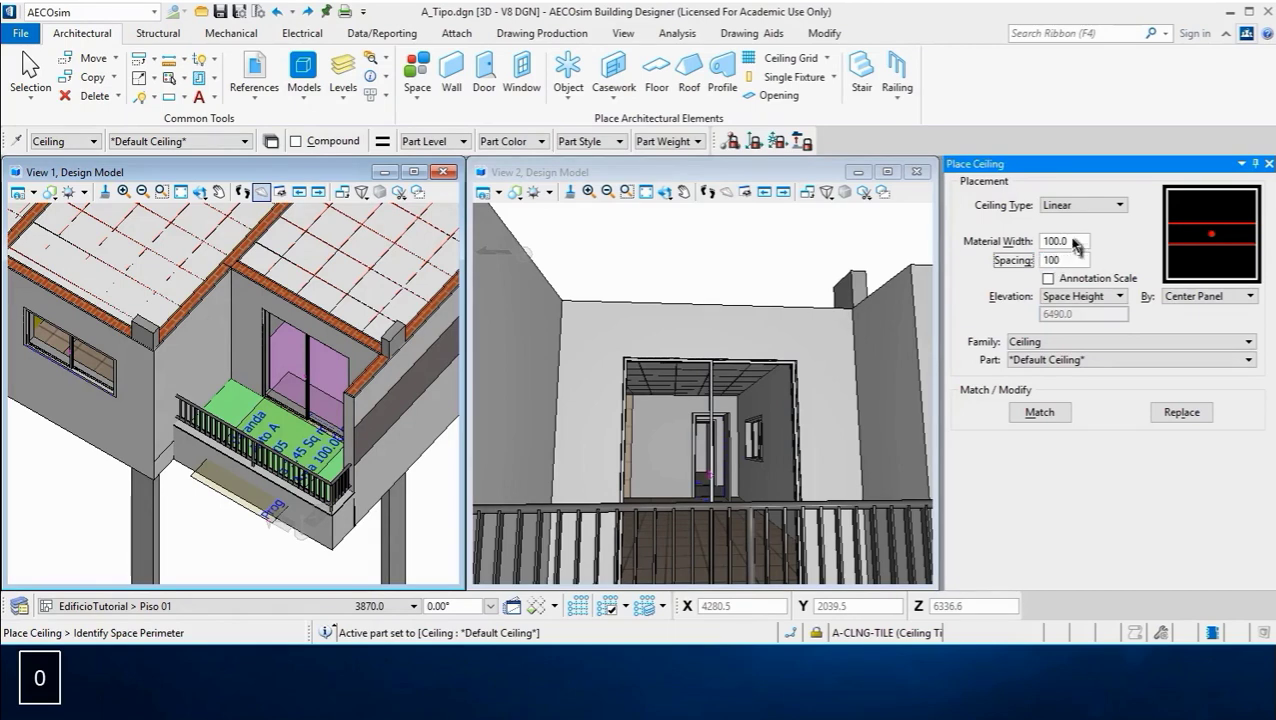
key(Tab)
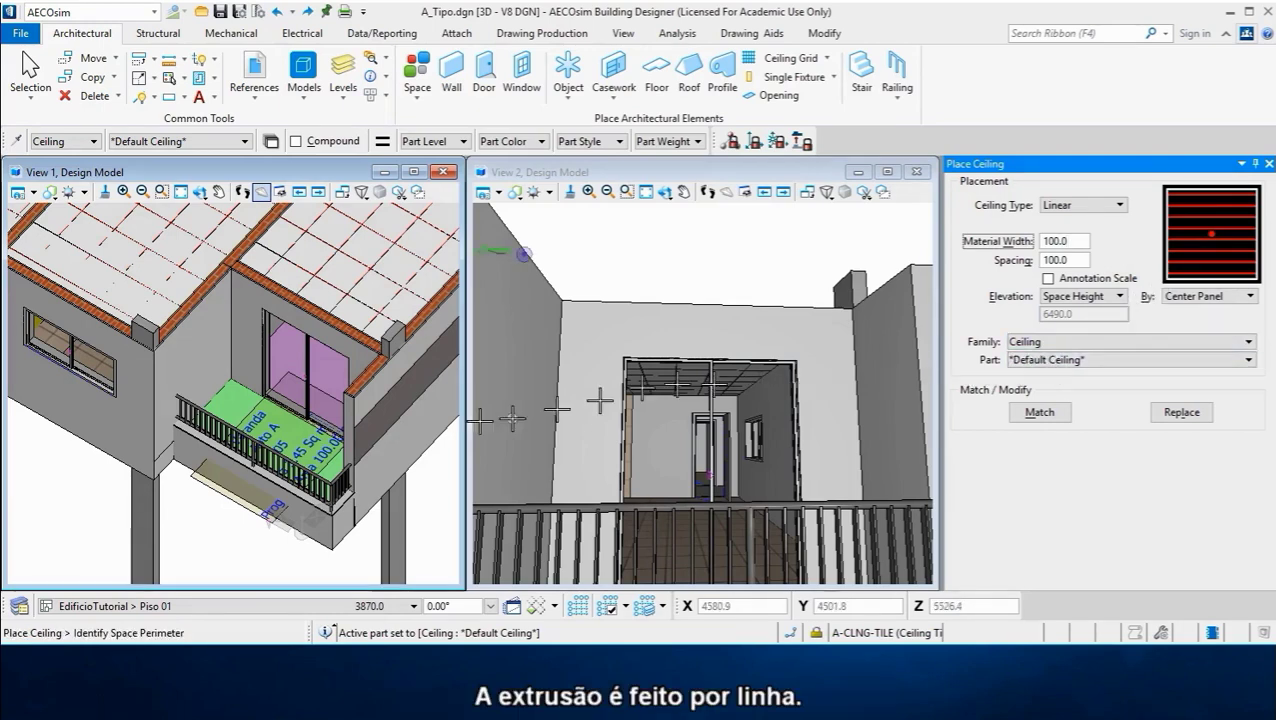
click(254, 414)
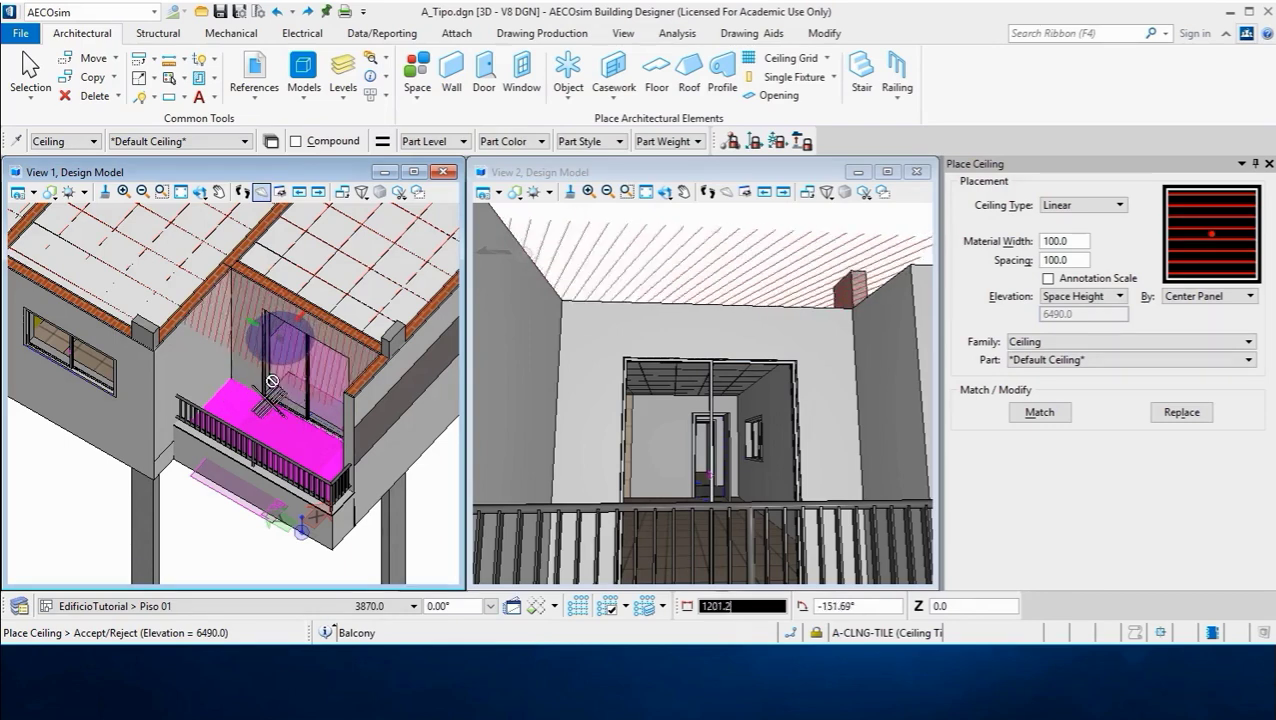
click(234, 386)
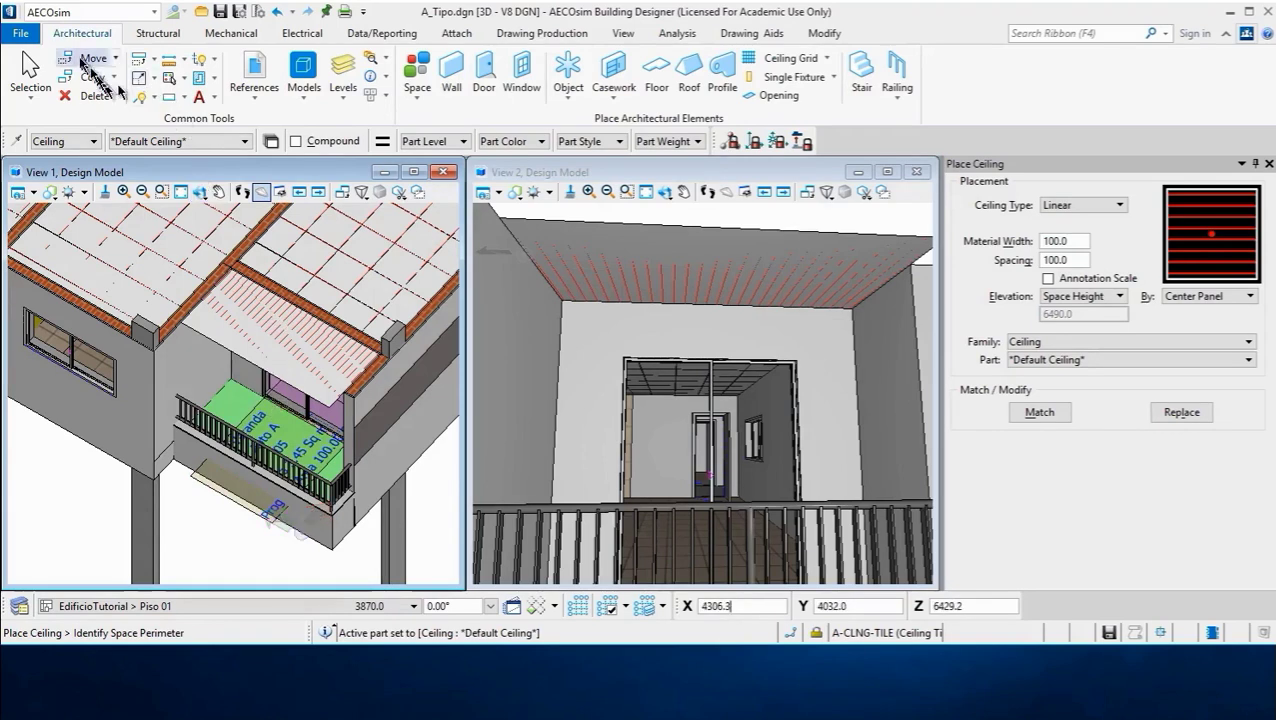
click(45, 12)
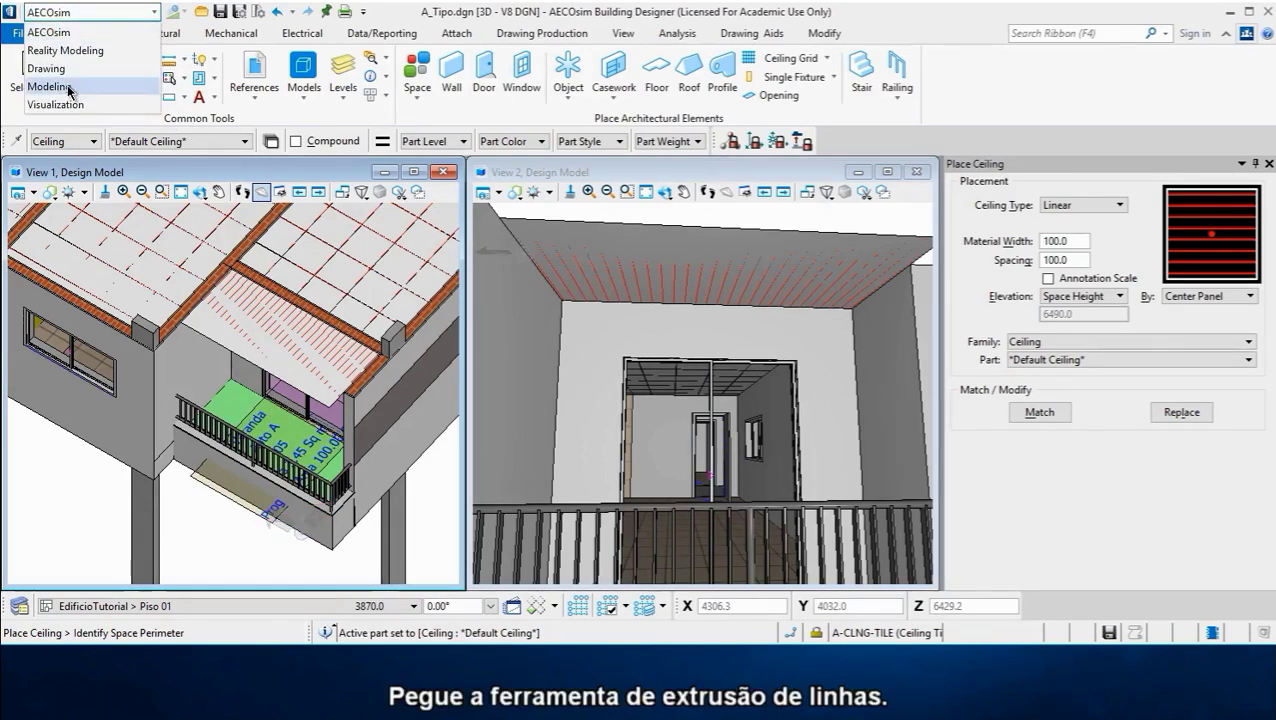
- Switch to Modeling, make Finishes > Parquet Floor the active part, and start Linear Element to Form
click(47, 87)
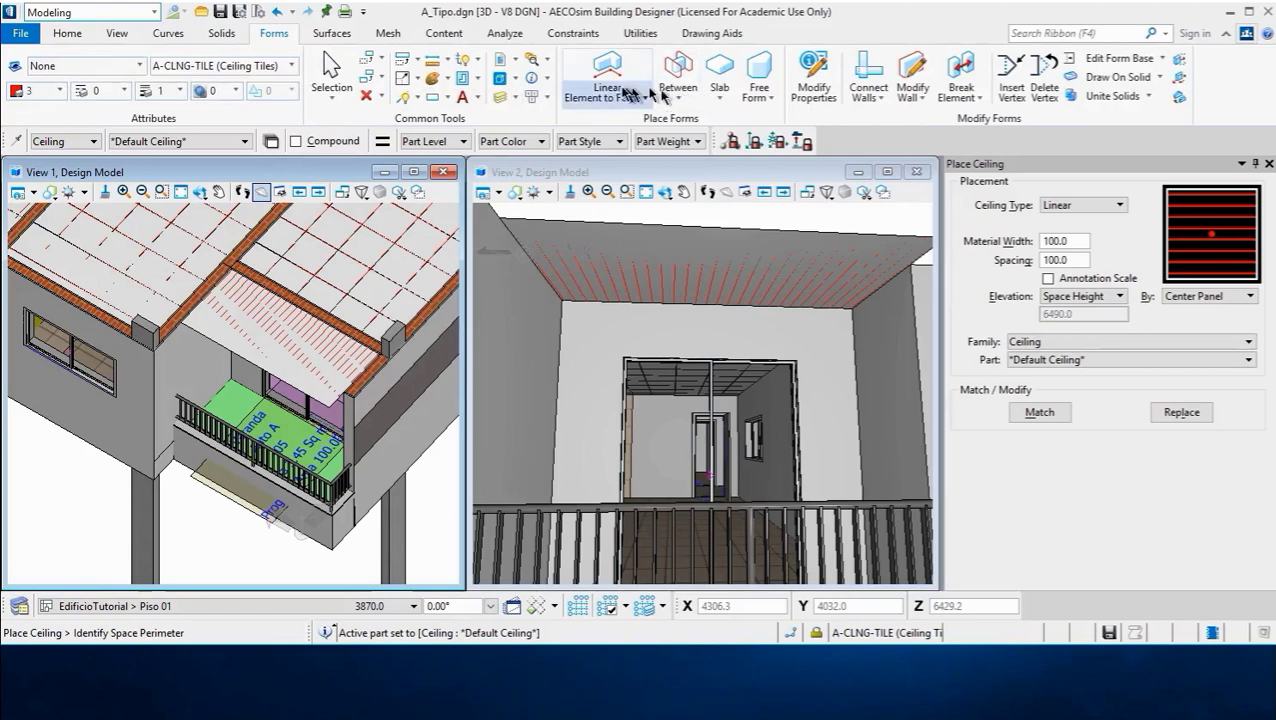
click(94, 141)
scroll(66, 250, down, 2)
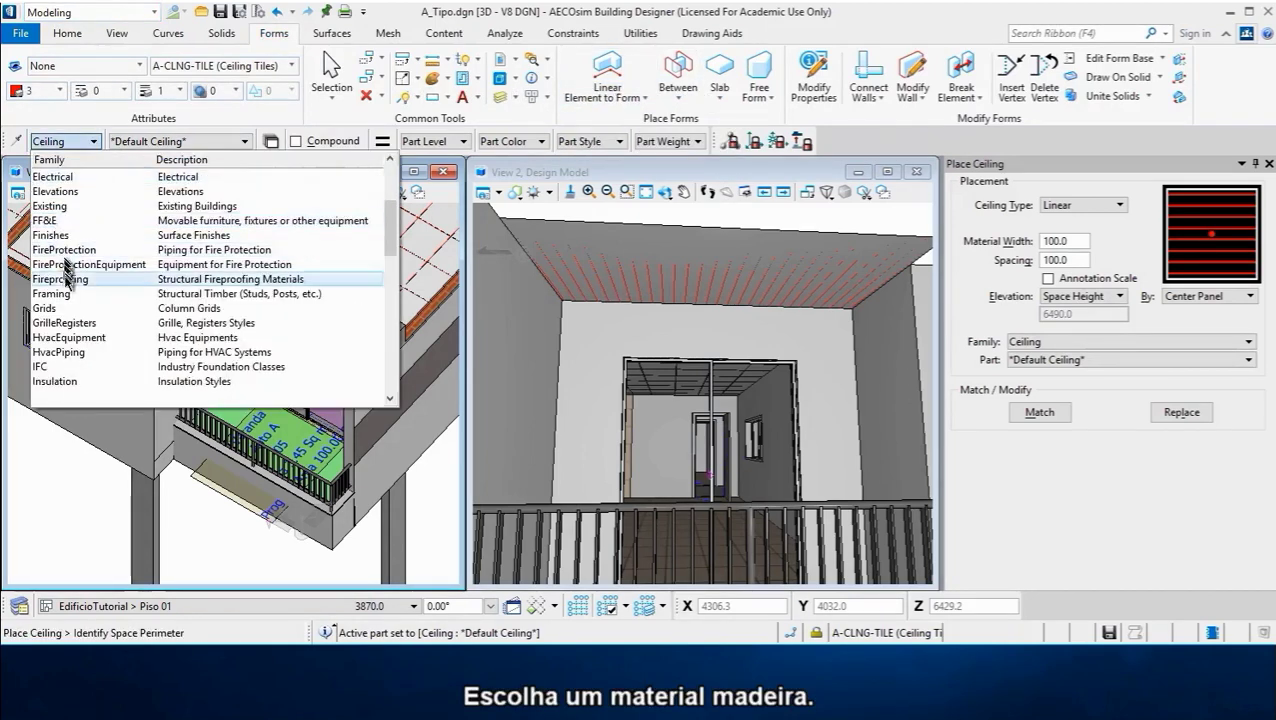
scroll(65, 310, down, 1)
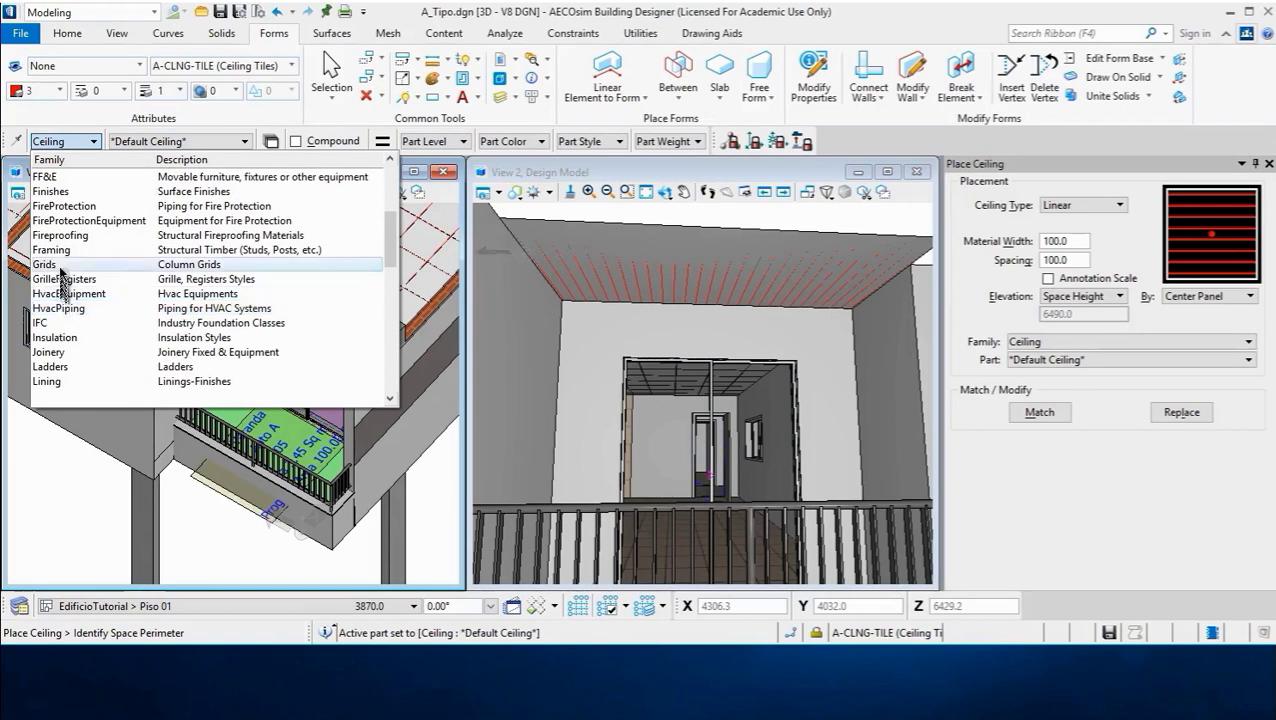
click(63, 190)
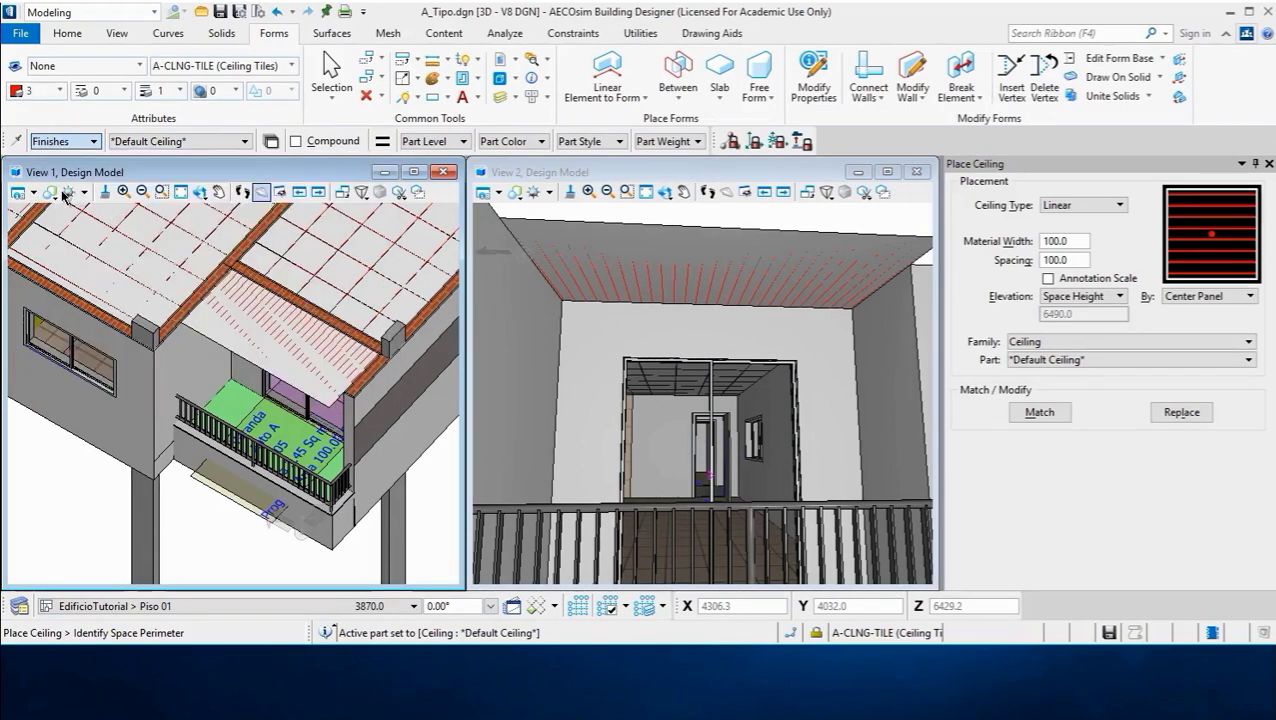
click(241, 146)
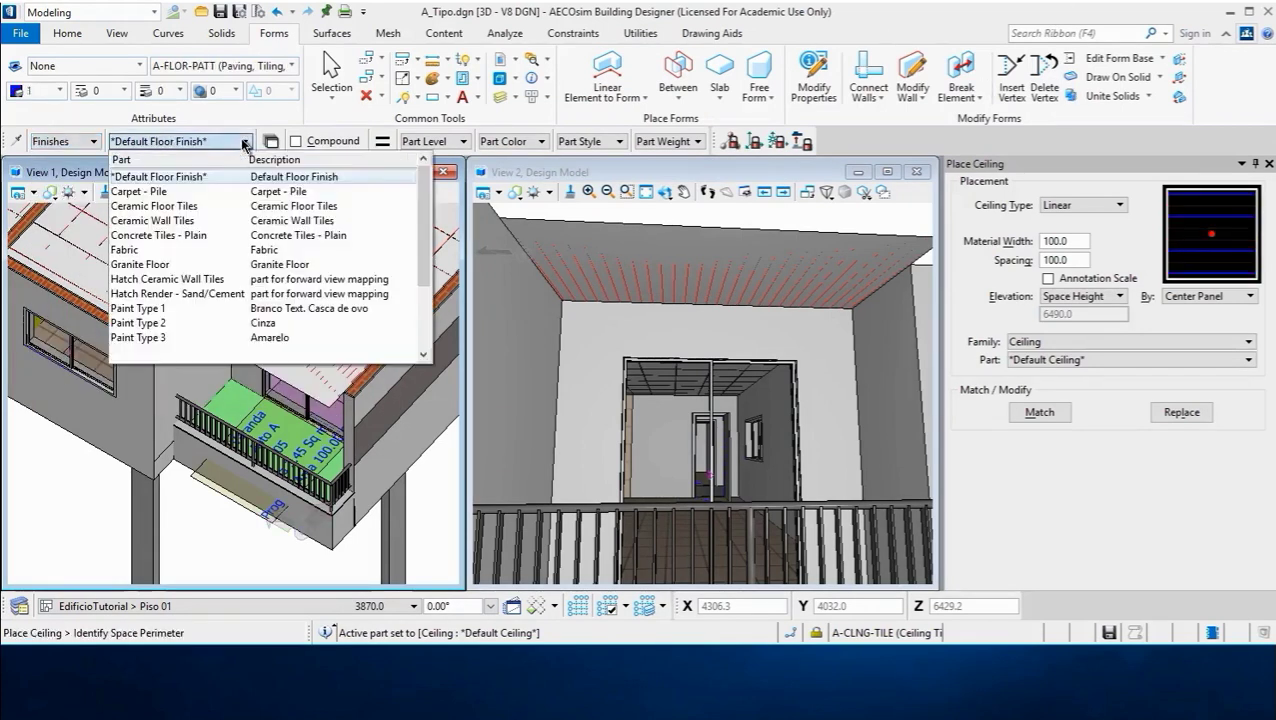
scroll(262, 266, down, 1)
scroll(259, 264, down, 1)
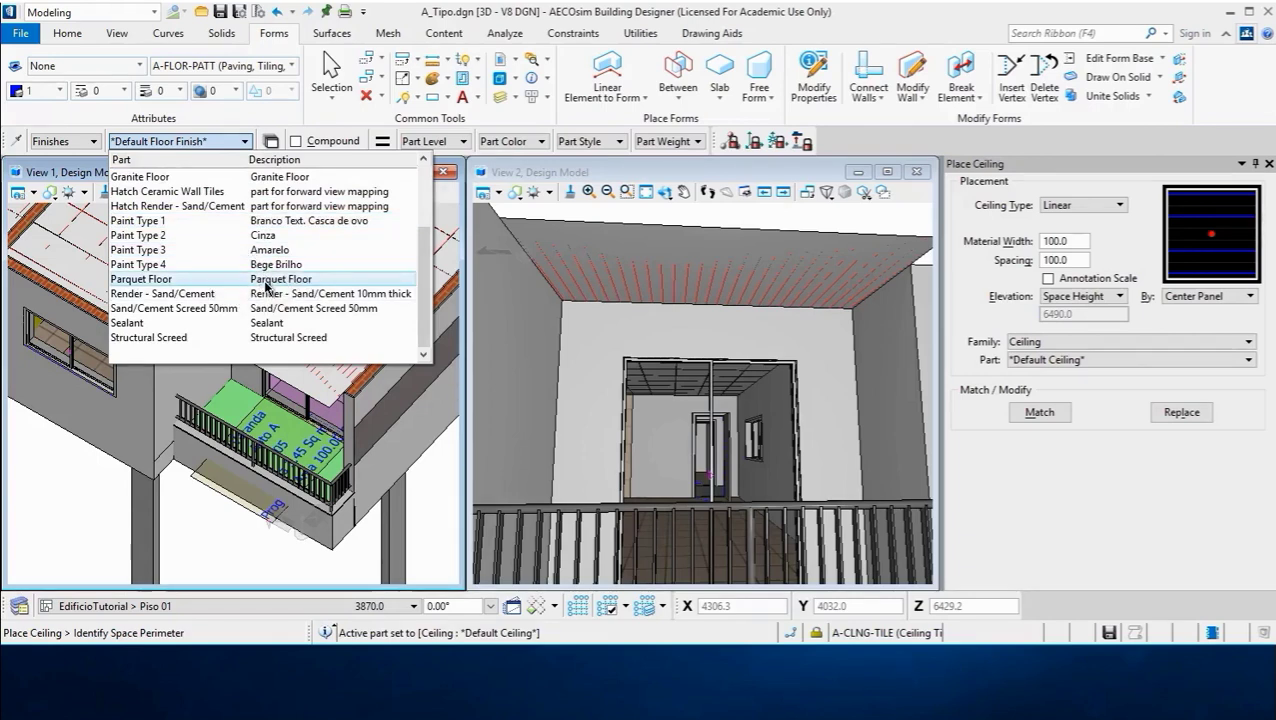
click(266, 286)
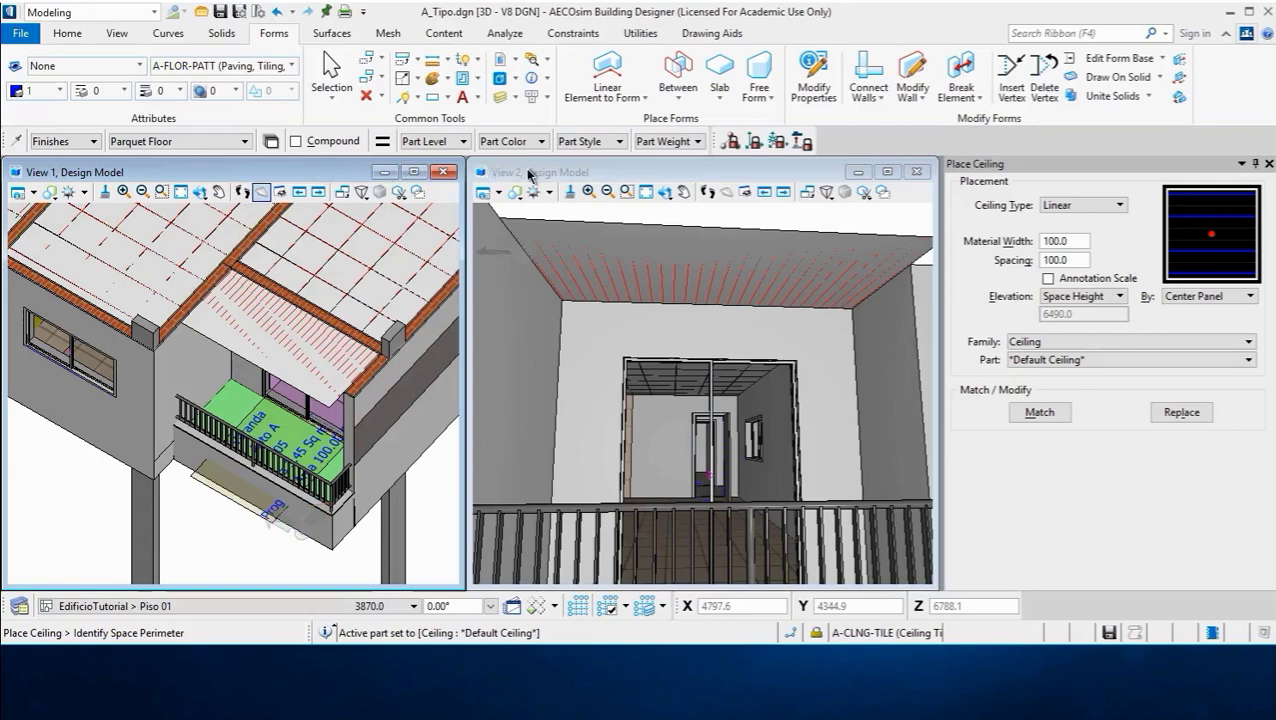
click(607, 70)
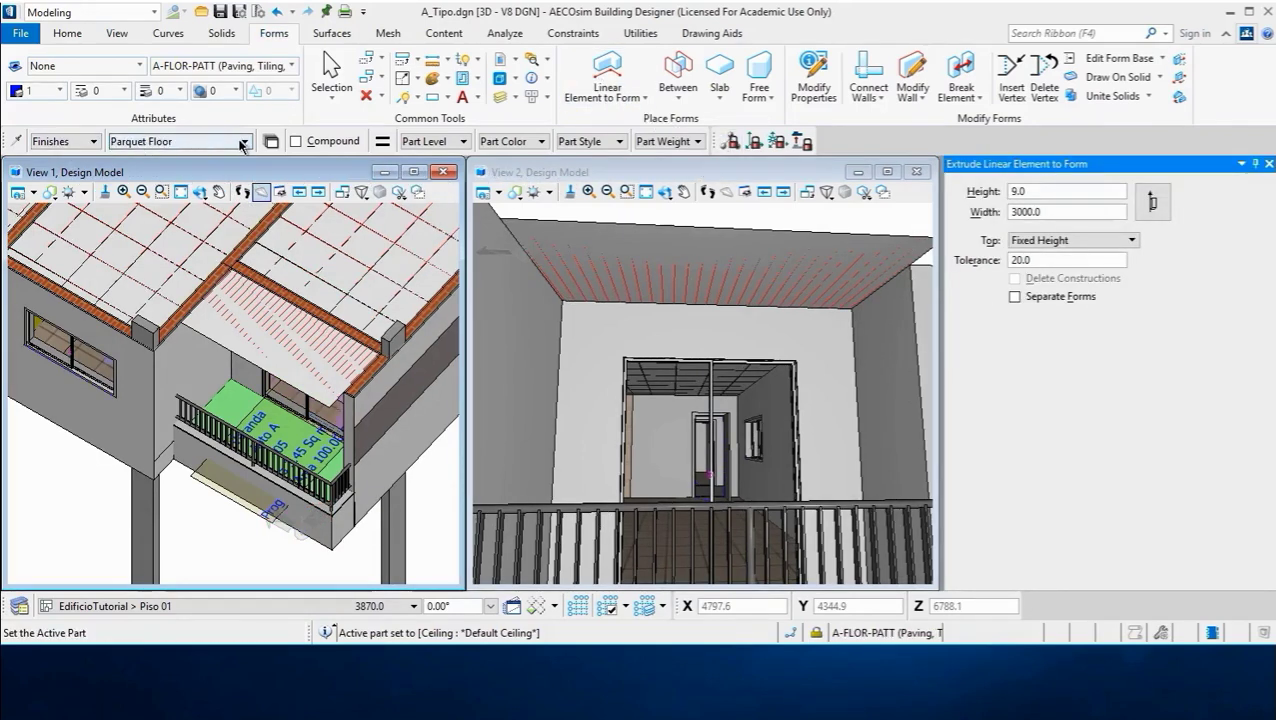
- Extrude the balcony's linear ceiling into Parquet Floor slats, height -10 and width 95
double_click(1022, 192)
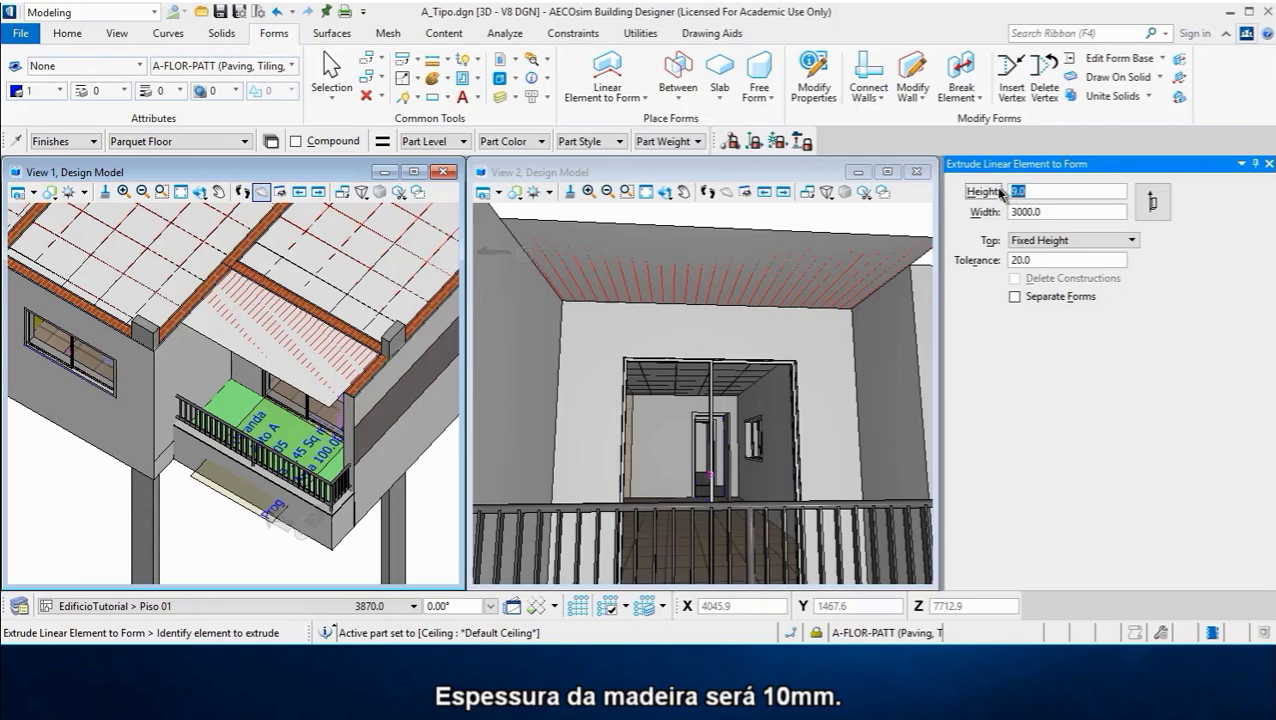
text(-)
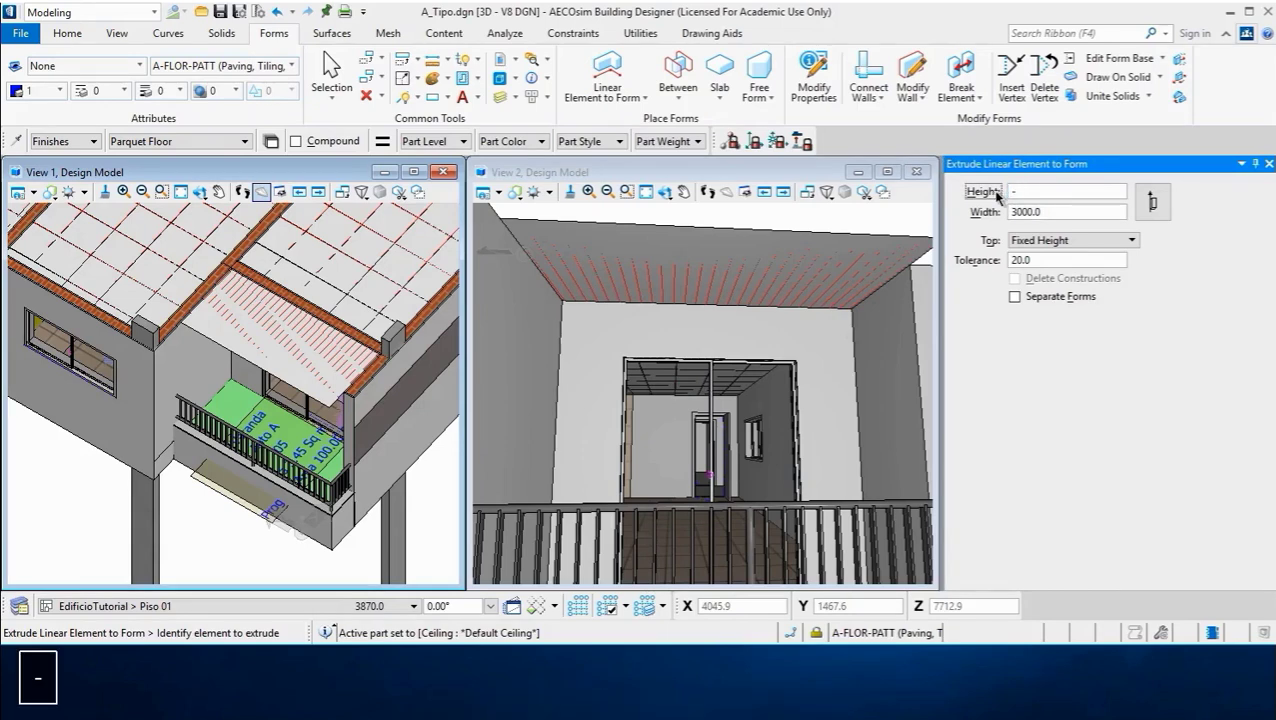
text(10)
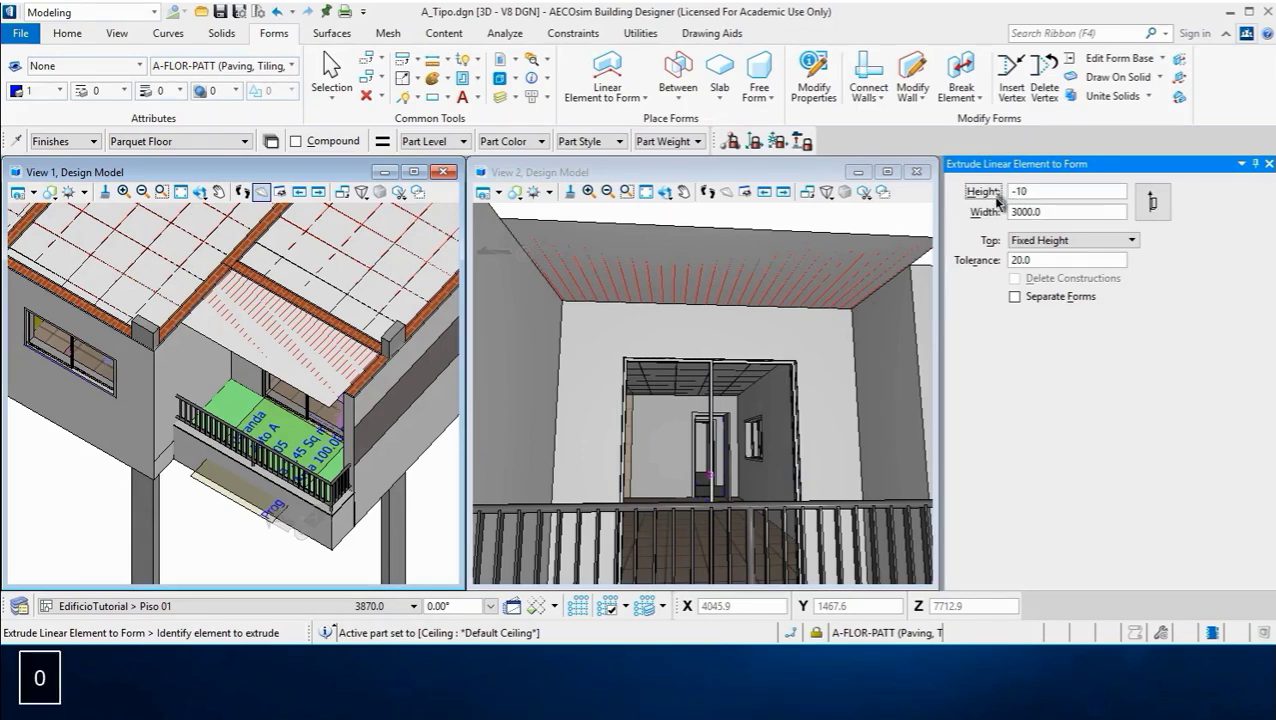
double_click(1014, 212)
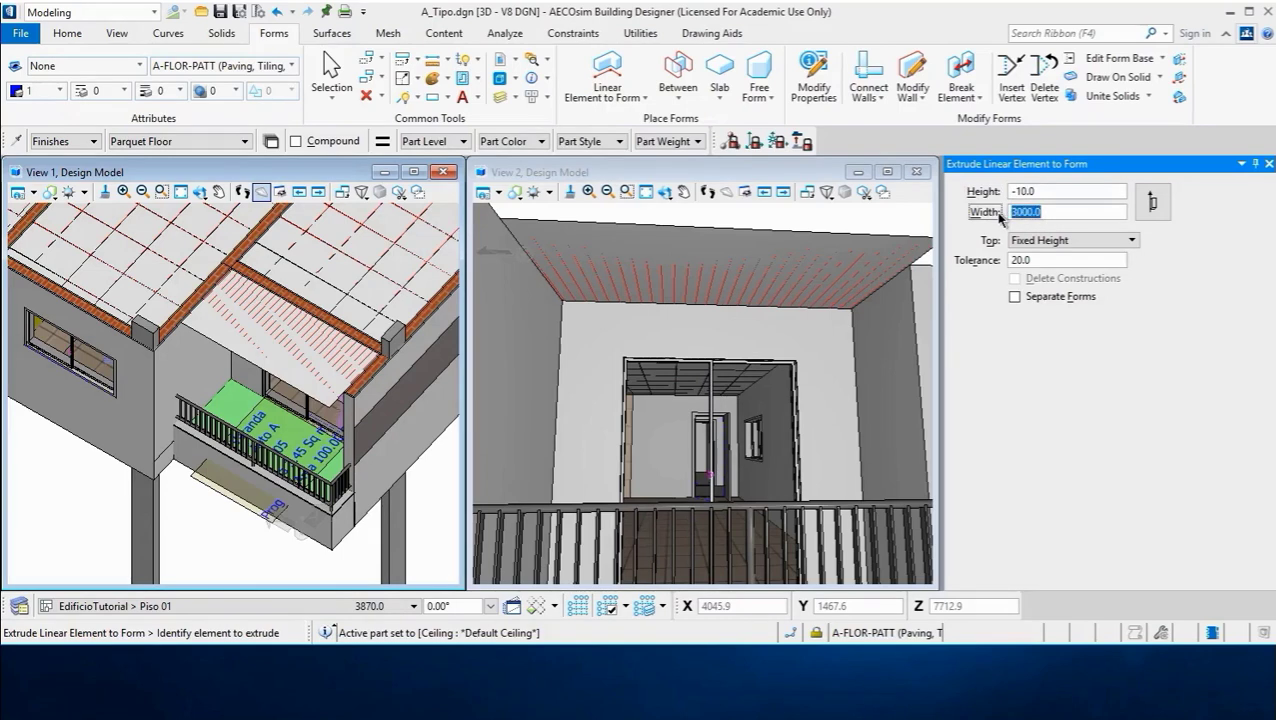
text(95)
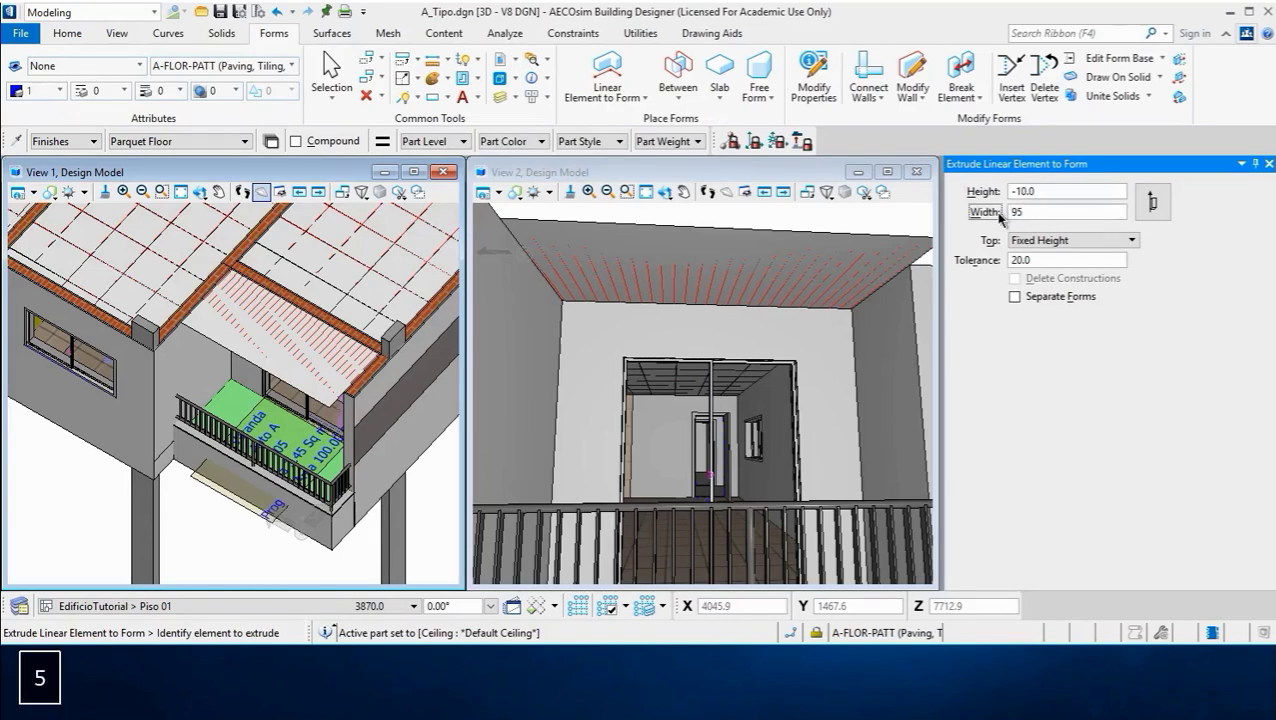
key(Return)
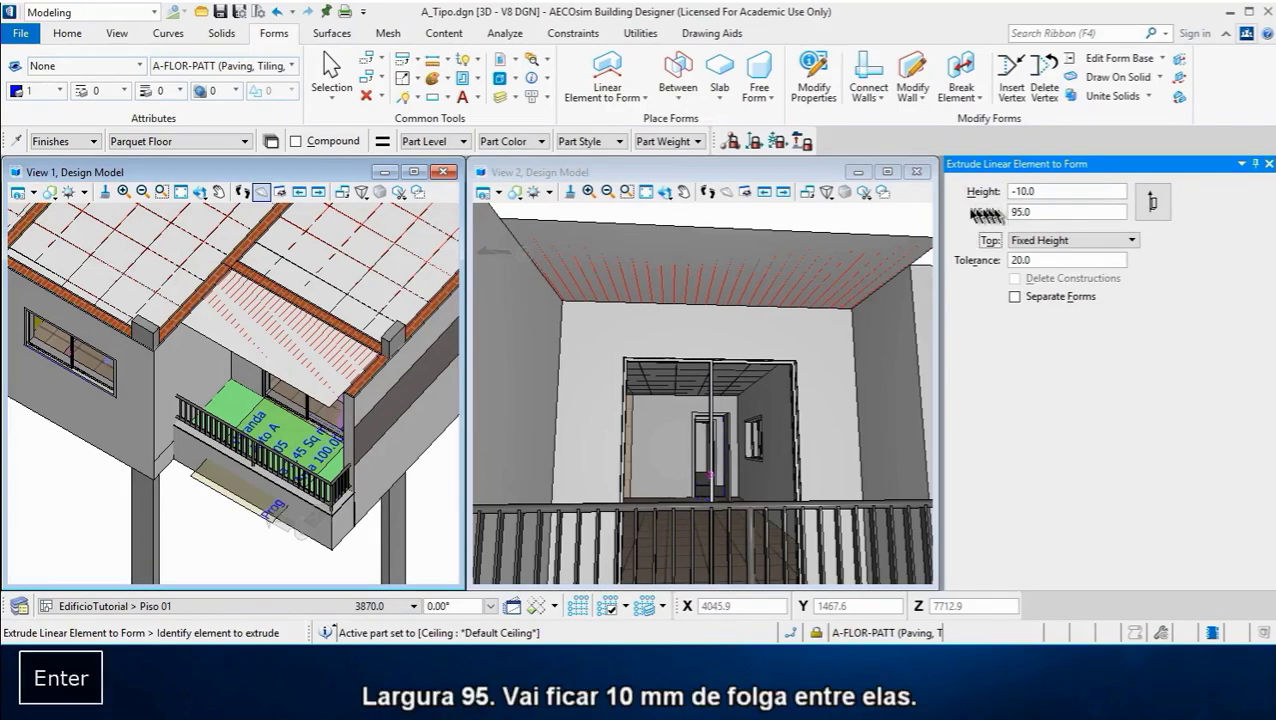
click(276, 330)
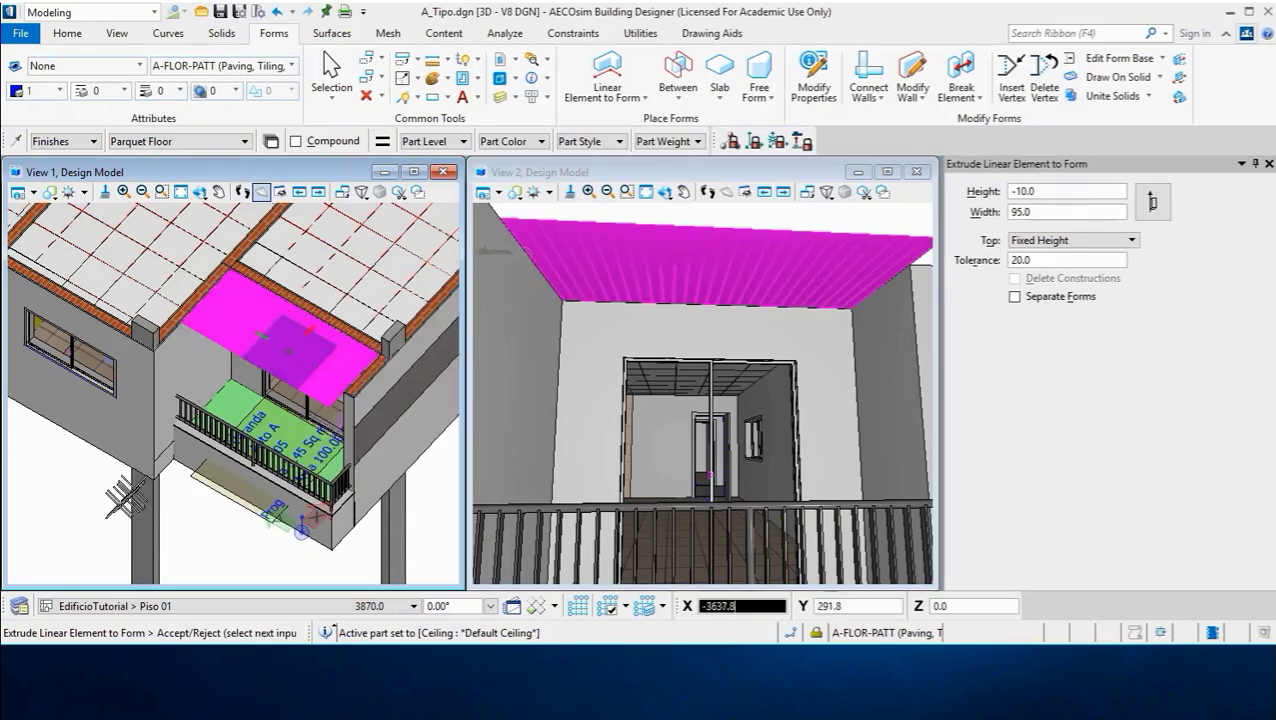
click(76, 498)
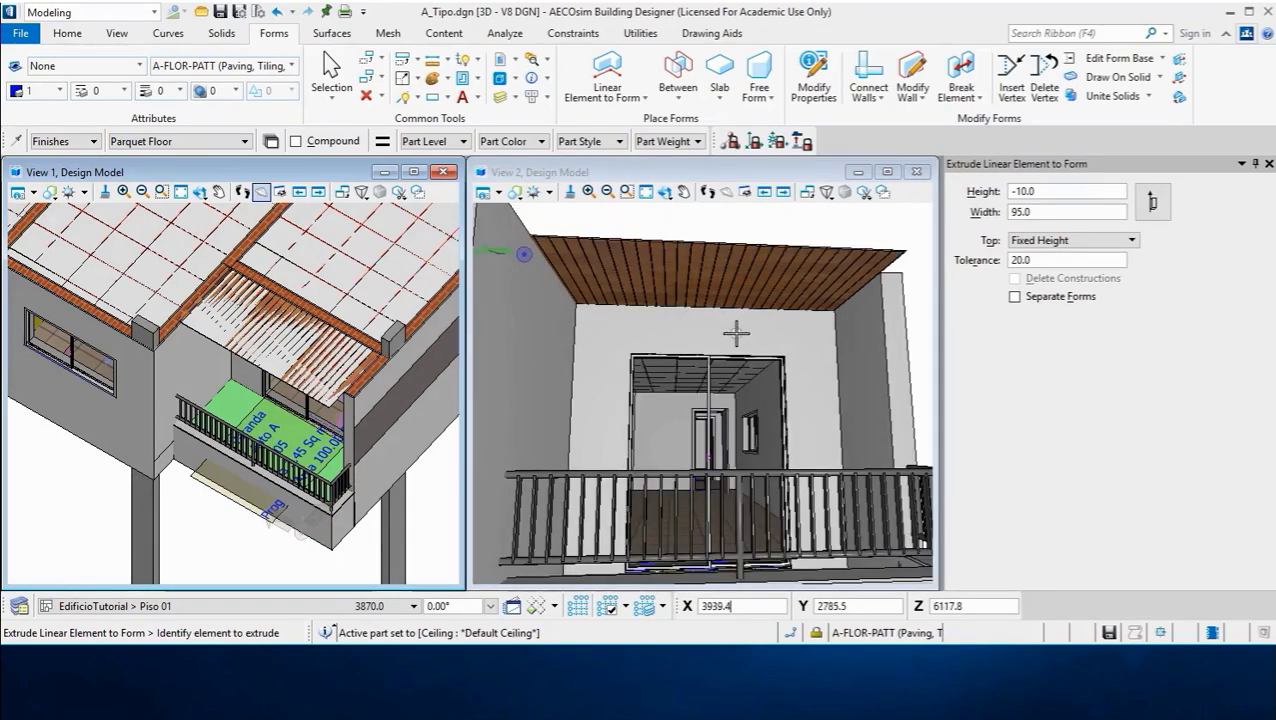
mouse_move(737, 333)
shift+middle_down()
mouse_move(621, 353)
mouse_move(723, 357)
shift+middle_up()
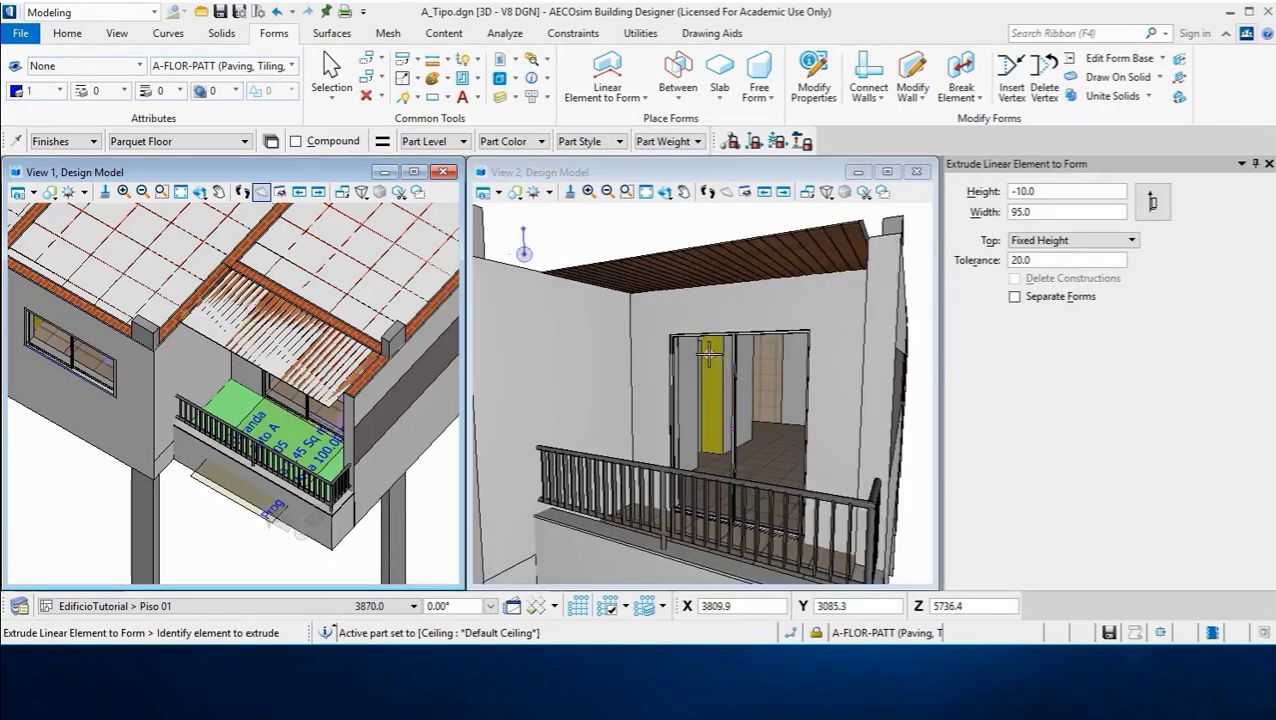
mouse_move(675, 337)
shift+middle_down()
mouse_move(742, 306)
mouse_move(672, 382)
mouse_move(619, 405)
shift+middle_up()
scroll(684, 283, up, 2)
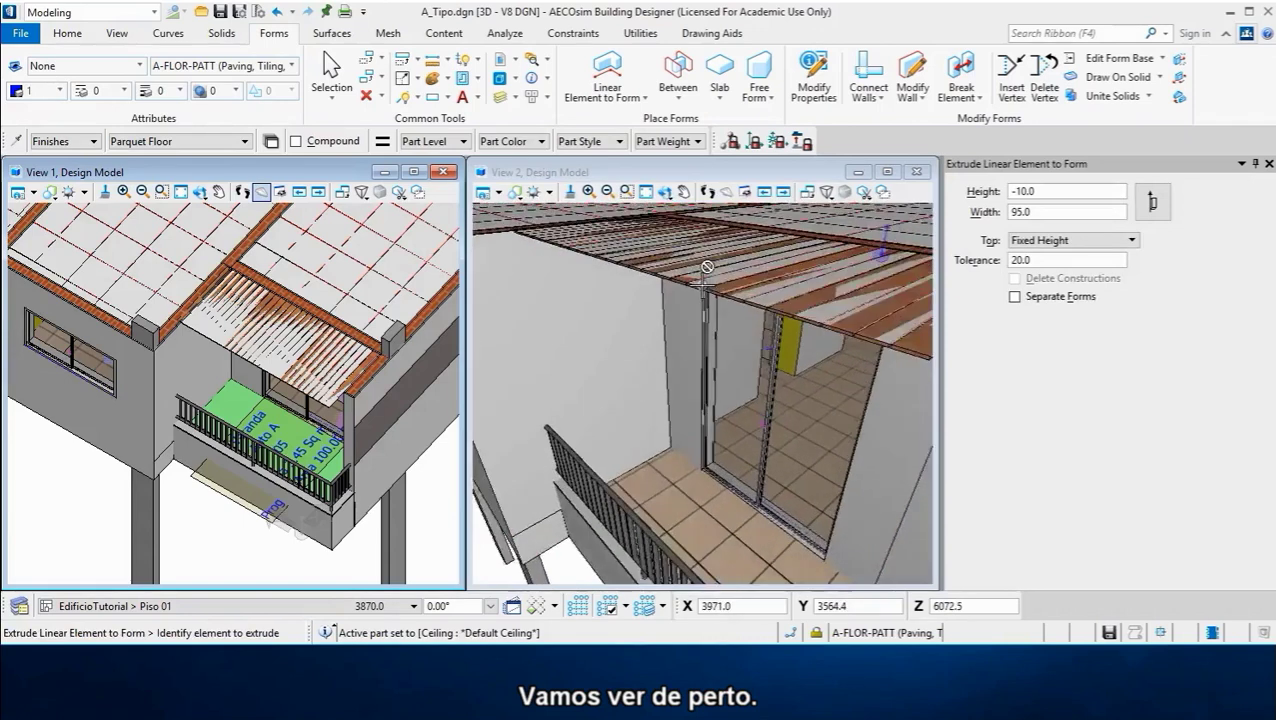
scroll(684, 283, up, 2)
scroll(684, 283, up, 2)
scroll(684, 283, up, 2)
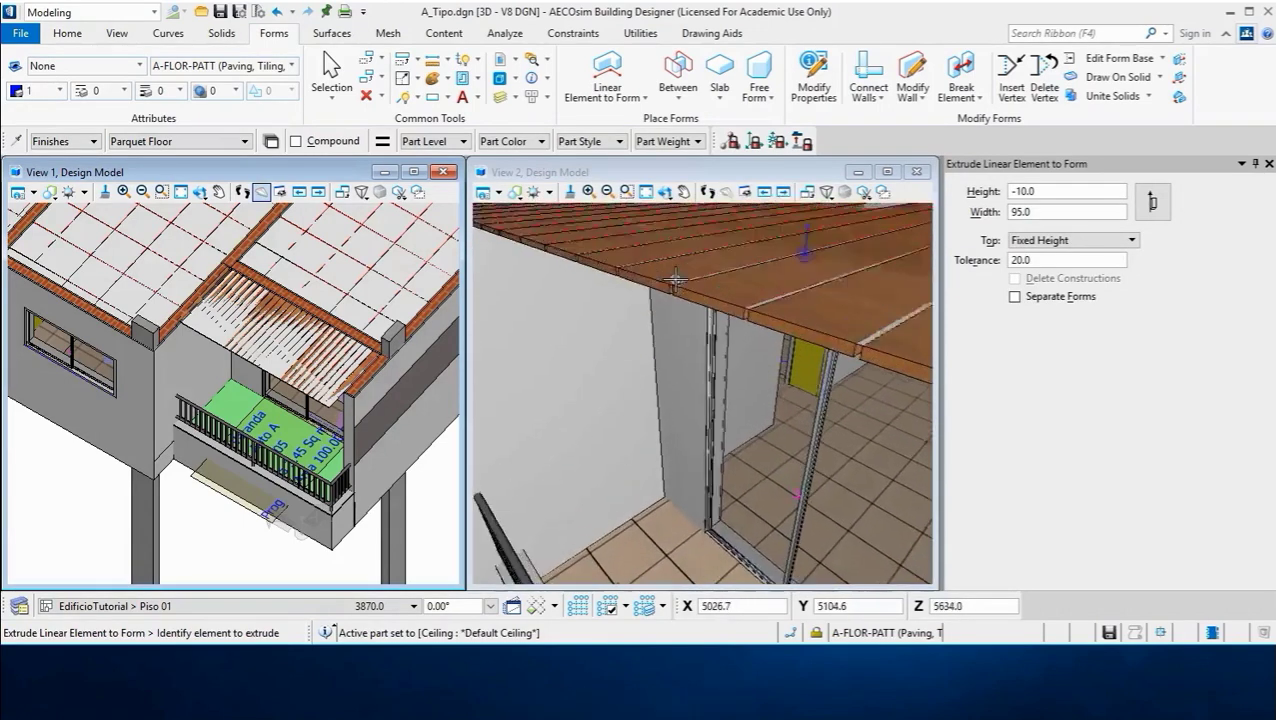
scroll(678, 282, up, 2)
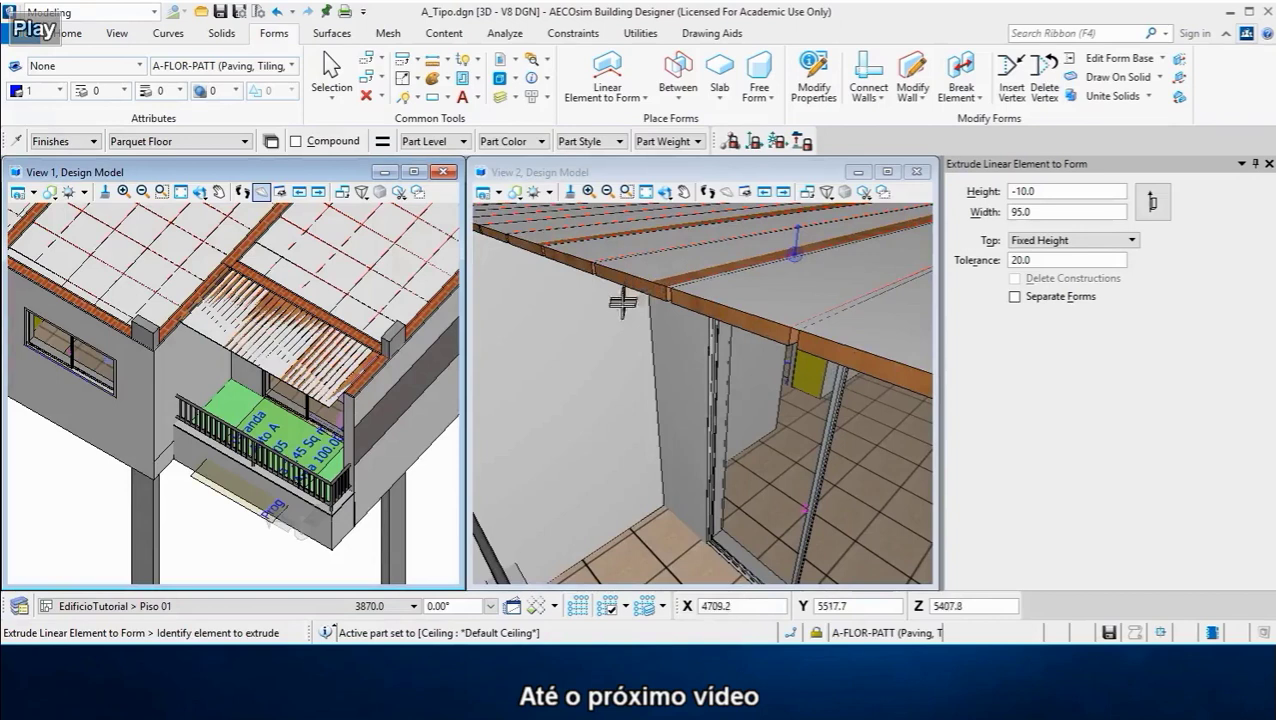
scroll(622, 309, down, 1)
scroll(622, 309, down, 1)
scroll(621, 303, down, 1)
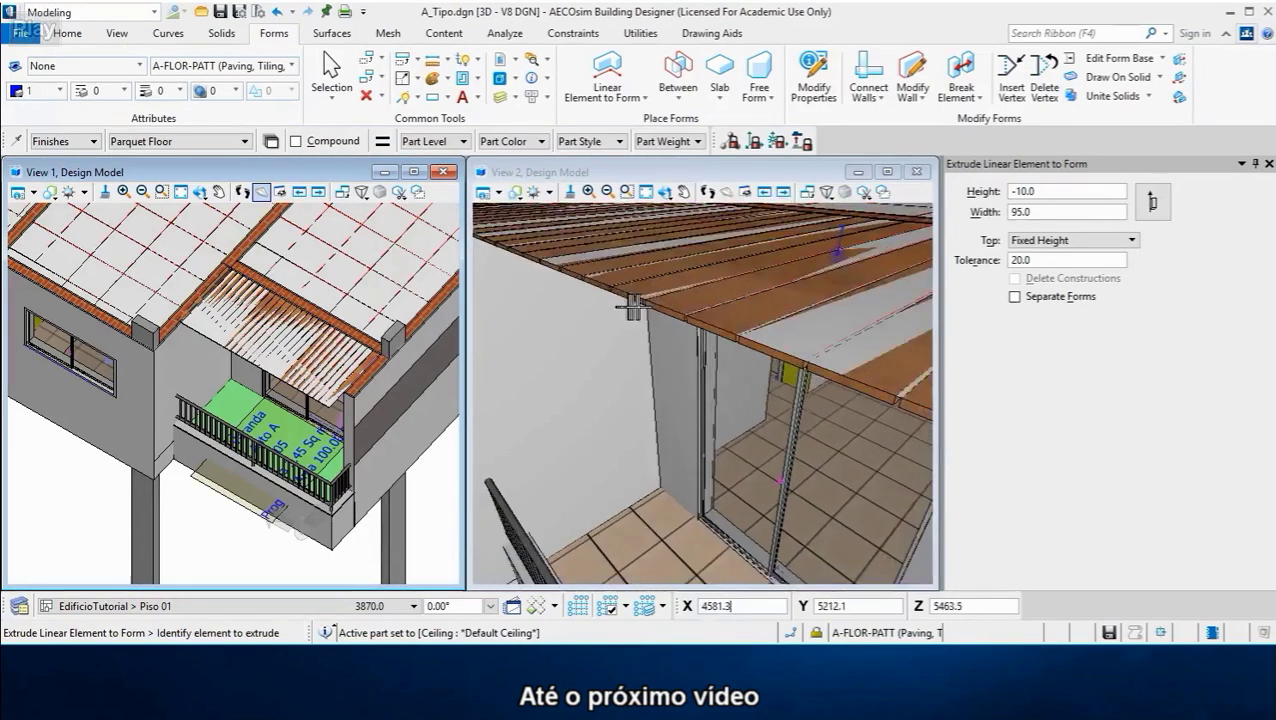
mouse_move(642, 305)
shift+middle_down()
mouse_move(678, 273)
mouse_move(727, 295)
shift+middle_up()
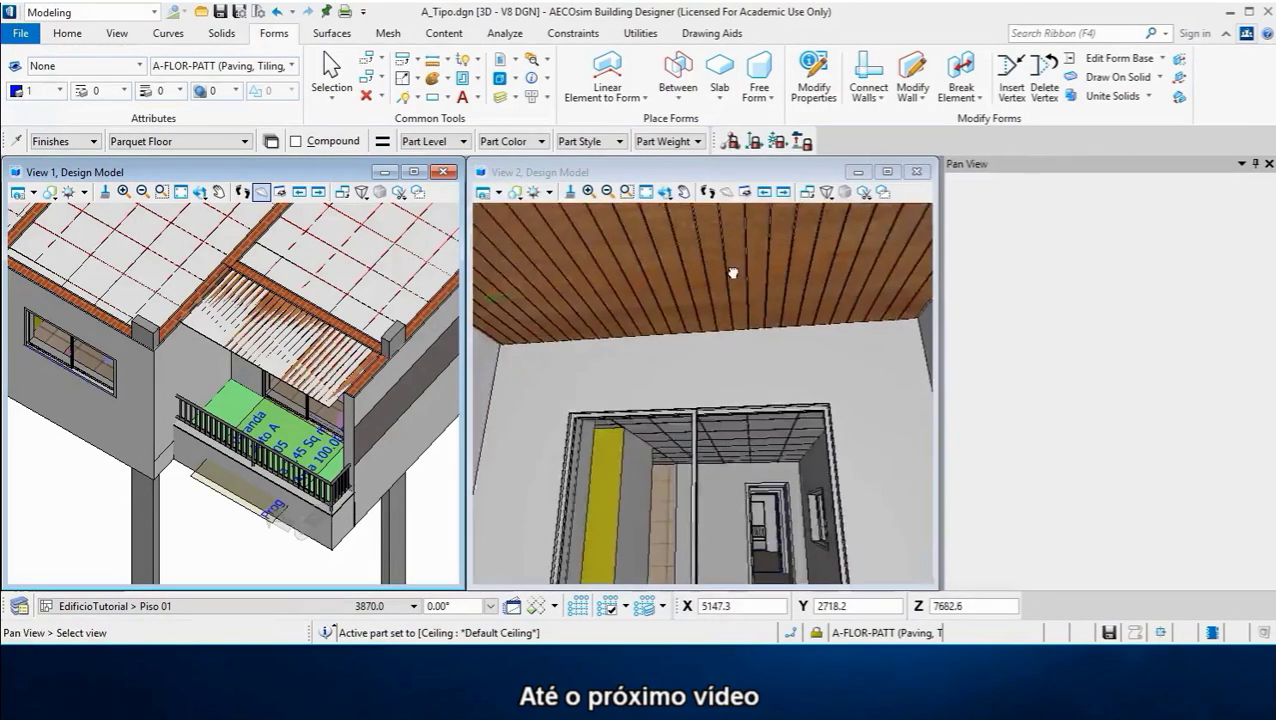
scroll(726, 300, down, 1)
scroll(726, 303, down, 1)
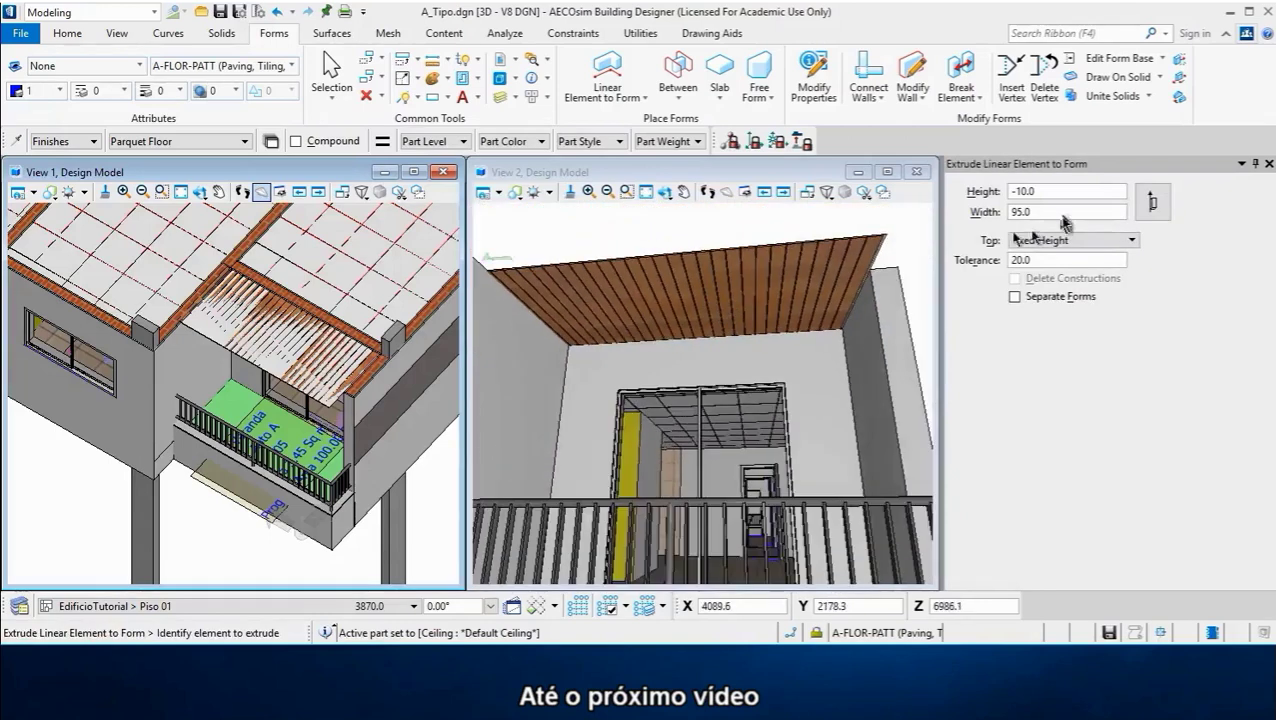